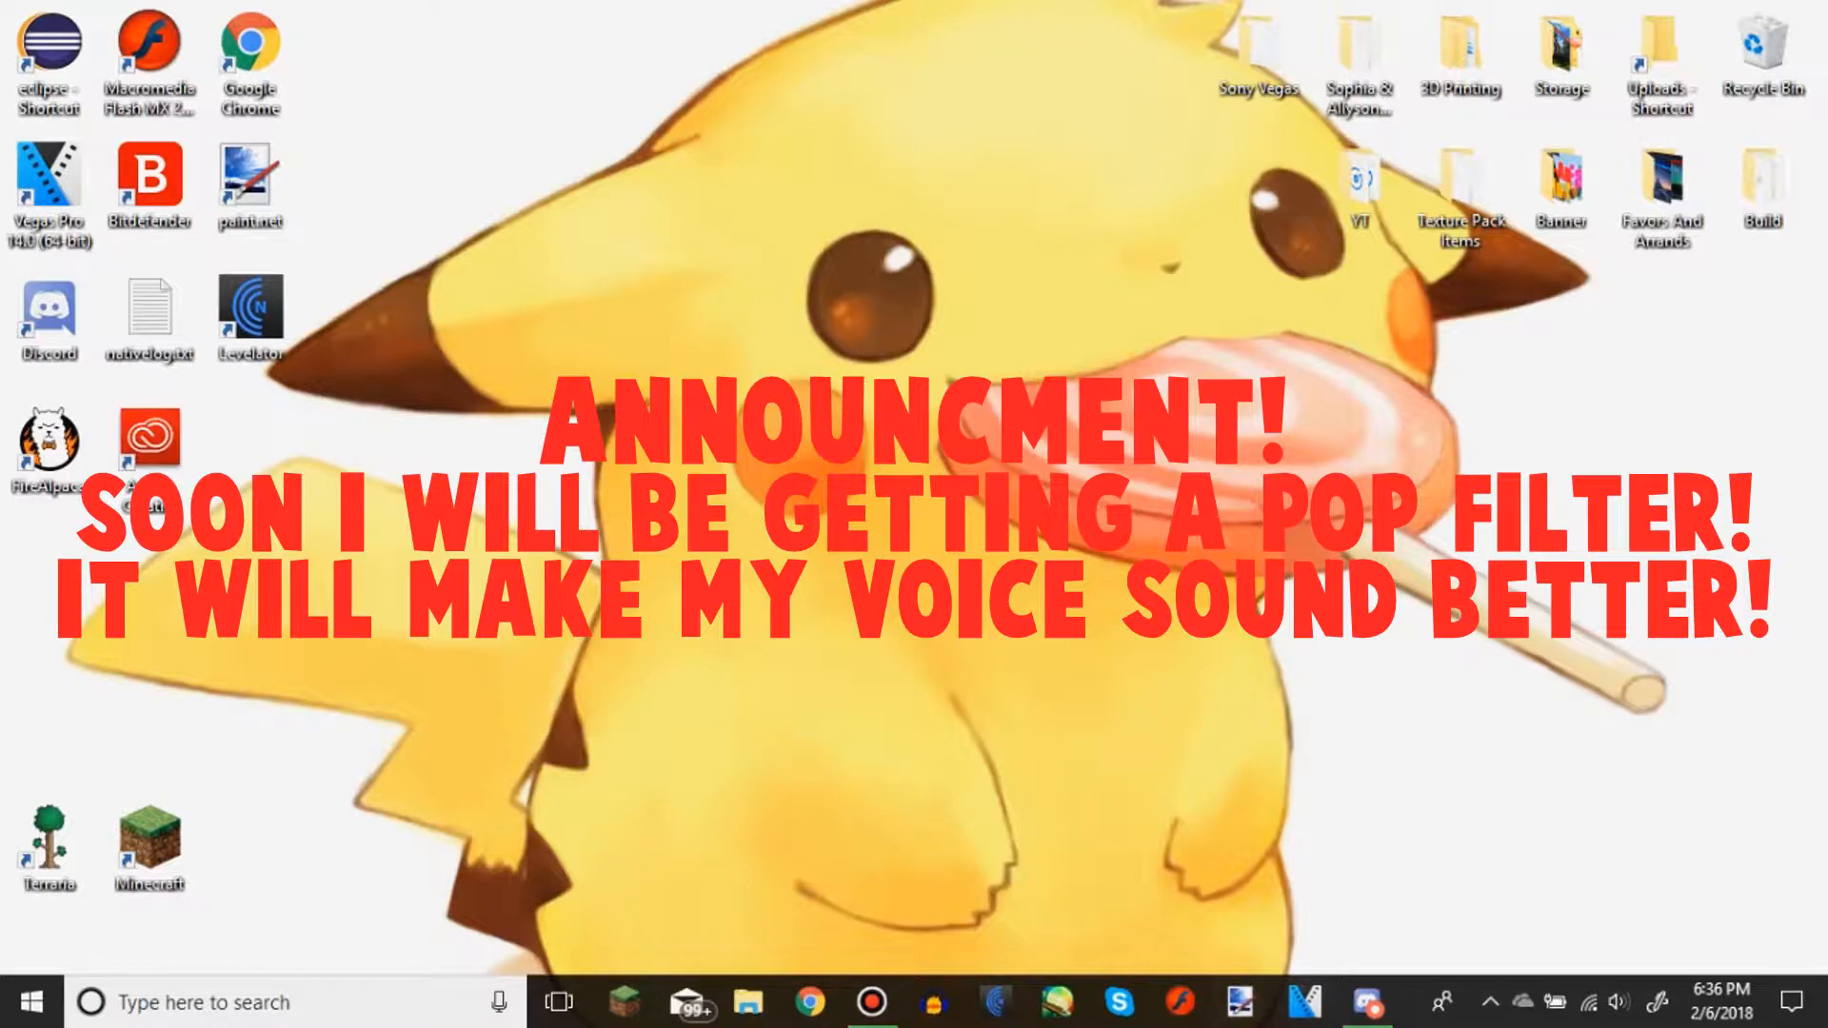
Switch to the Discord window that is already running
{"action": "mouse_move", "coordinate": [1369, 1002]}
{"action": "left_click", "coordinate": [1385, 857]}
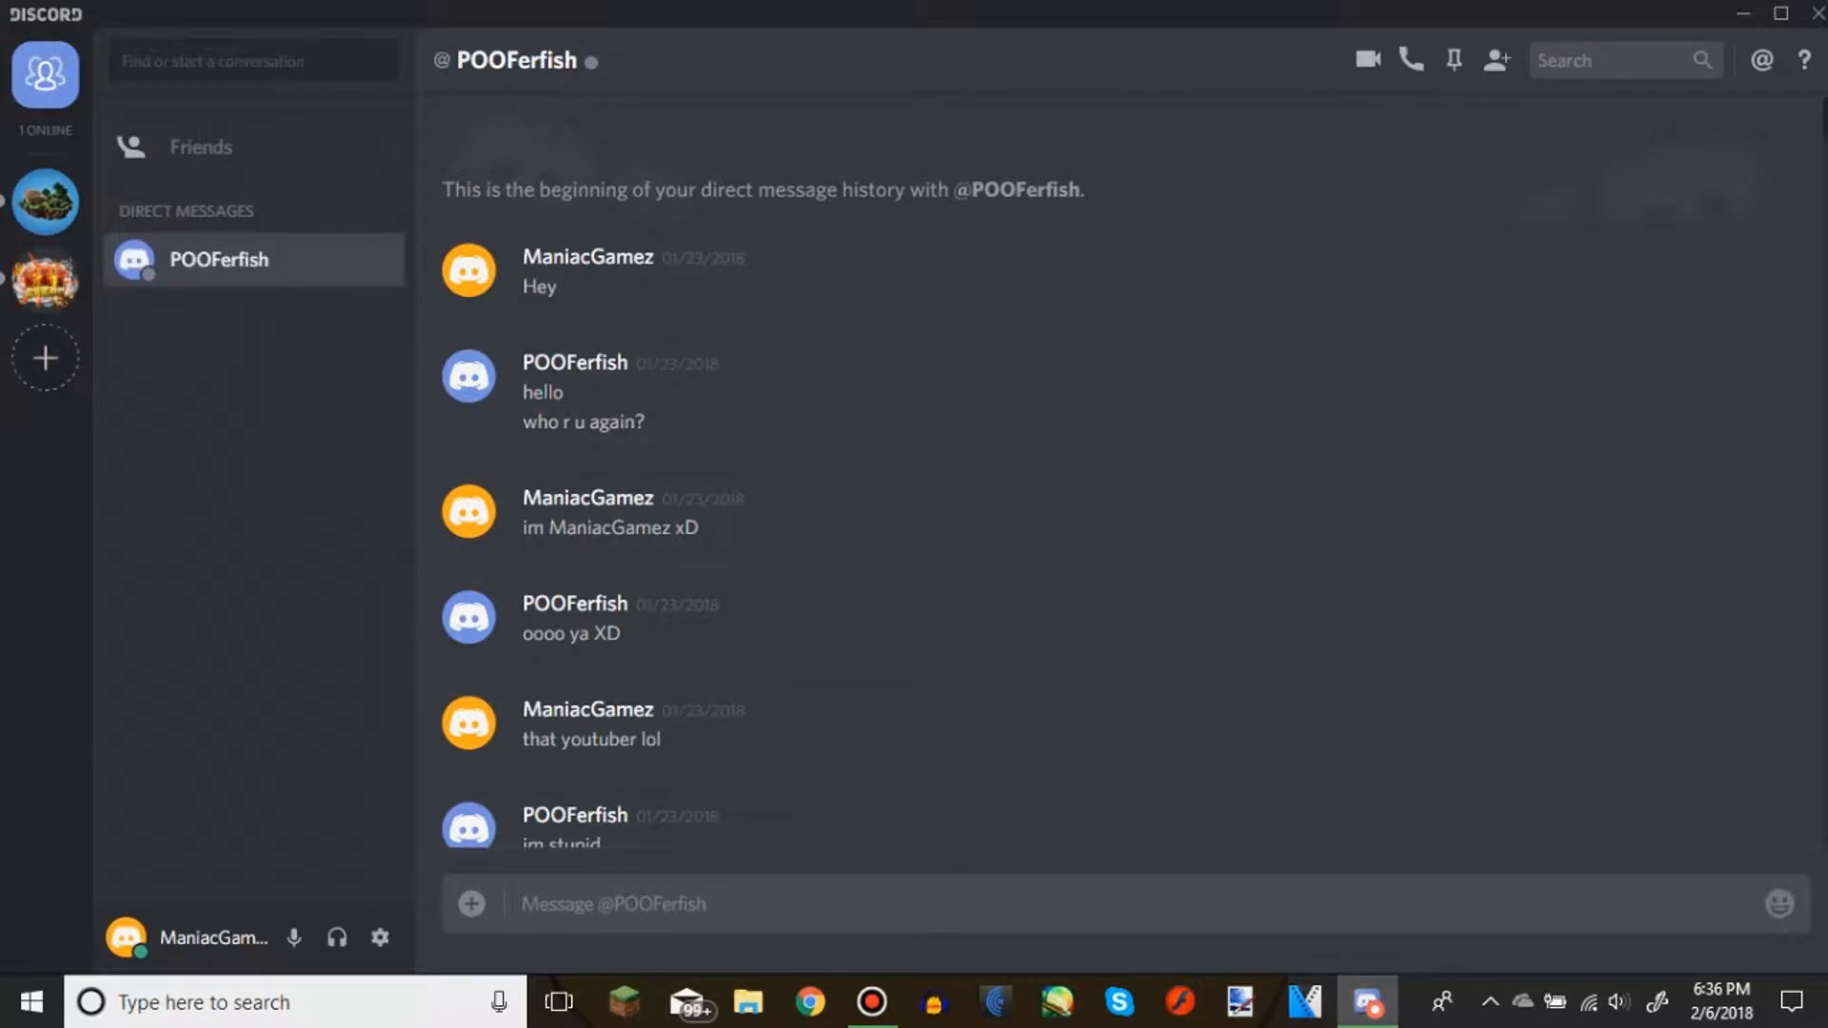
Create a new server named "Test" and dismiss its invite link dialog
{"action": "left_click", "coordinate": [45, 358]}
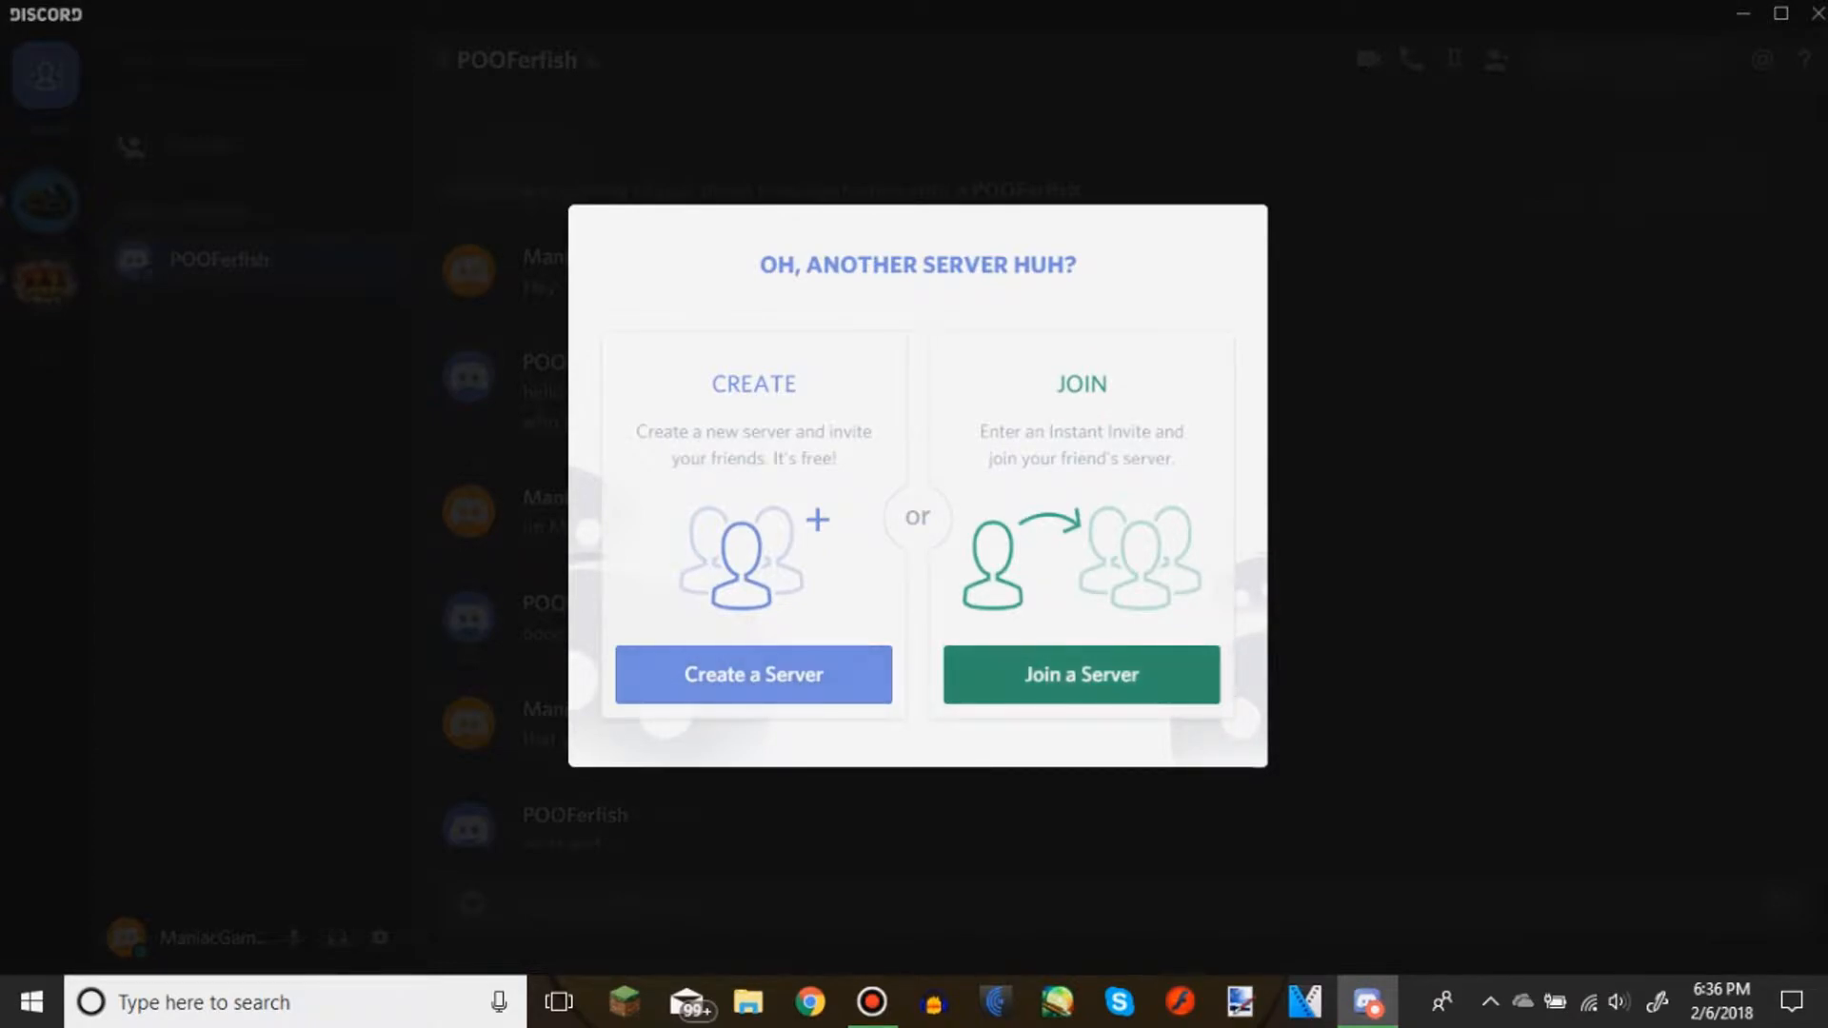
{"action": "left_click", "coordinate": [753, 674]}
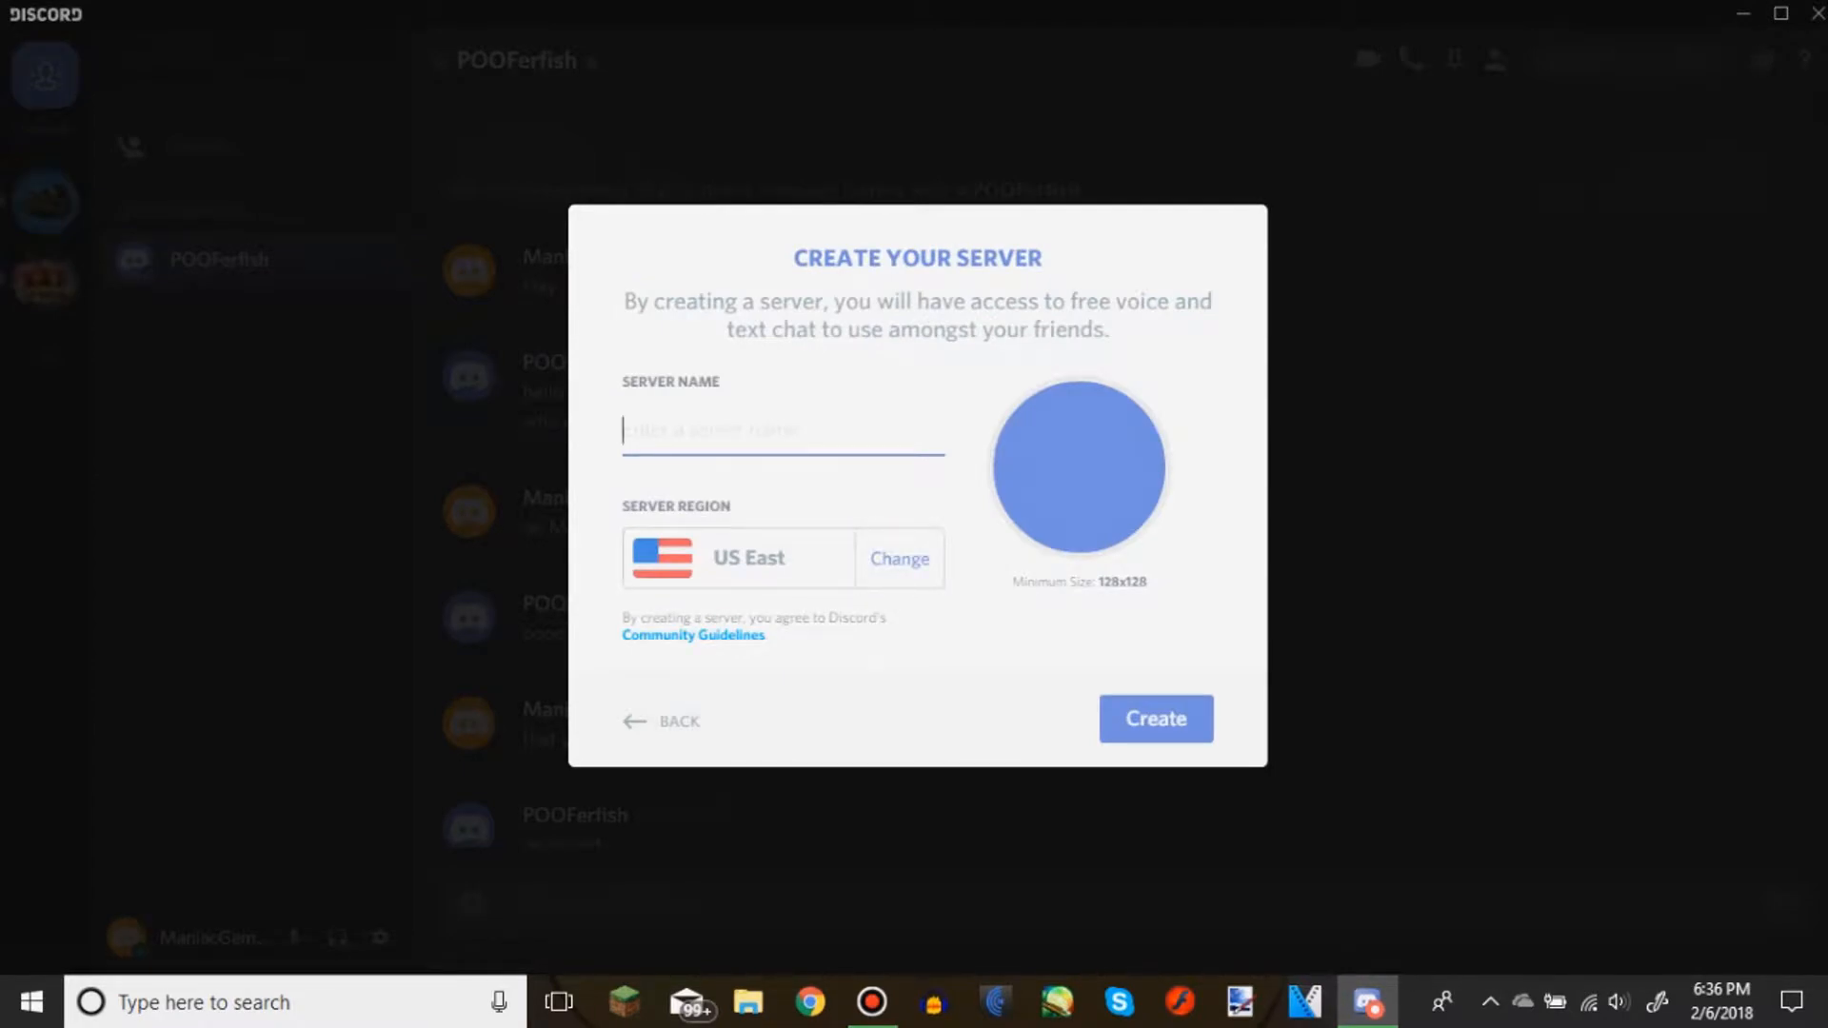
{"action": "type", "text": "Test"}
{"action": "left_click", "coordinate": [1156, 719]}
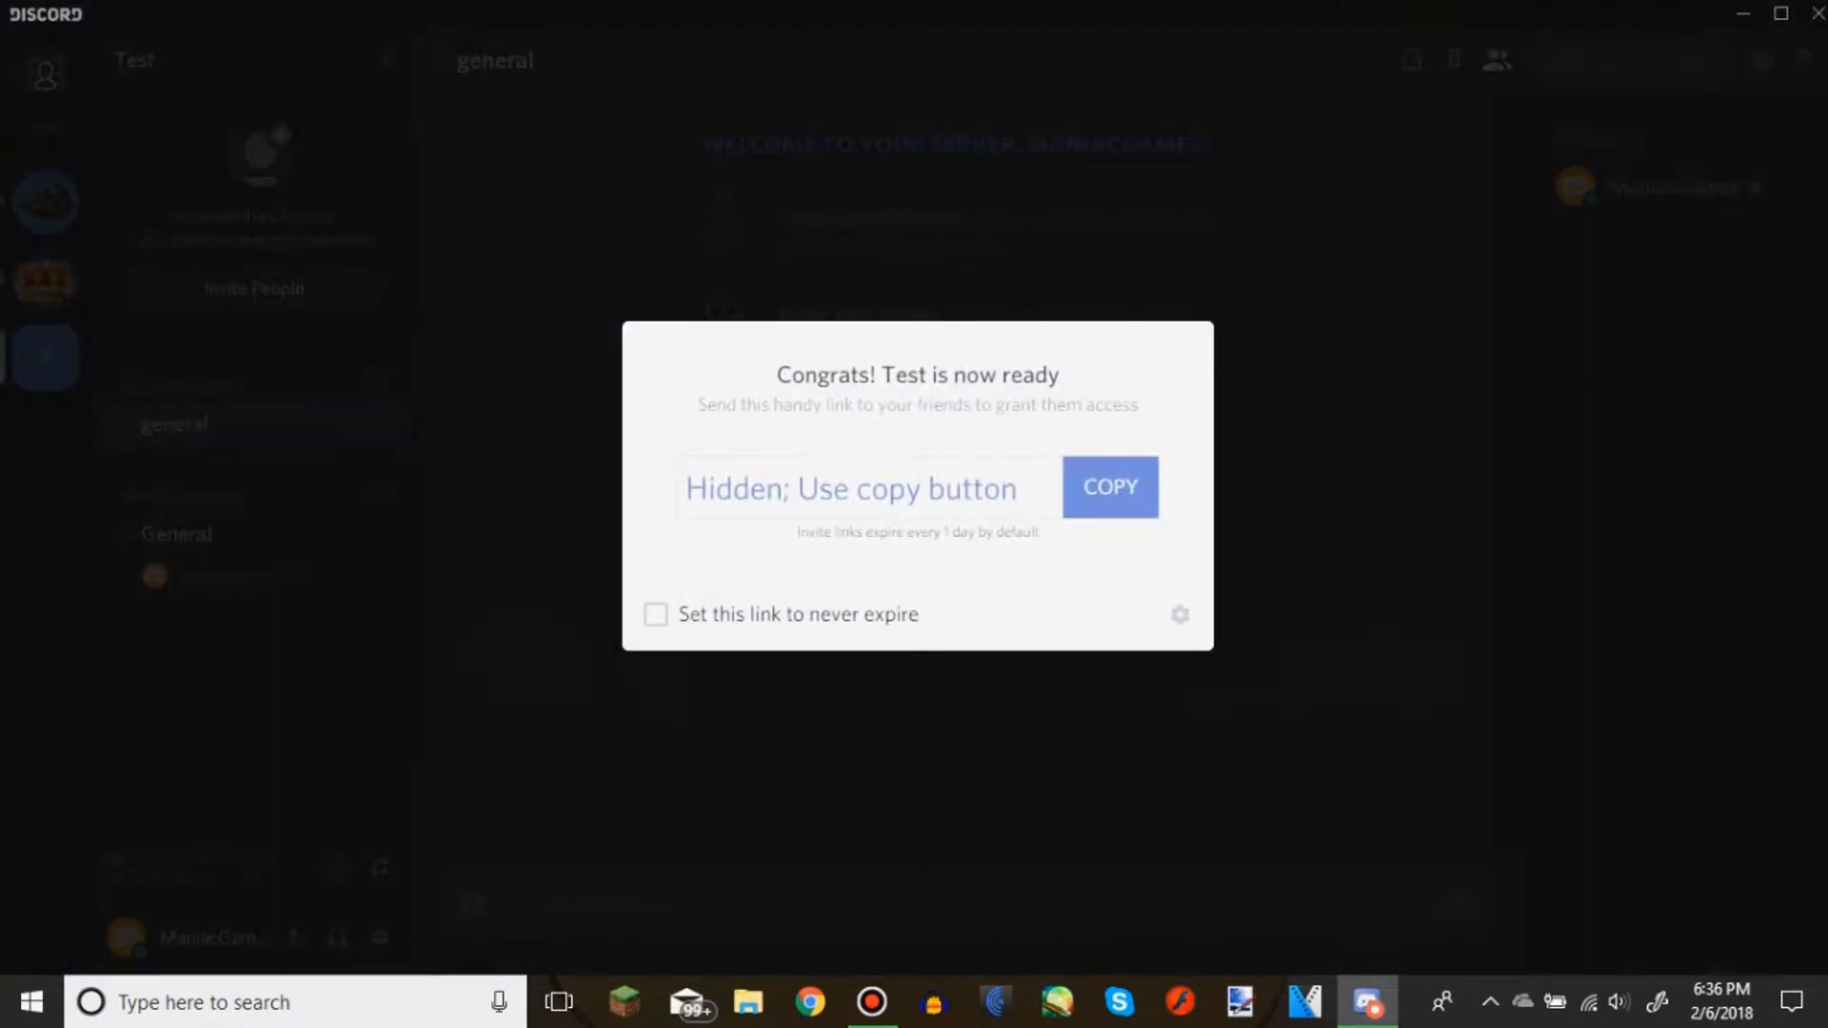
{"action": "left_click_drag", "start_coordinate": [1021, 490], "coordinate": [973, 490]}
{"action": "left_click", "coordinate": [684, 505]}
{"action": "left_click", "coordinate": [973, 489]}
{"action": "mouse_move", "coordinate": [685, 489]}
{"action": "left_mouse_down"}
{"action": "mouse_move", "coordinate": [1019, 489]}
{"action": "mouse_move", "coordinate": [685, 490]}
{"action": "left_mouse_up"}
{"action": "left_click", "coordinate": [1019, 490]}
{"action": "left_click", "coordinate": [684, 490]}
{"action": "key", "text": "Escape"}
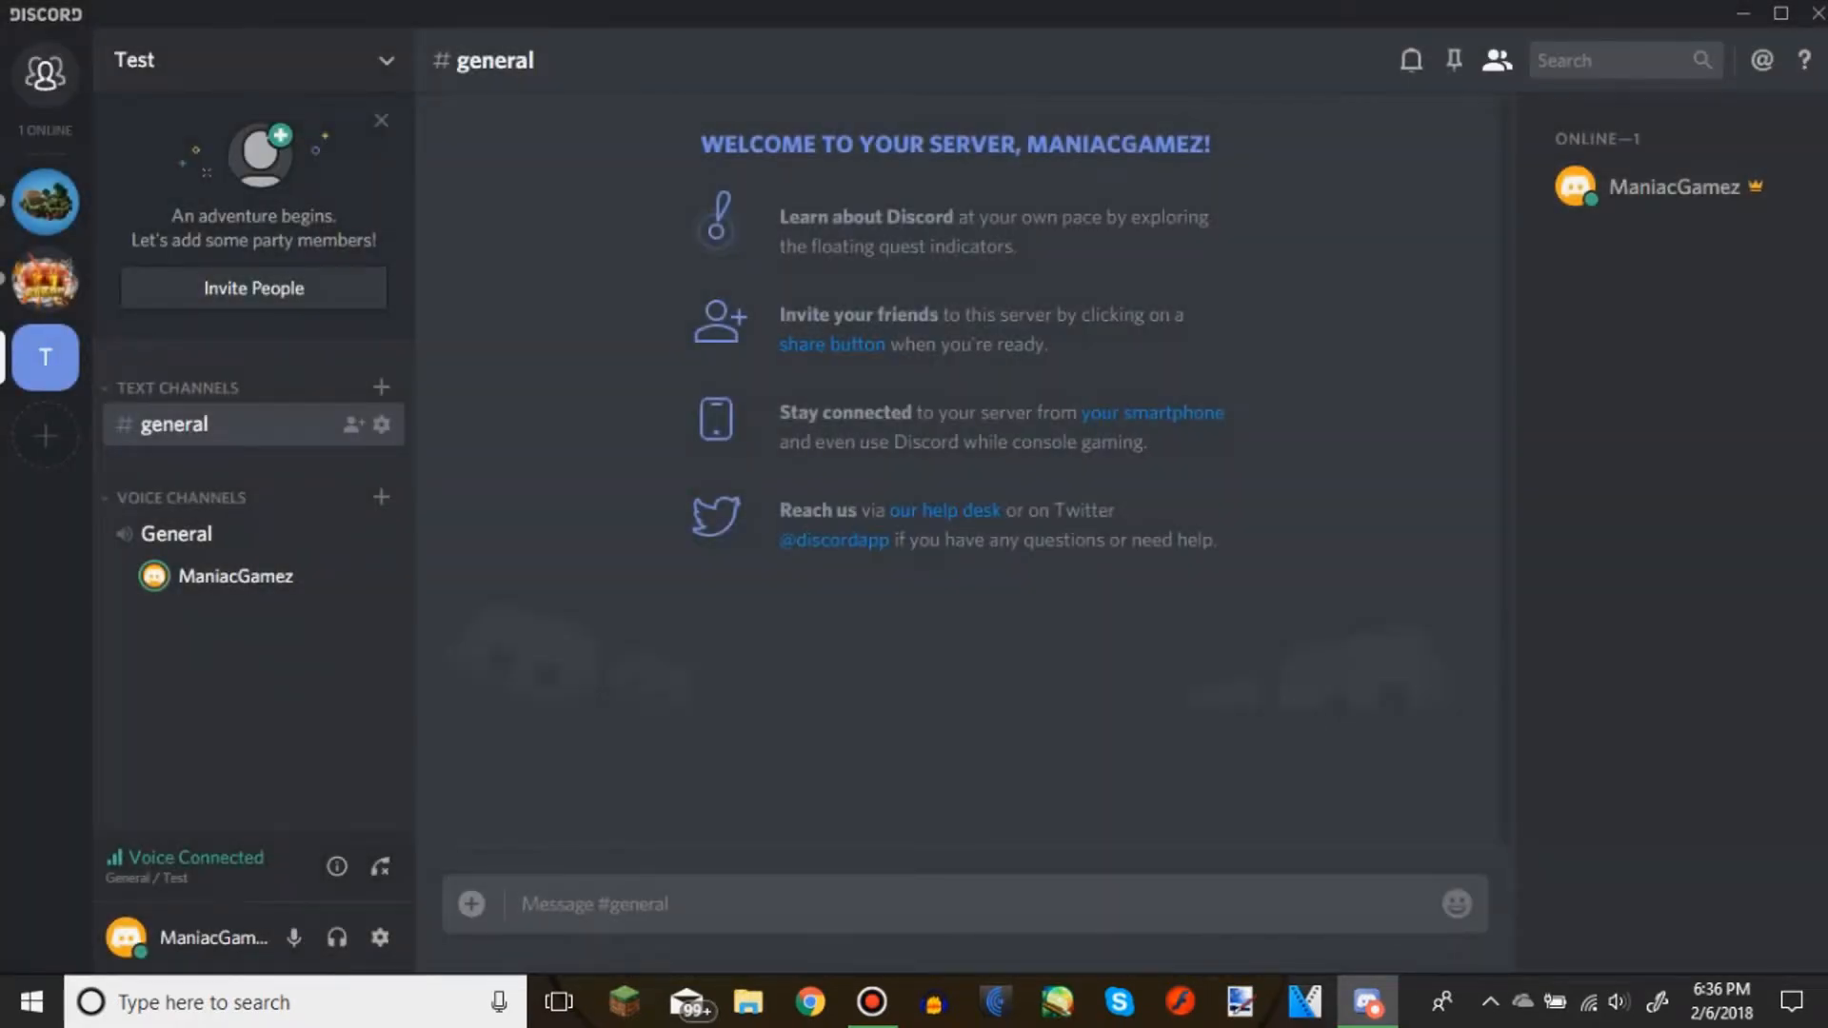
{"action": "right_click", "coordinate": [67, 351]}
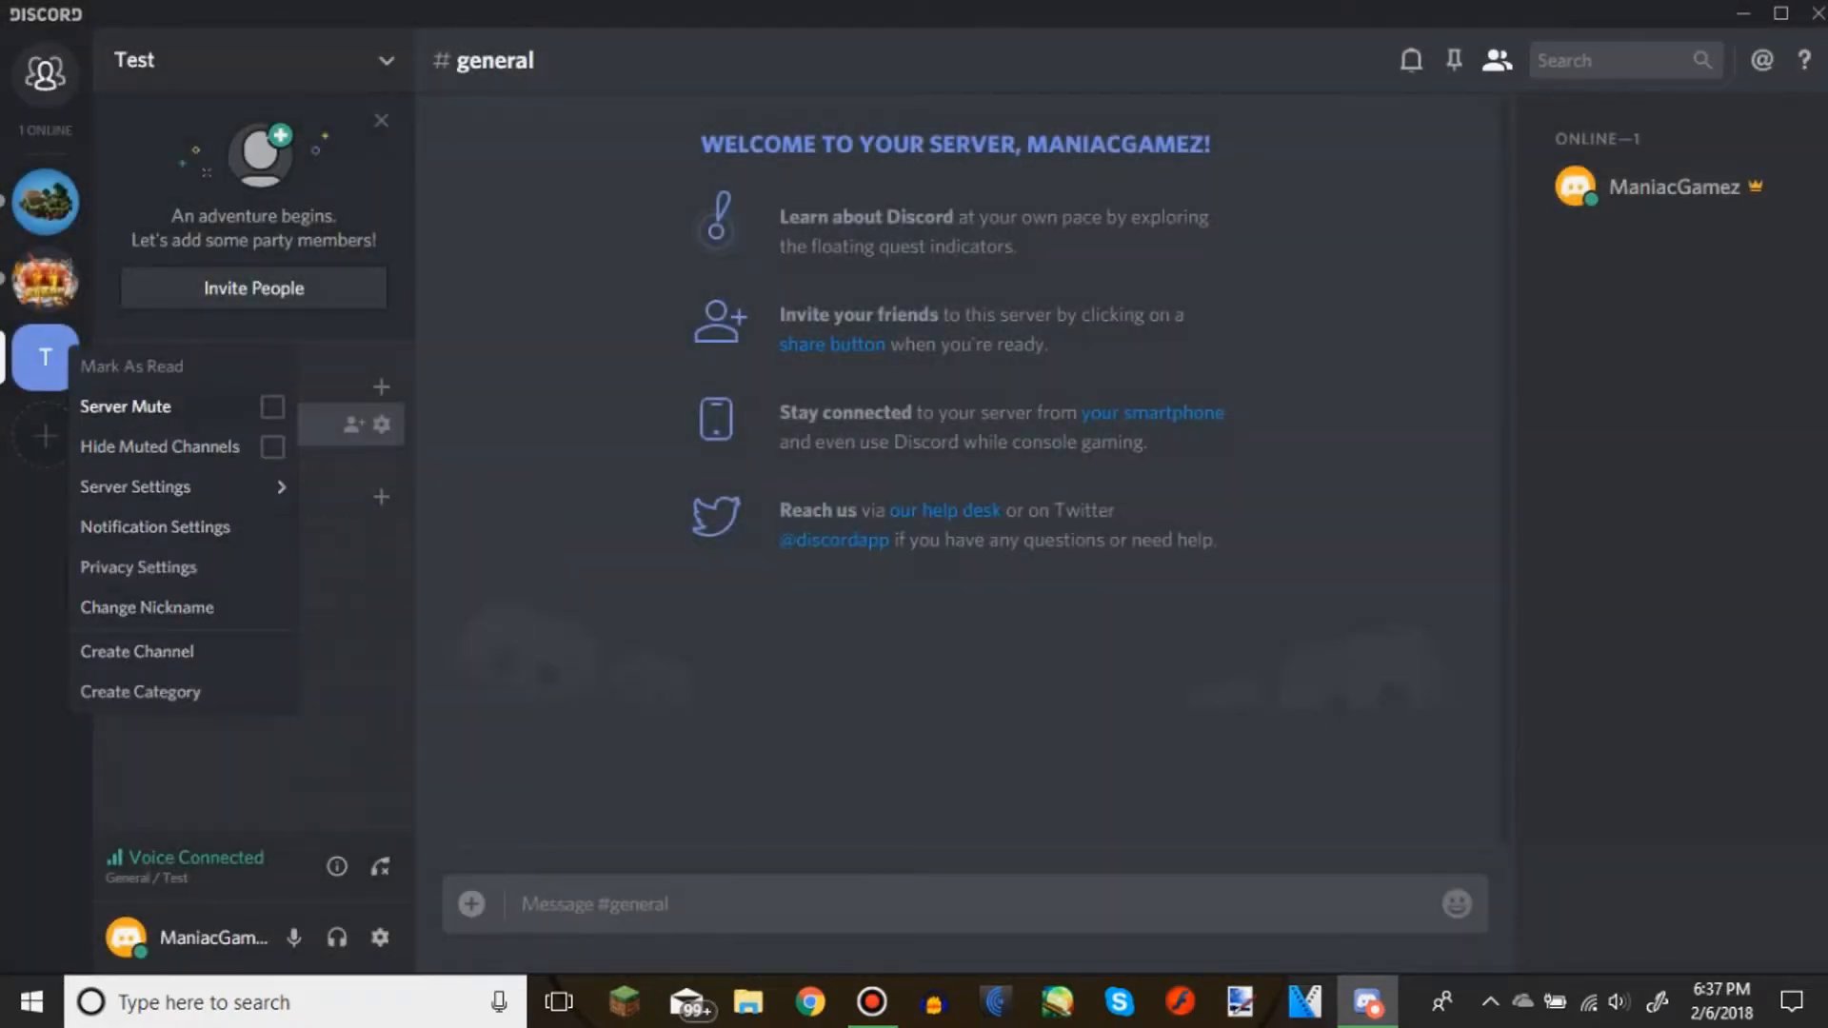
{"action": "right_click", "coordinate": [23, 366]}
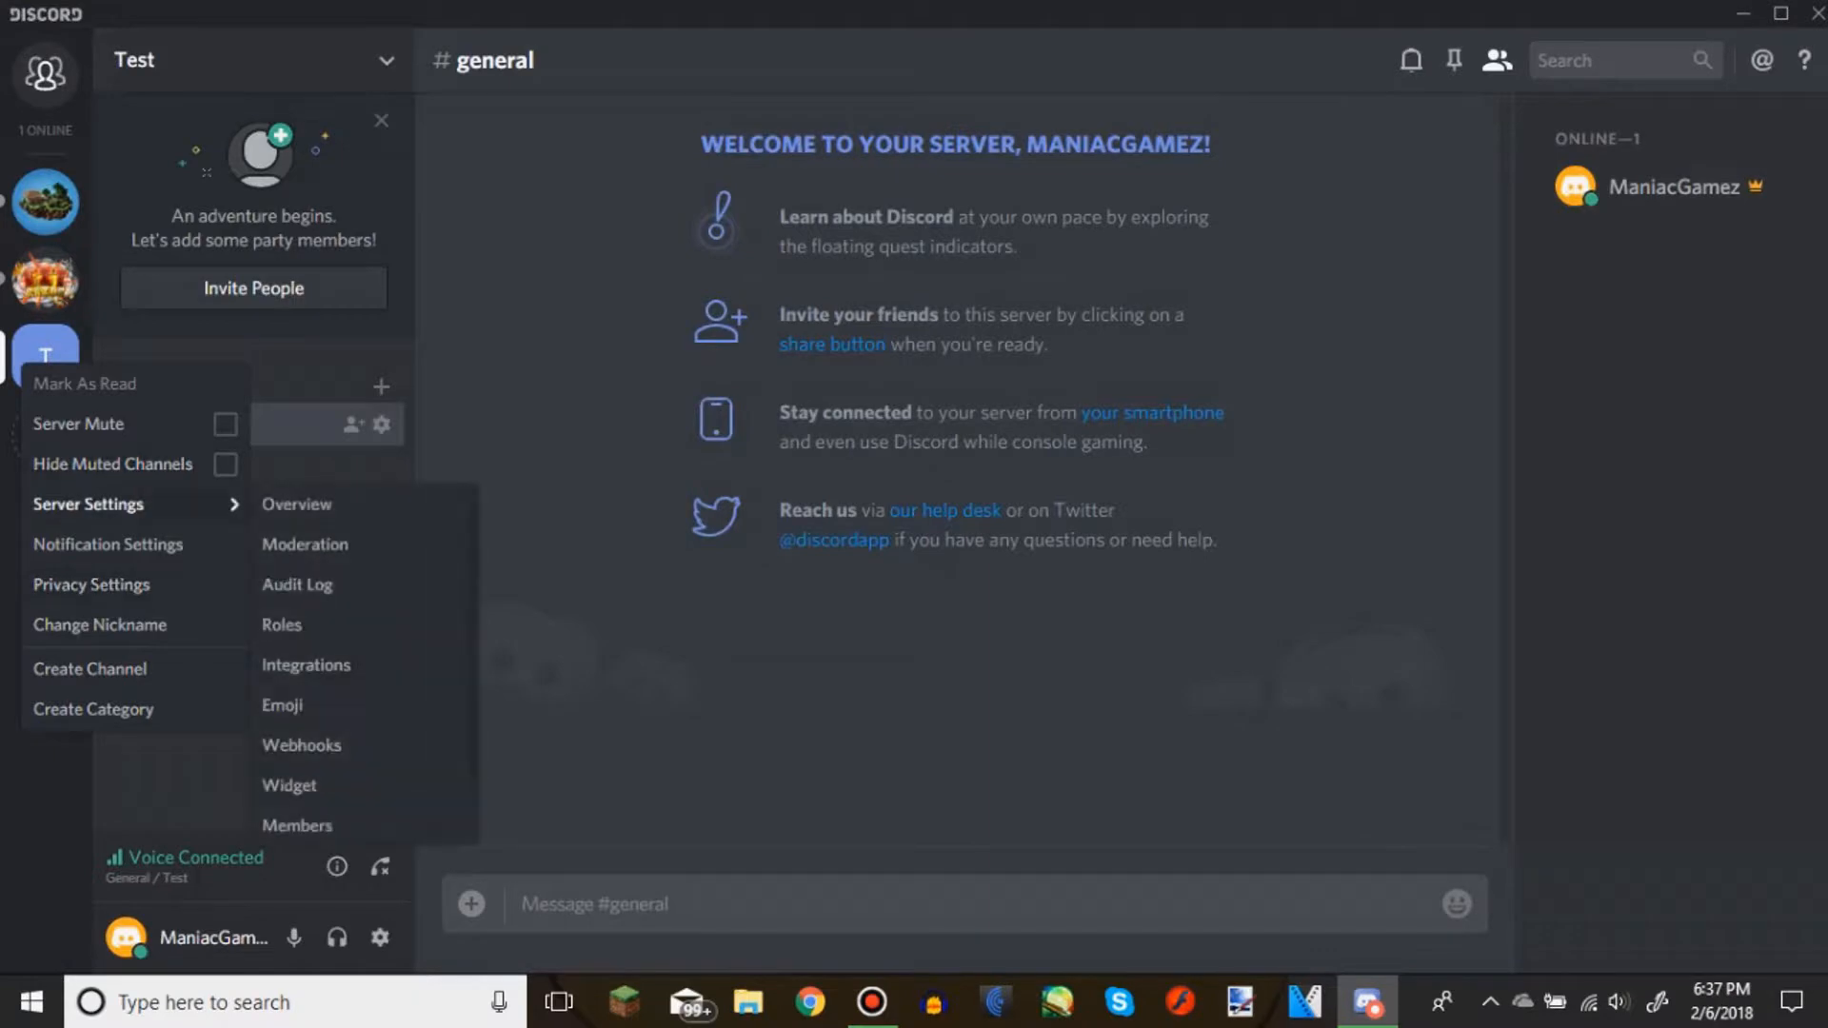
{"action": "left_click", "coordinate": [114, 505]}
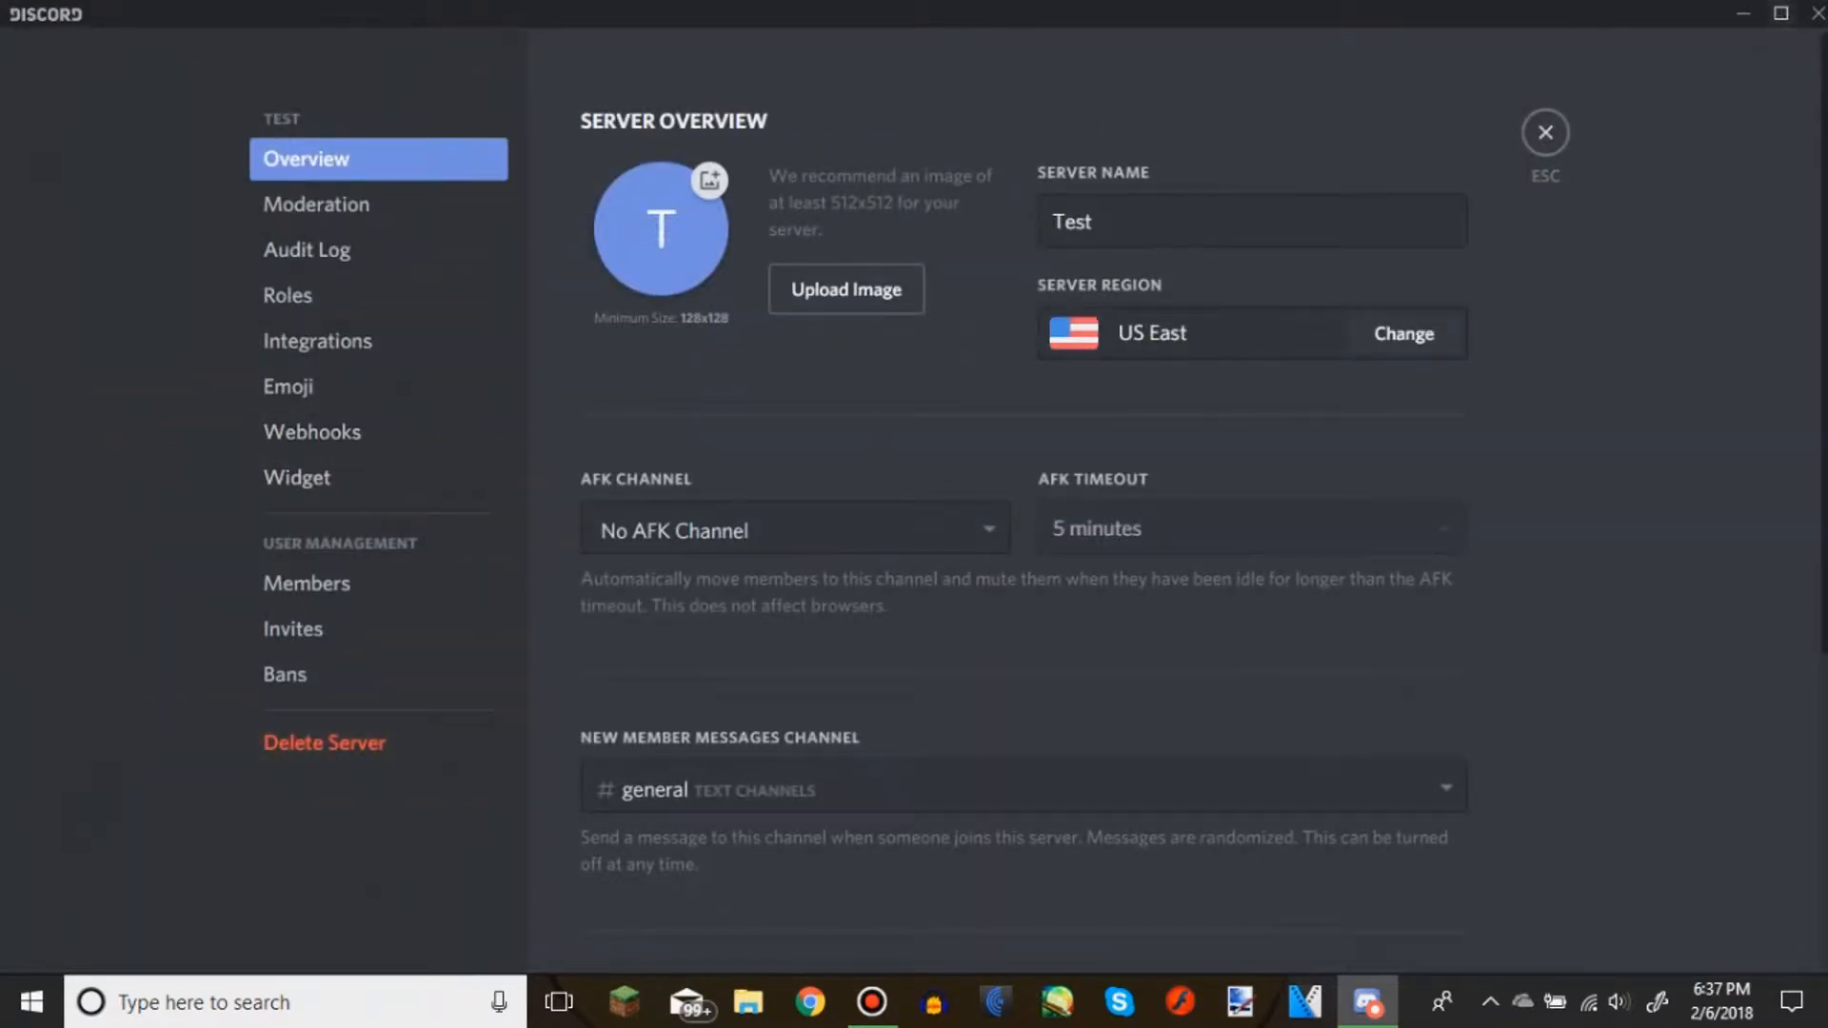
{"action": "key", "text": "Escape"}
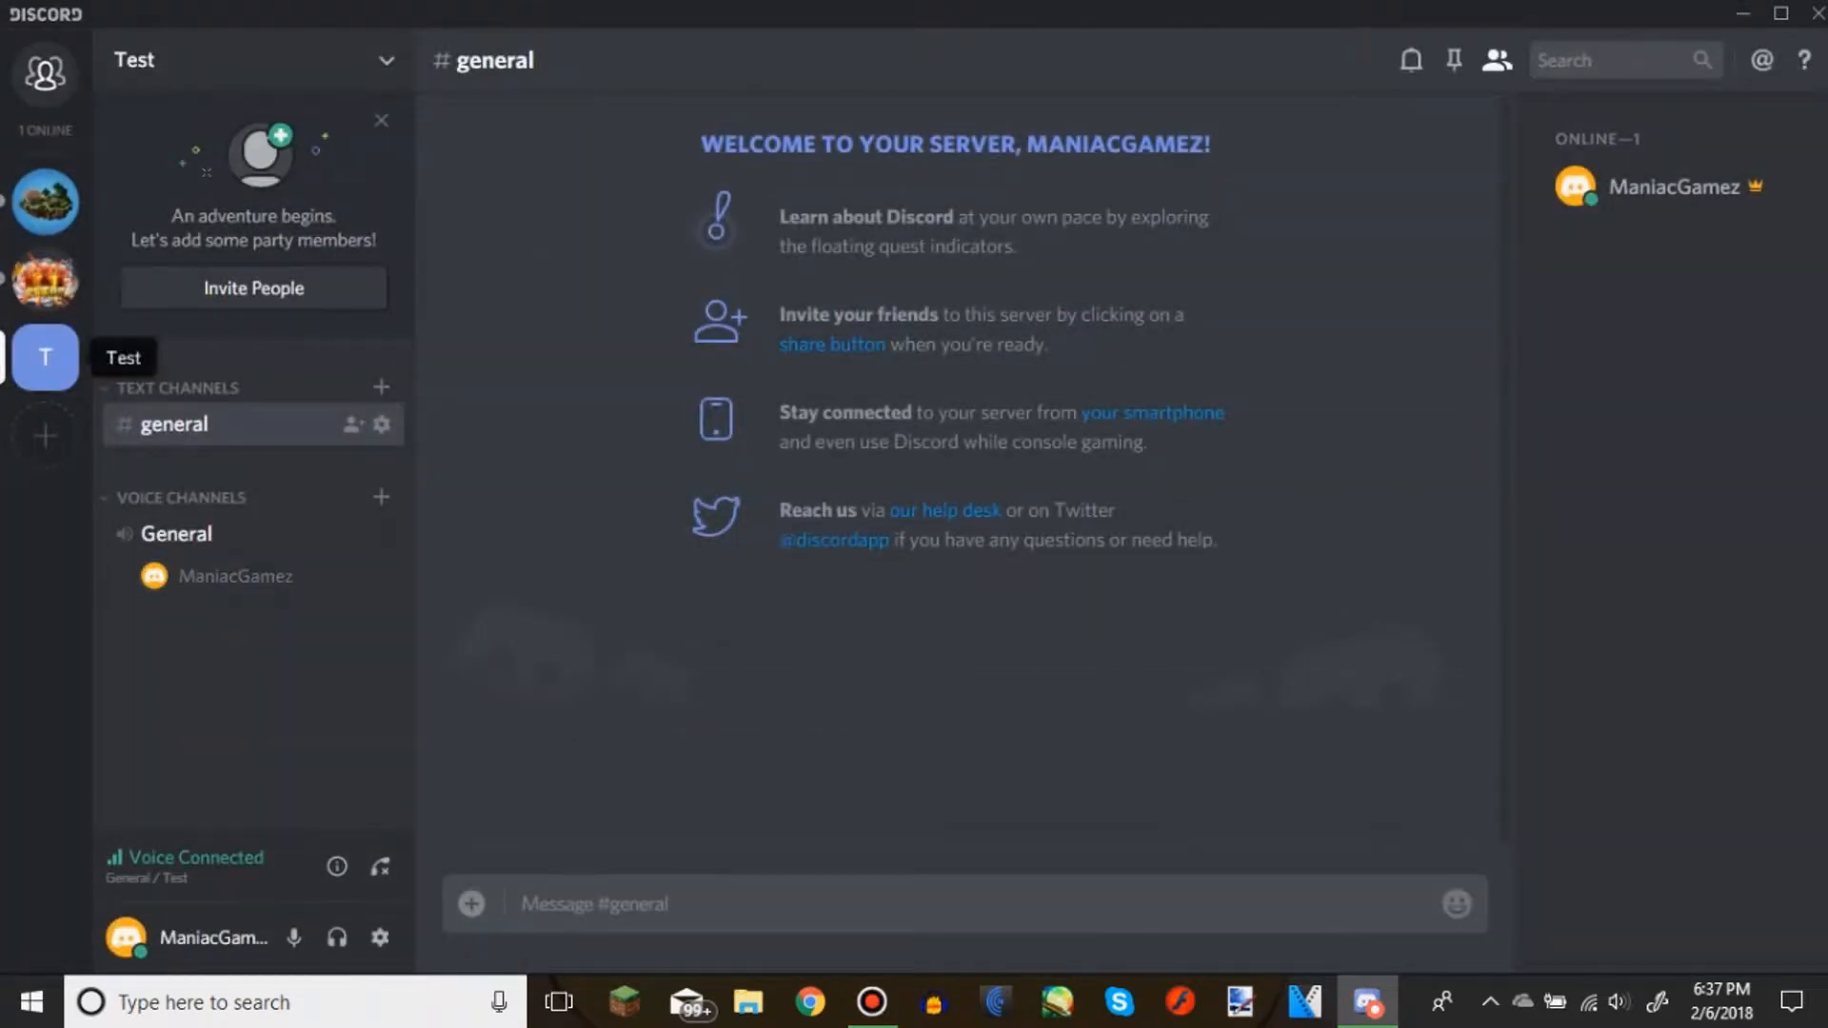
Delete the Test server from its settings, confirming with the server name "Test"
{"action": "right_click", "coordinate": [57, 360]}
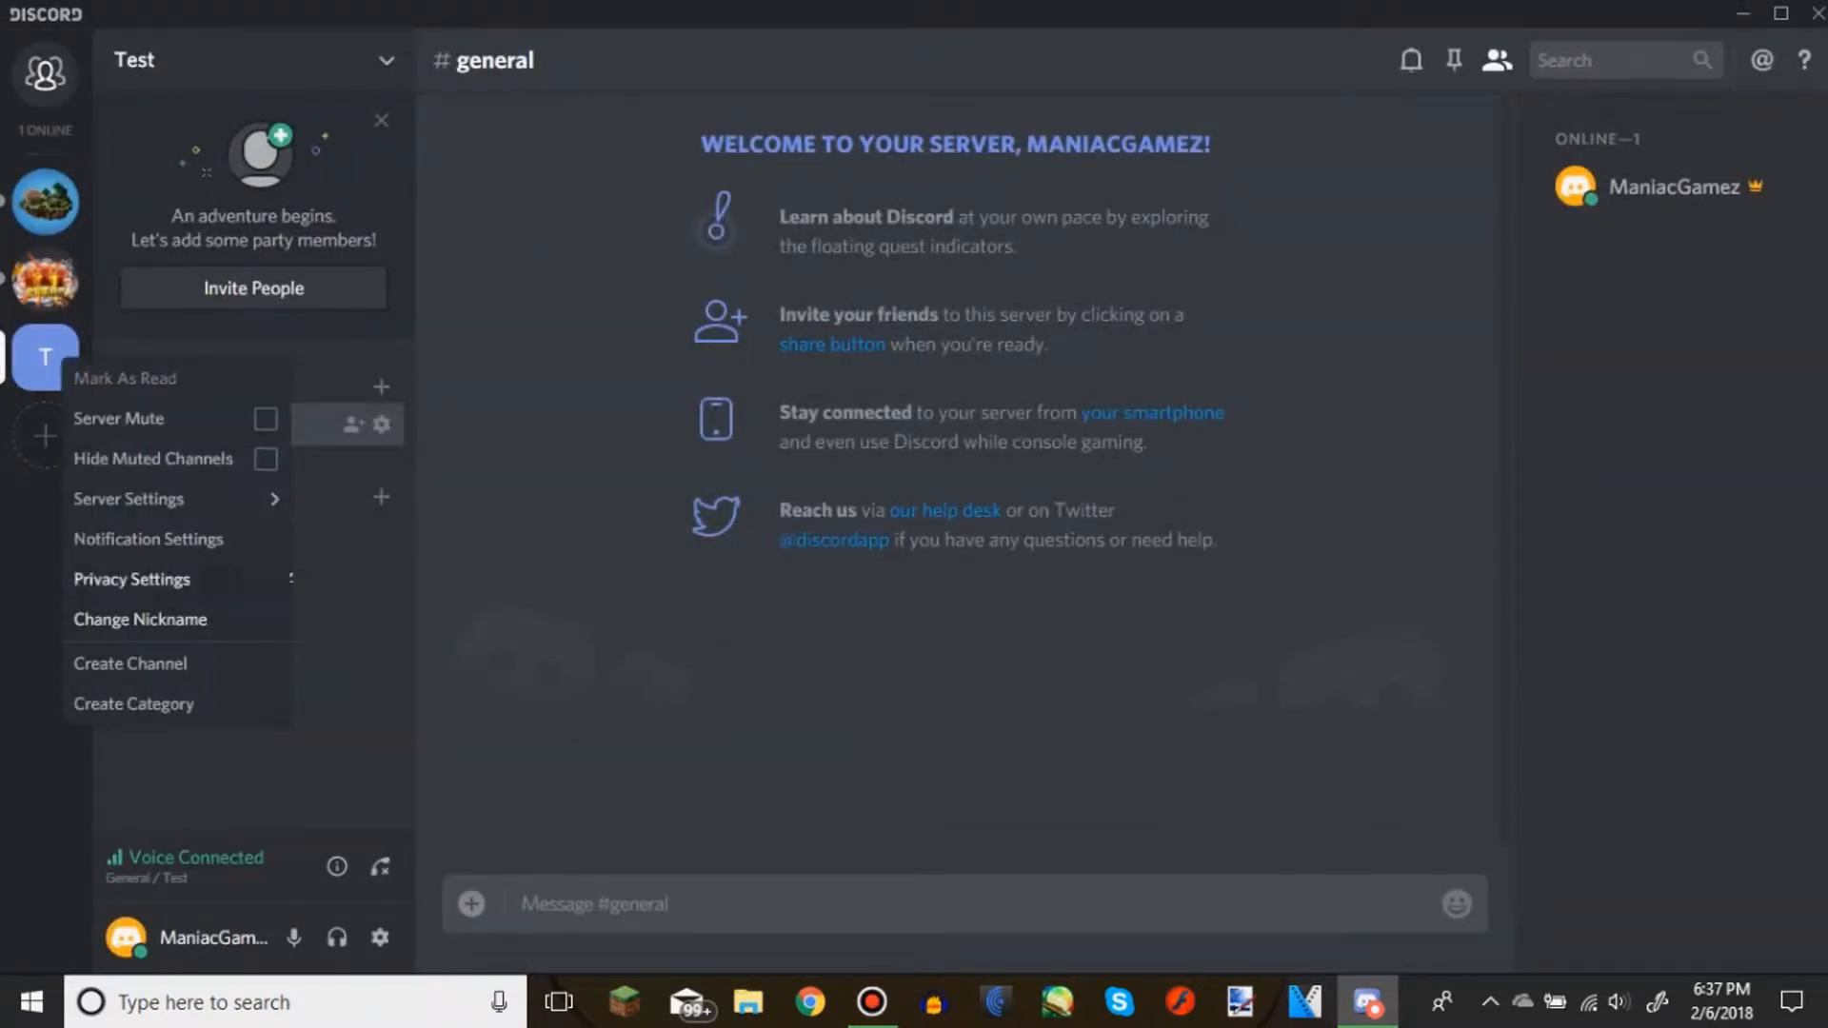
{"action": "mouse_move", "coordinate": [190, 499]}
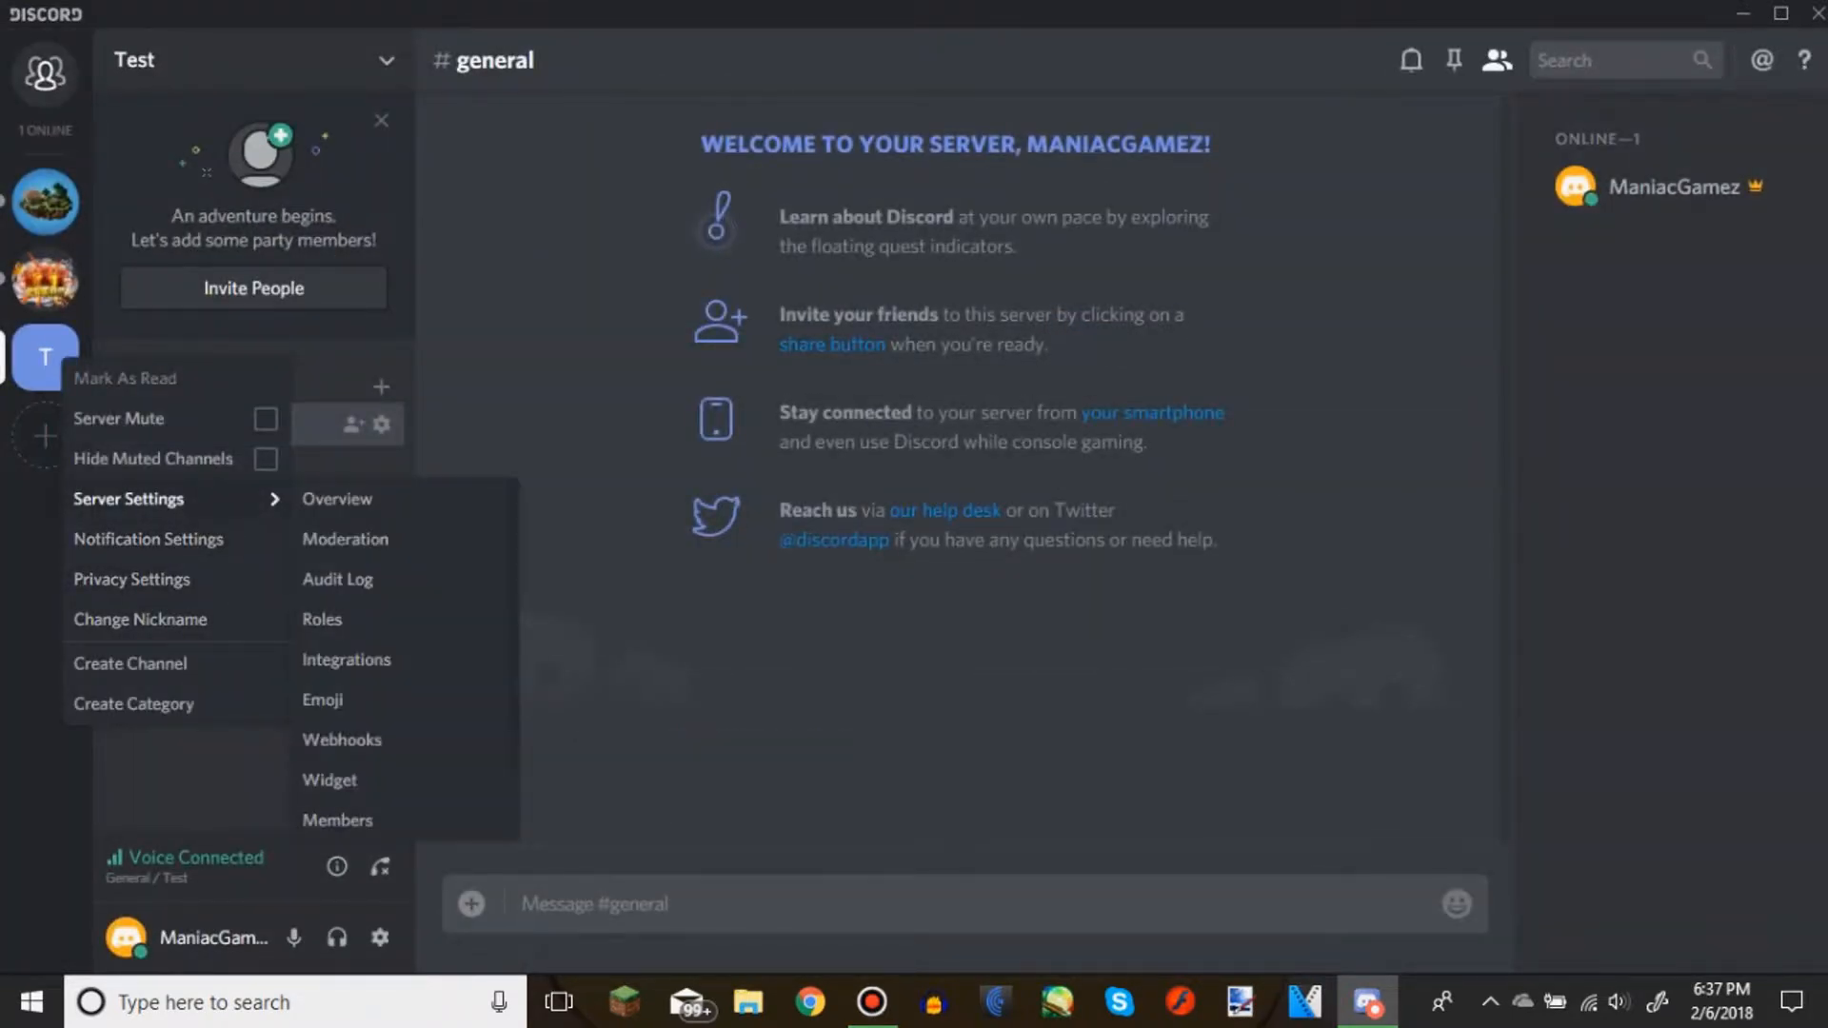
{"action": "left_click", "coordinate": [337, 499]}
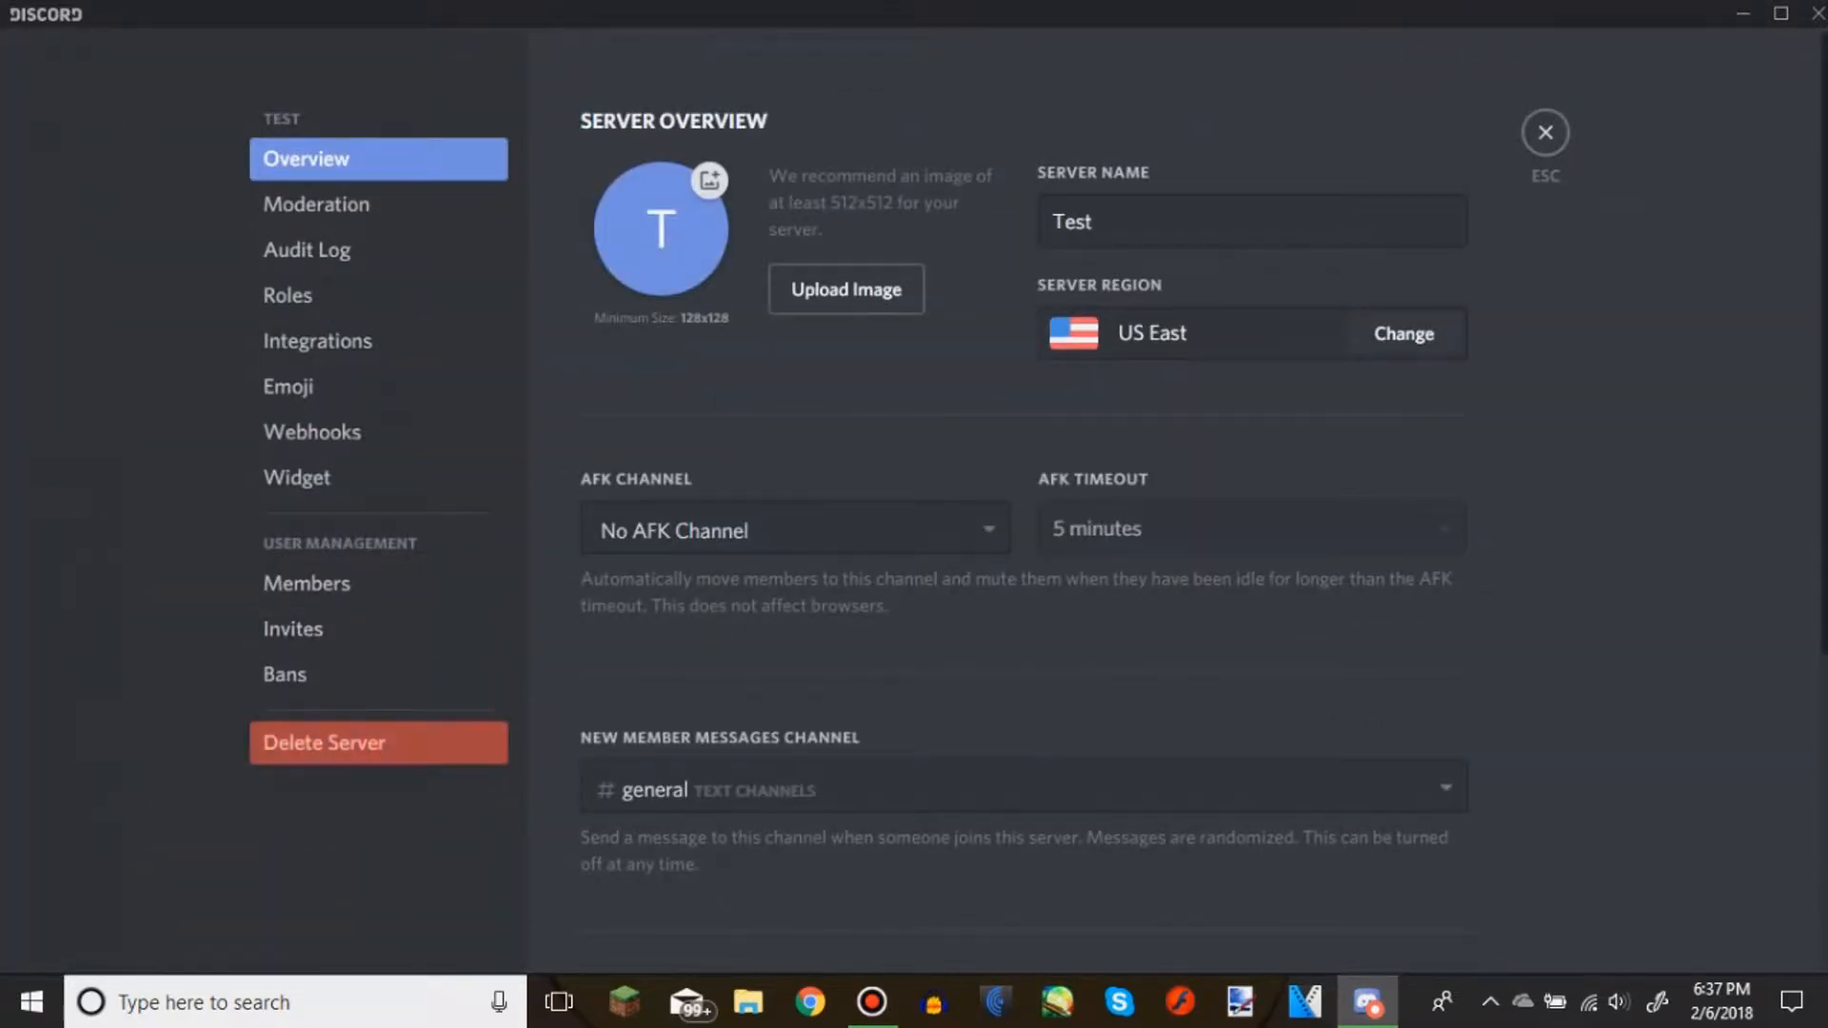
{"action": "left_click", "coordinate": [324, 743]}
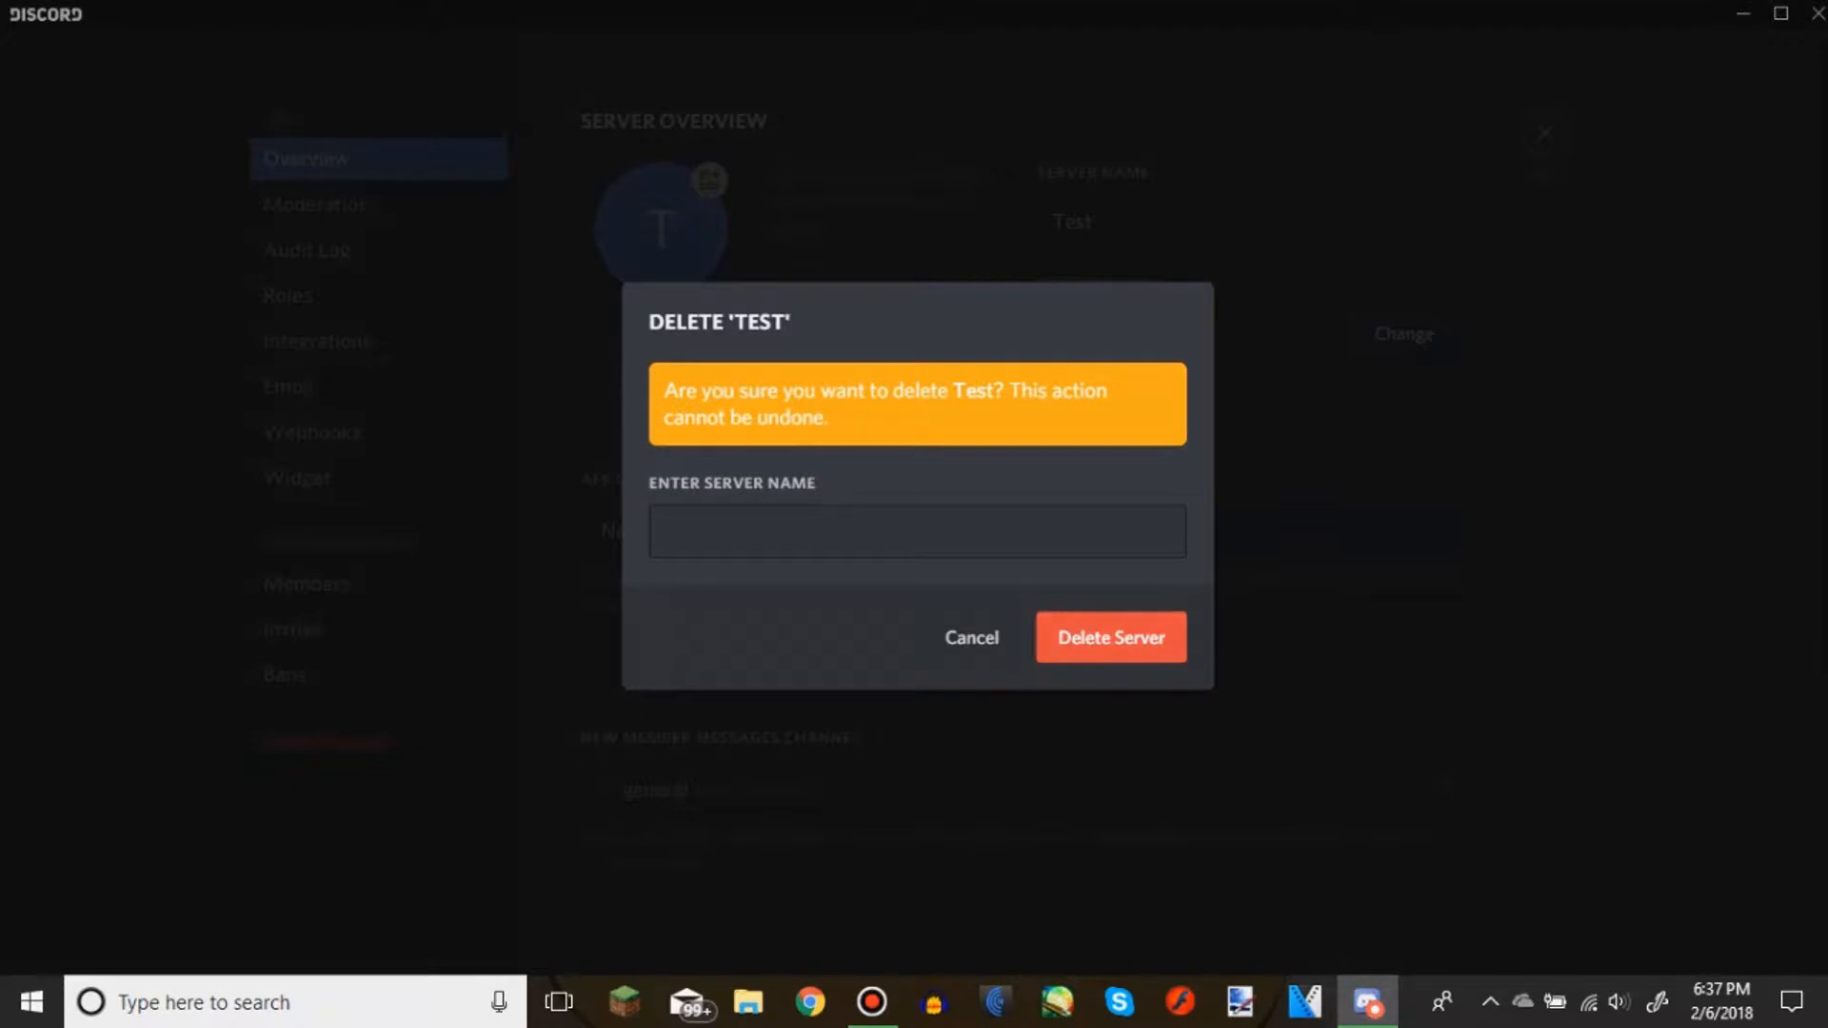
{"action": "left_click", "coordinate": [1111, 640]}
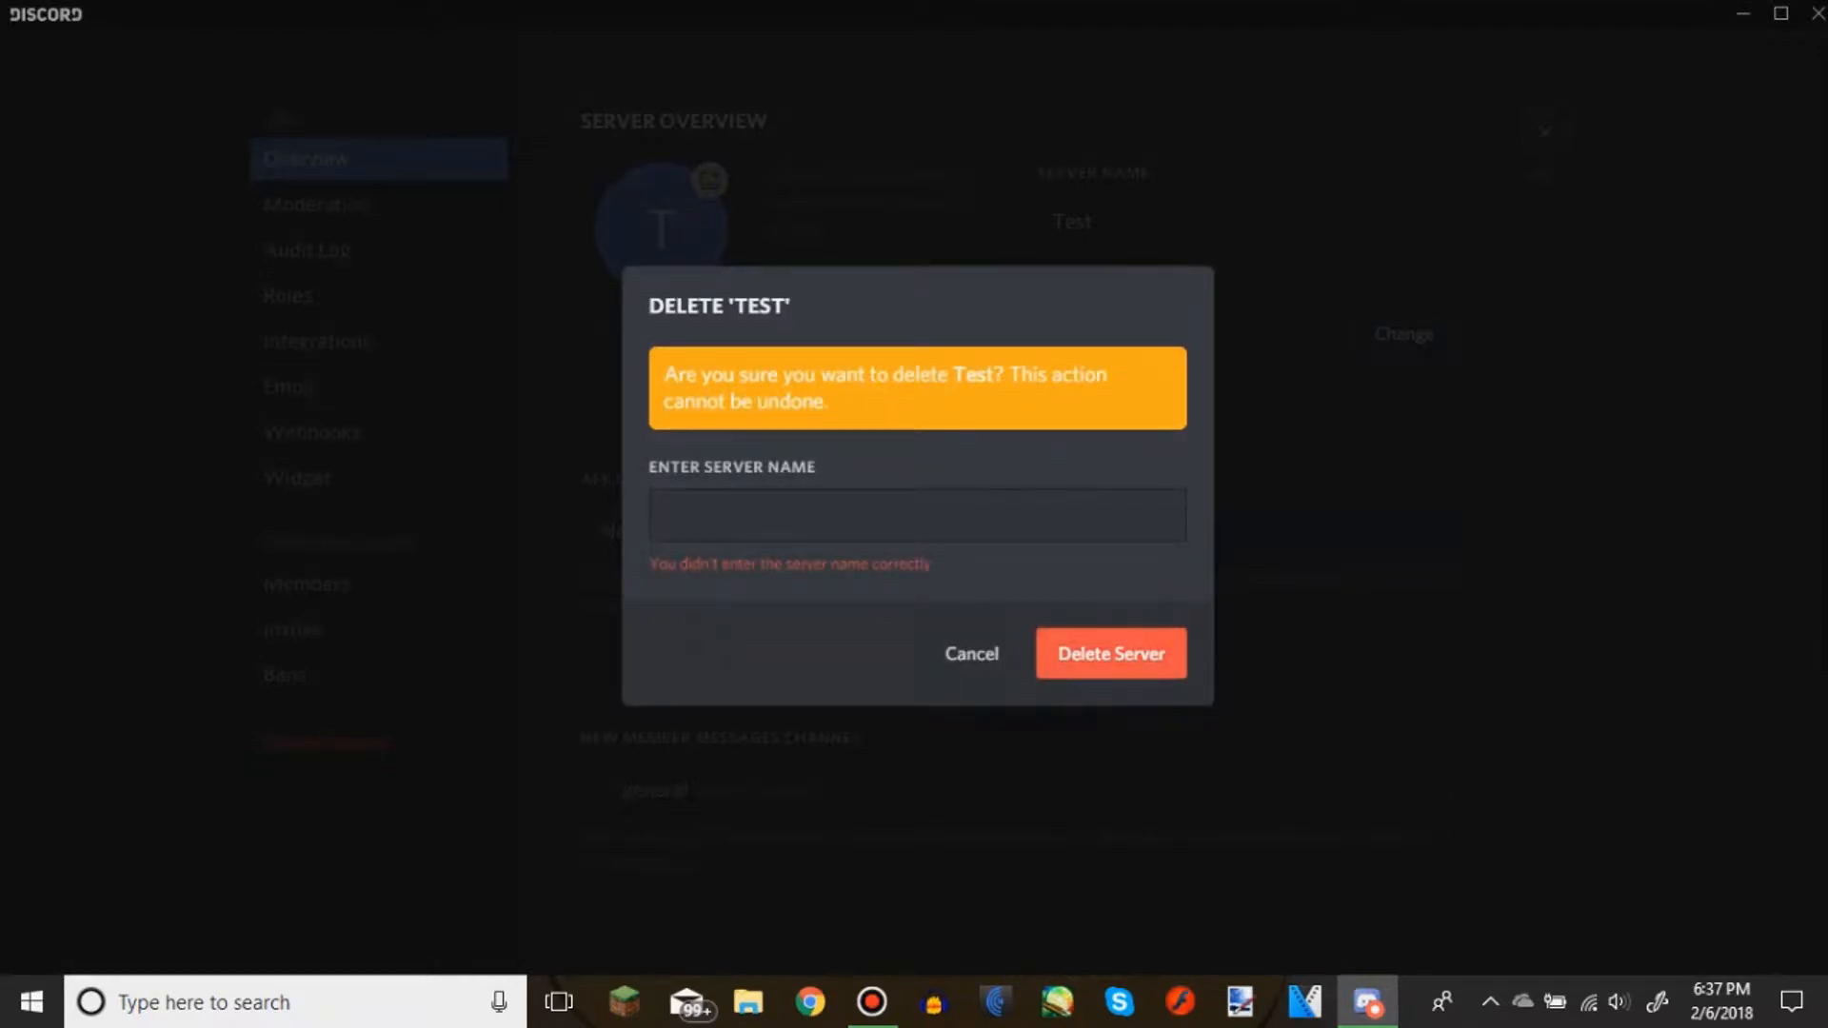
{"action": "left_click", "coordinate": [918, 519]}
{"action": "type", "text": "Test"}
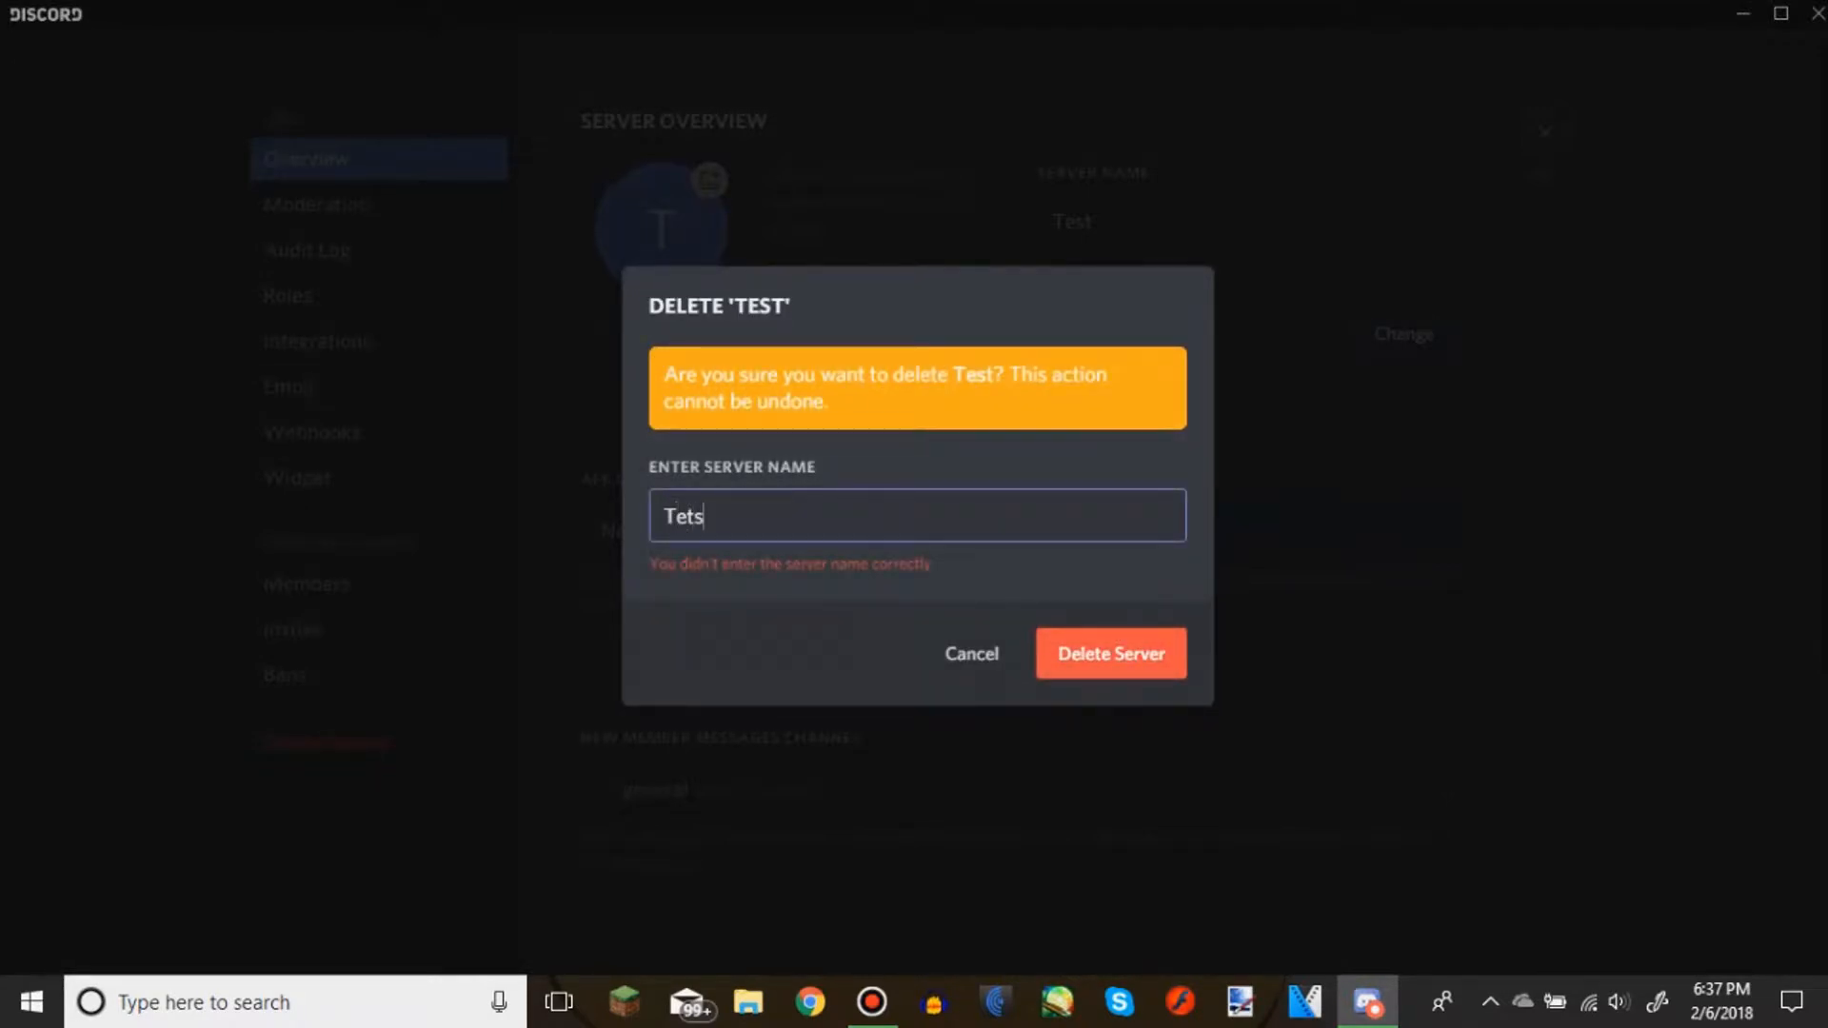
{"action": "key", "text": "BackSpace"}
{"action": "key", "text": "BackSpace"}
{"action": "type", "text": "st"}
{"action": "key", "text": "Return"}
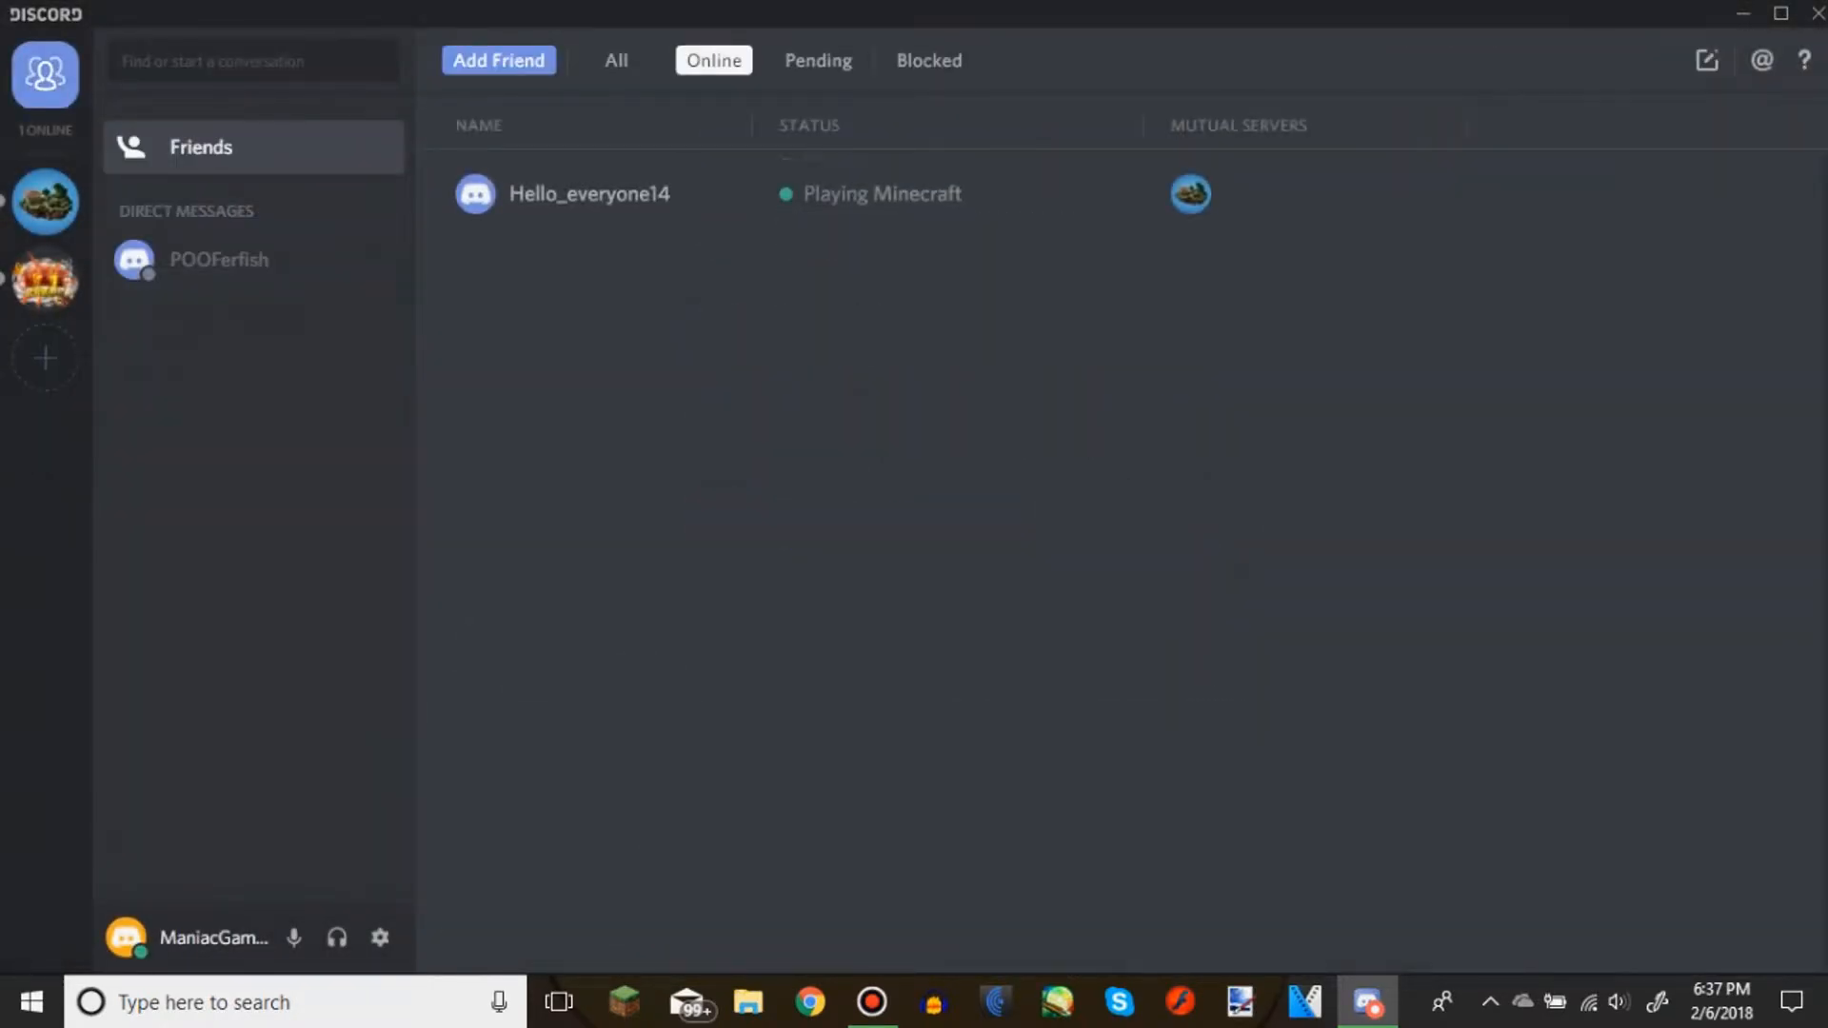
Start creating a new server and name it "ManiacGamez Fan Club"
{"action": "left_click", "coordinate": [45, 359]}
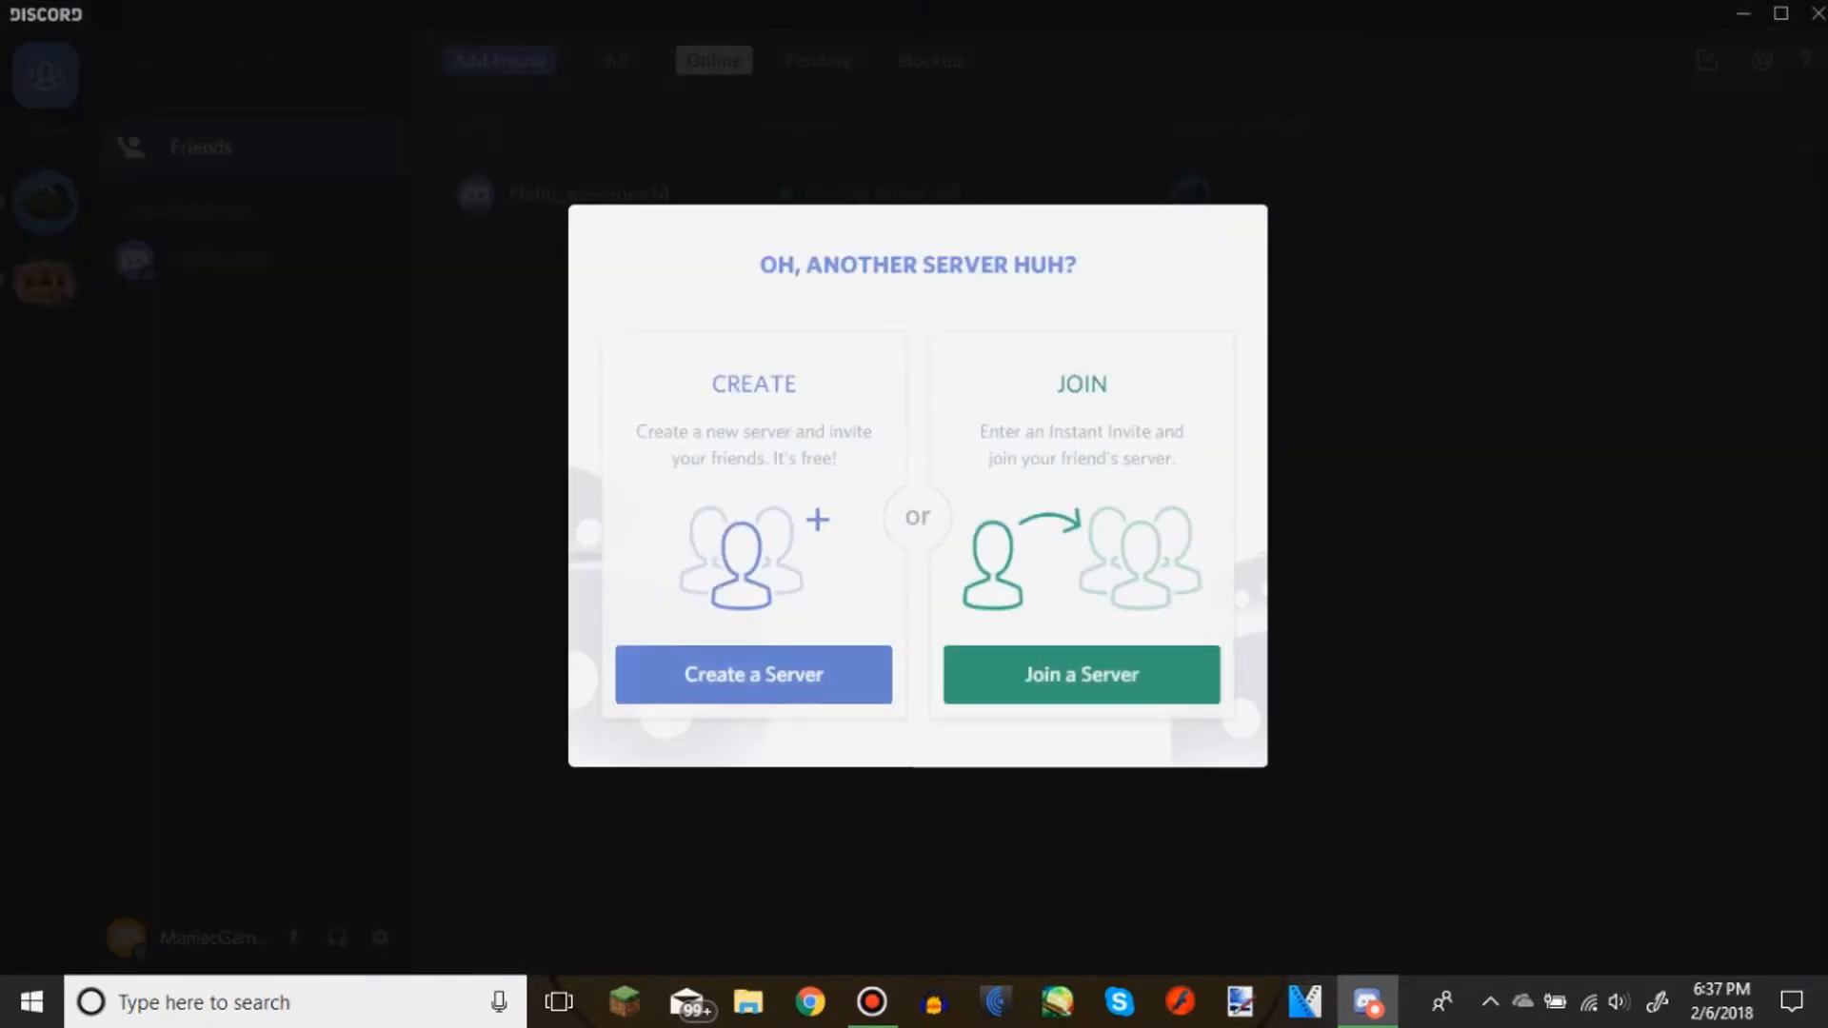
{"action": "left_click", "coordinate": [751, 674]}
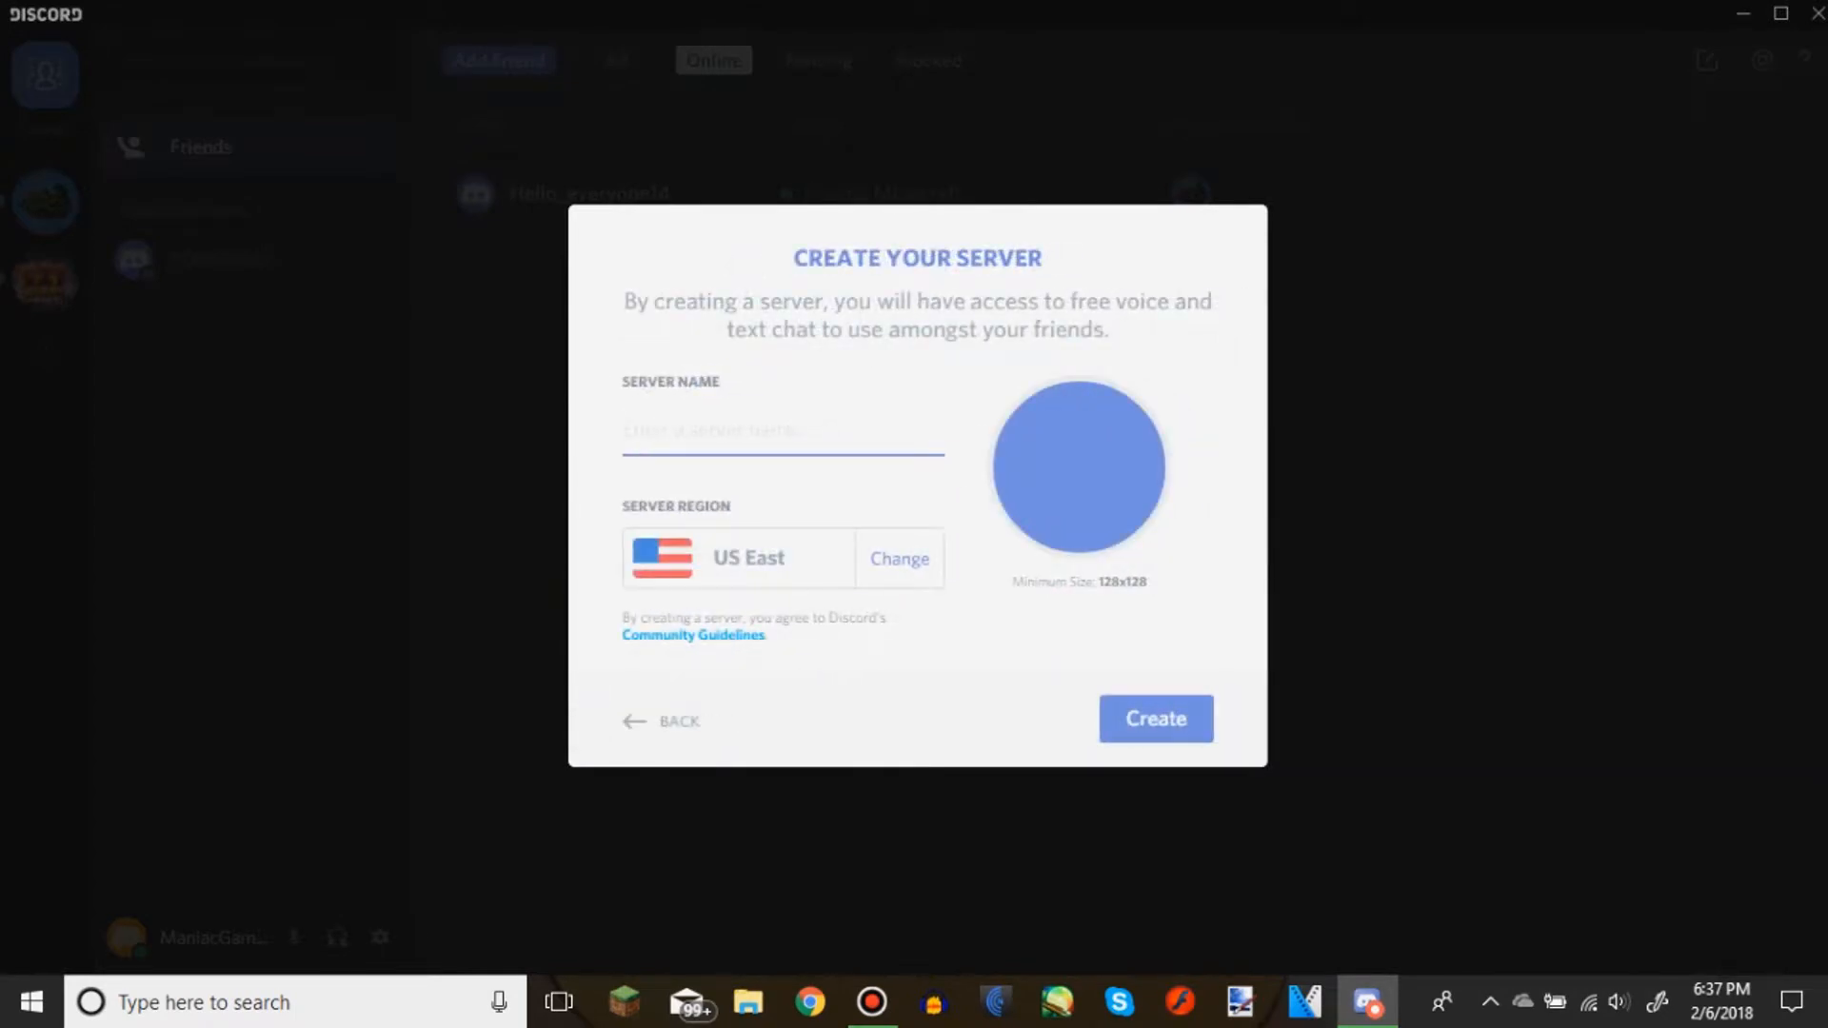
{"action": "type", "text": "ManiacGamez"}
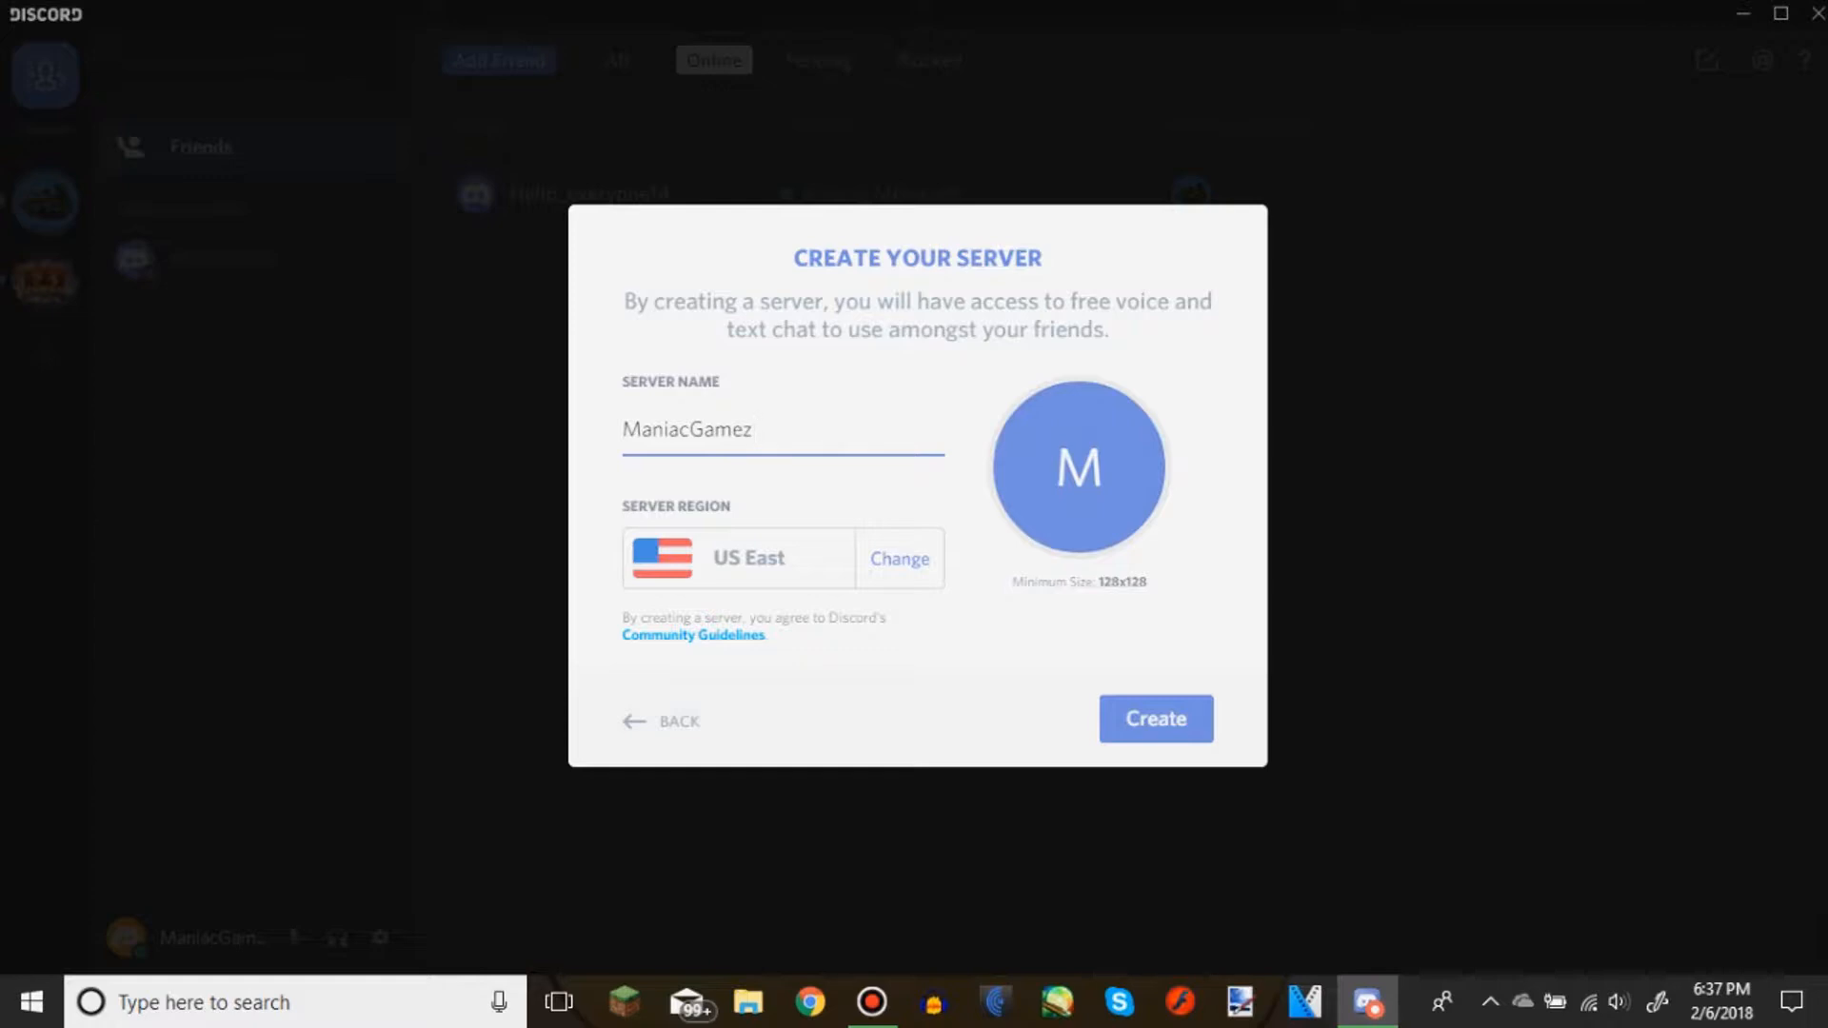
{"action": "type", "text": "Fan Club"}
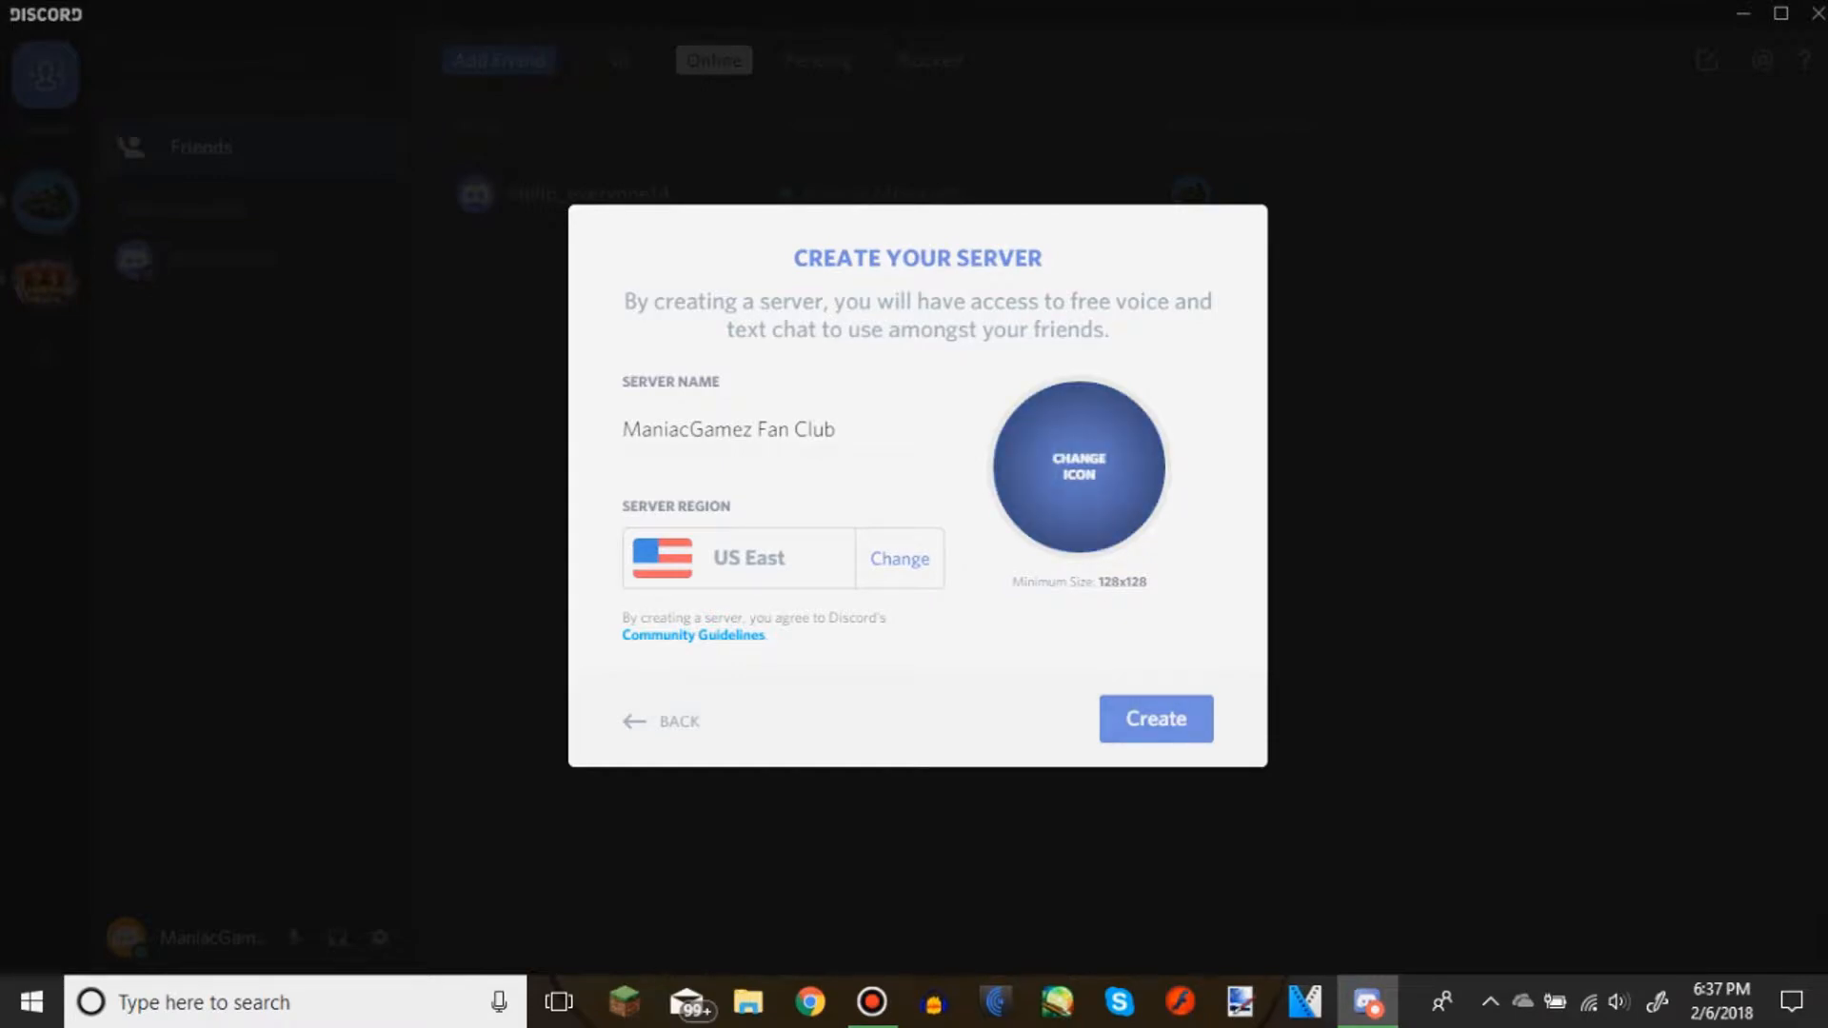
Set the blue M logo image from the Desktop's Storage folder as the new server's icon
{"action": "left_click", "coordinate": [1079, 467]}
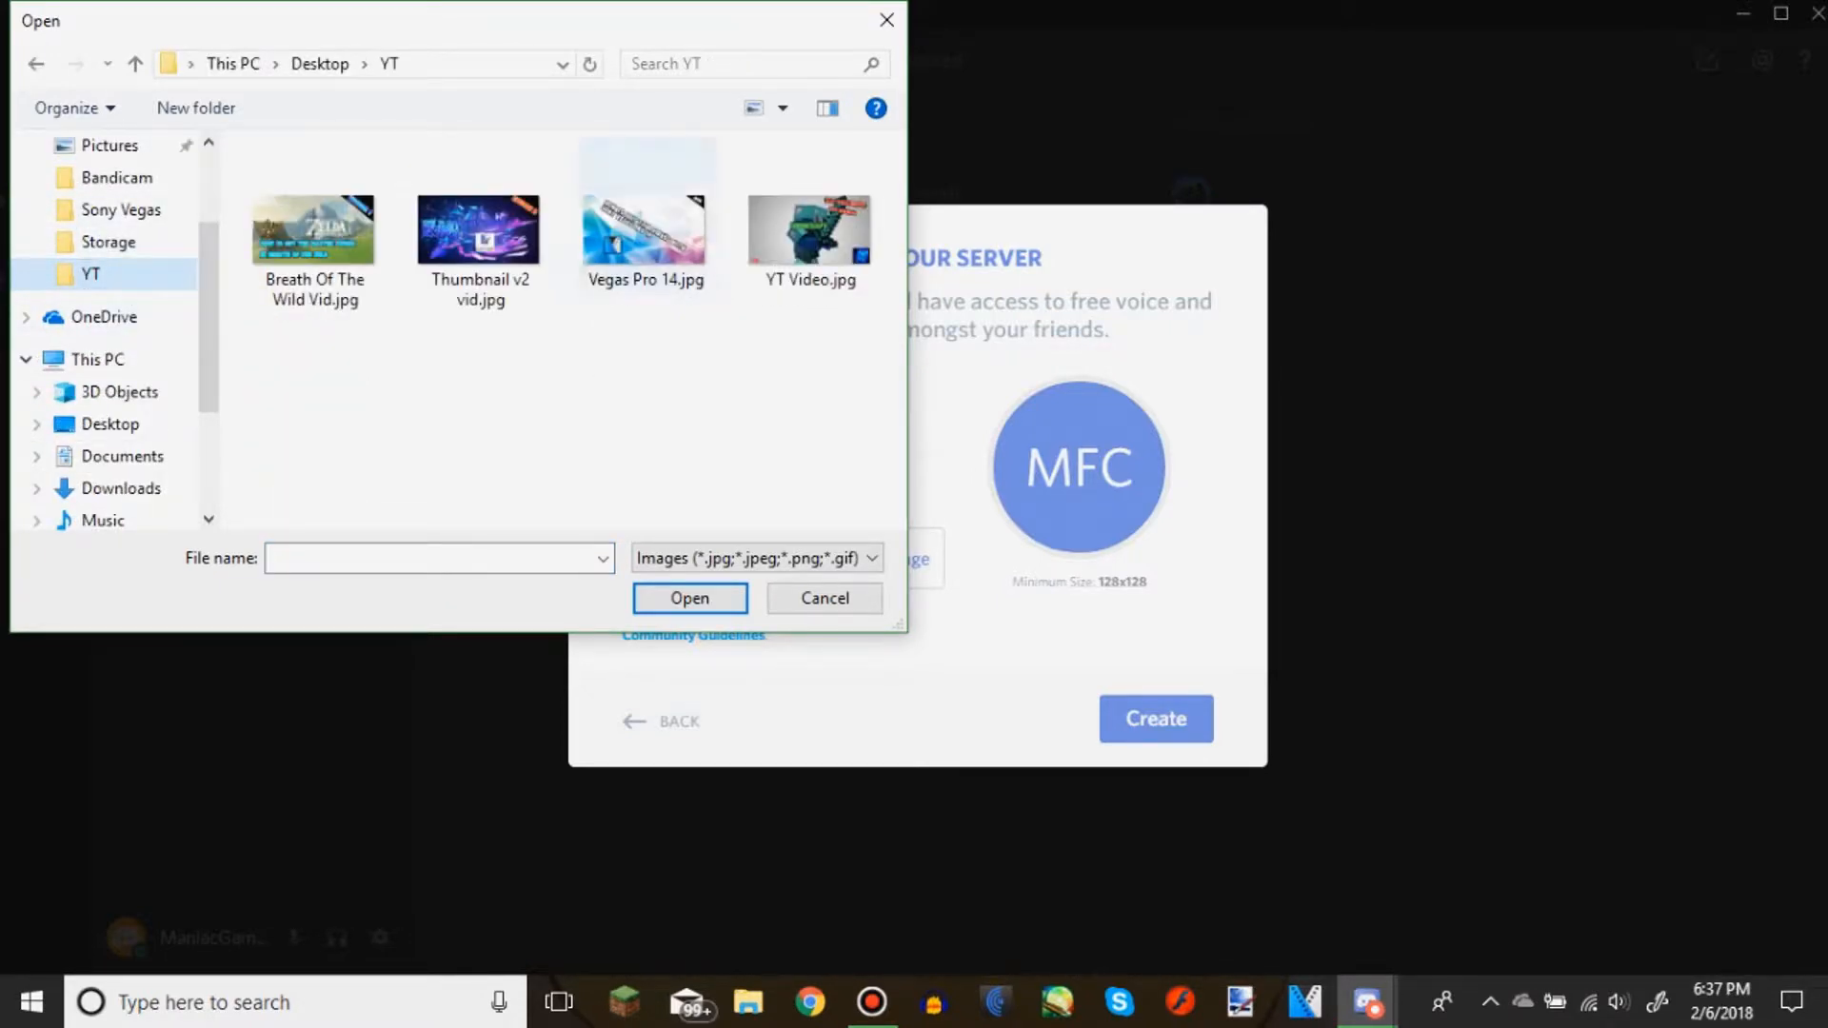
{"action": "left_click", "coordinate": [109, 424]}
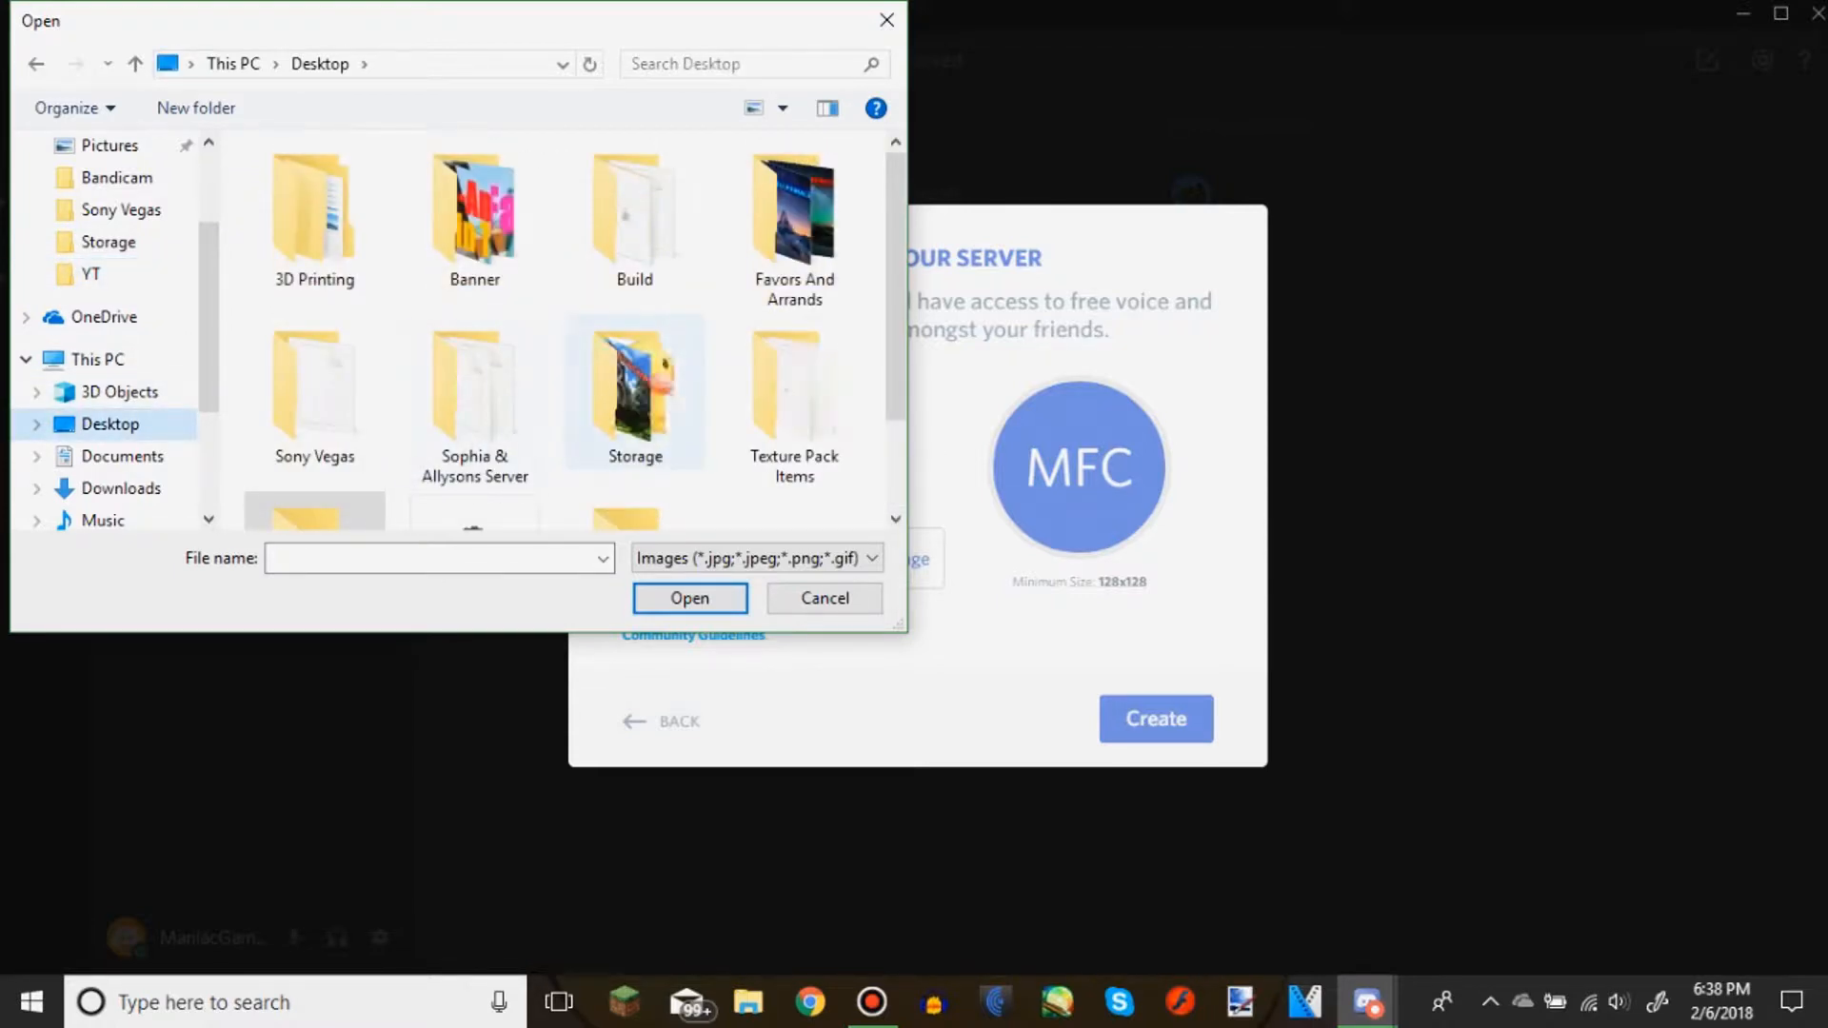
{"action": "double_click", "coordinate": [636, 390]}
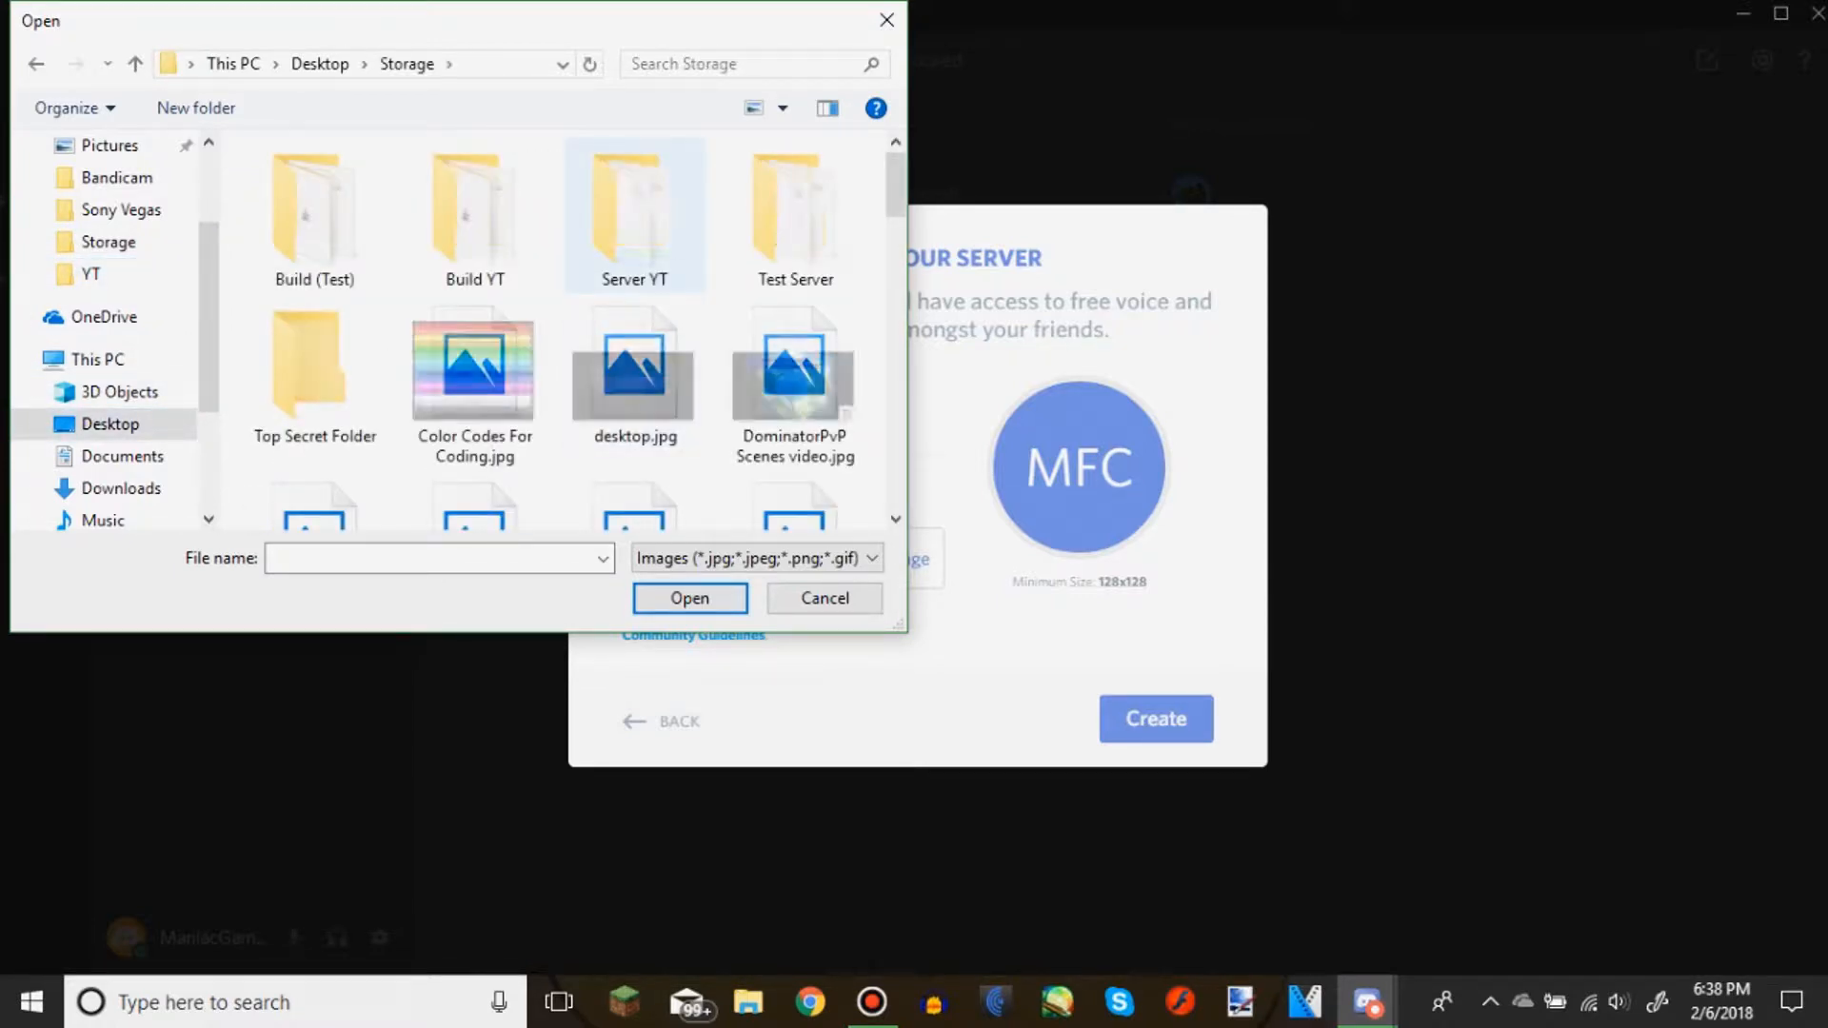
{"action": "key", "text": "y"}
{"action": "key", "text": "Return"}
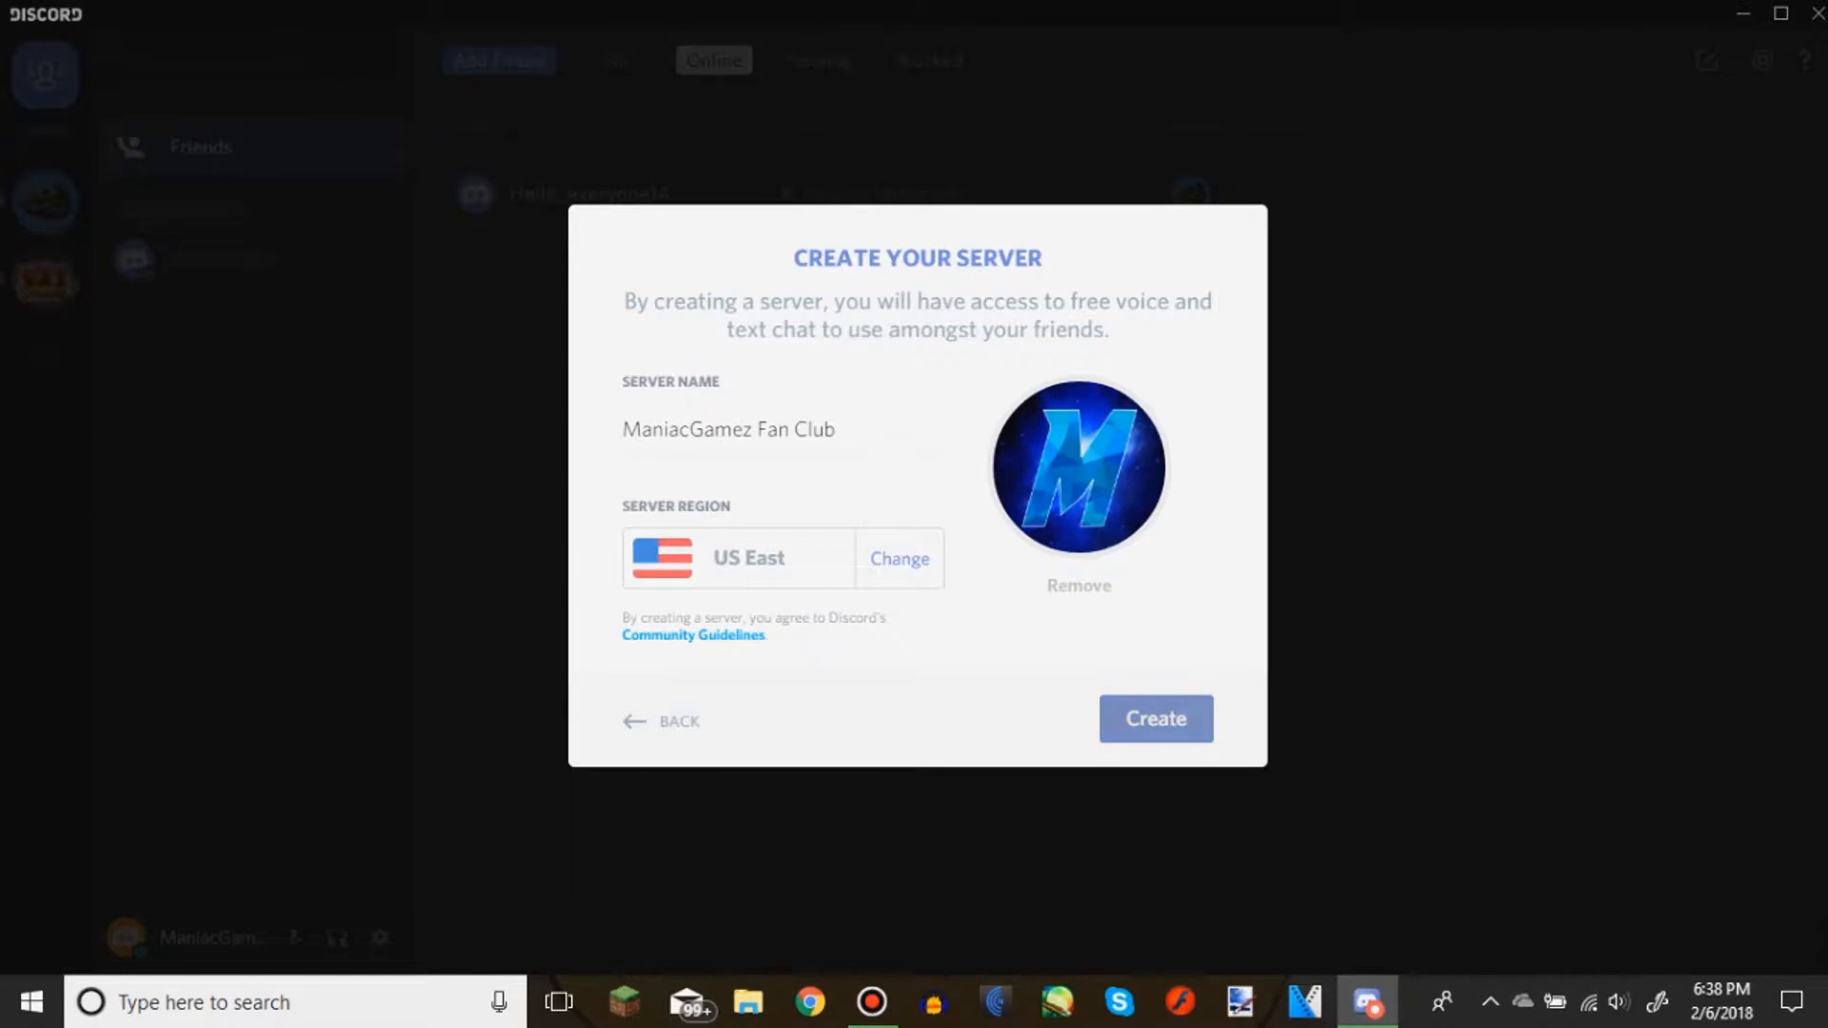
Create the ManiacGamez Fan Club server and dismiss its invite link dialog
{"action": "left_click", "coordinate": [1156, 719]}
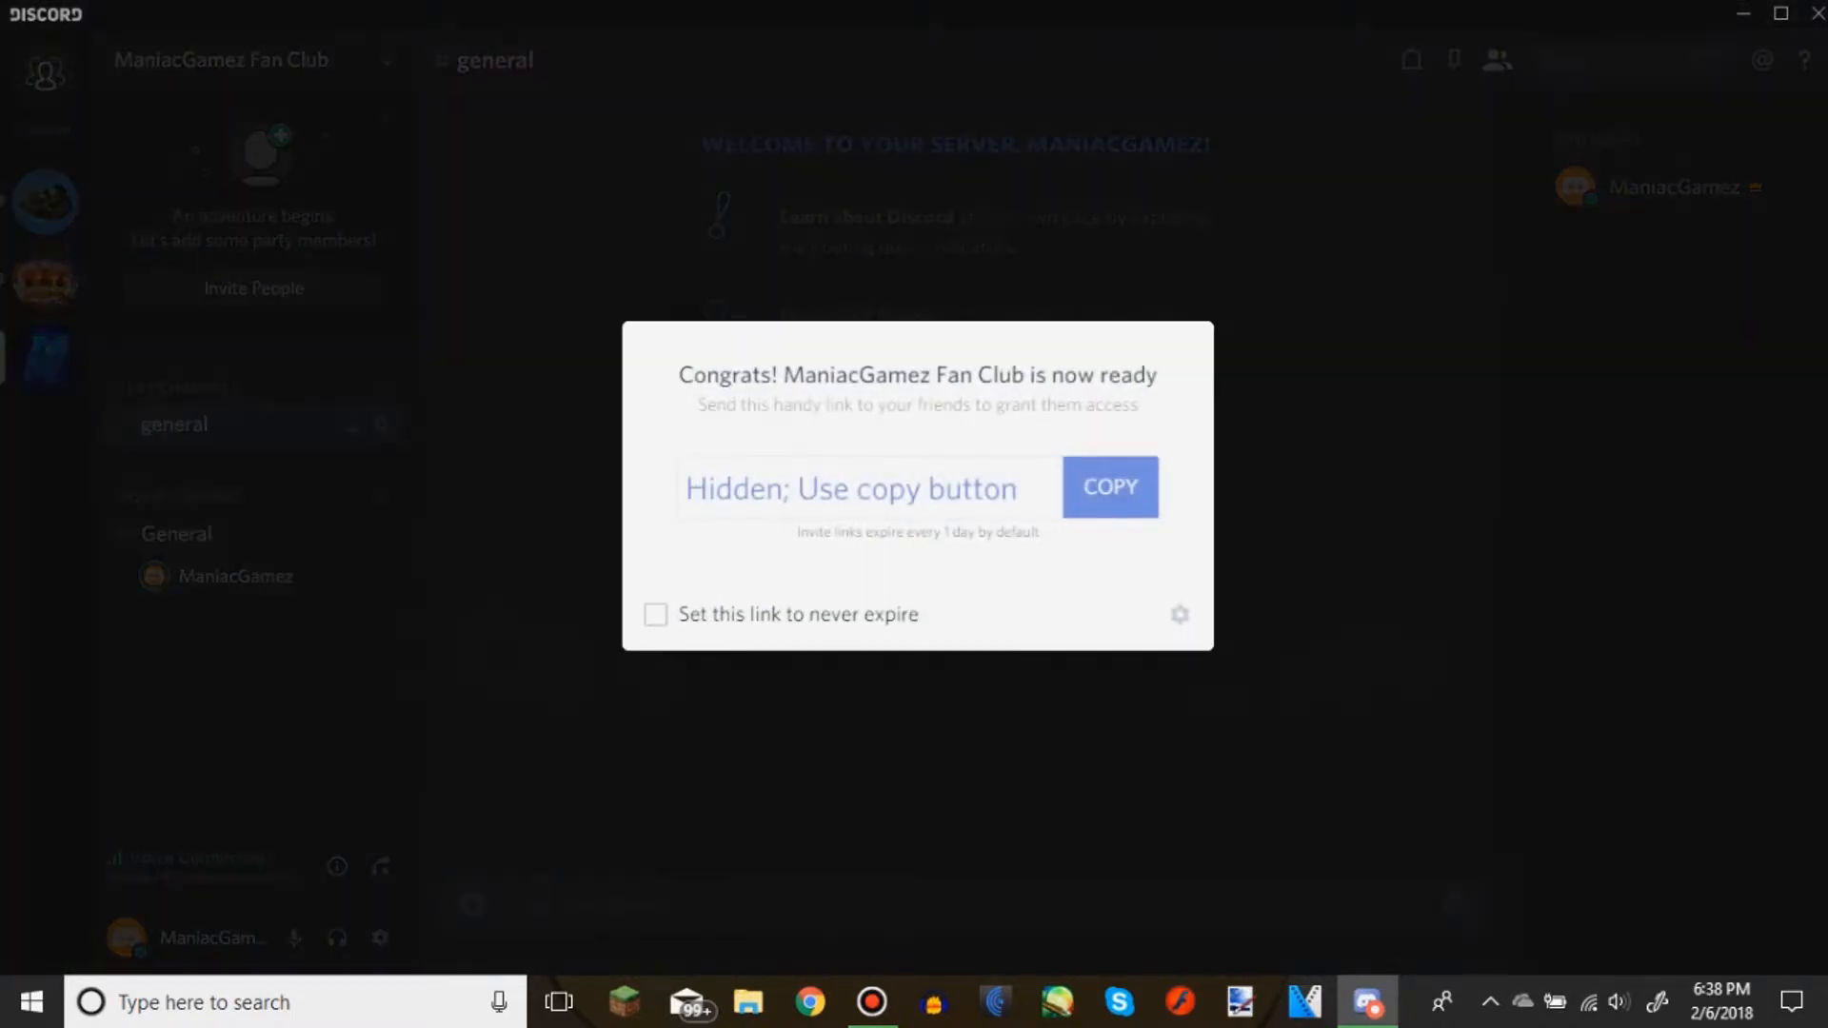
{"action": "left_click_drag", "start_coordinate": [1020, 489], "coordinate": [686, 488]}
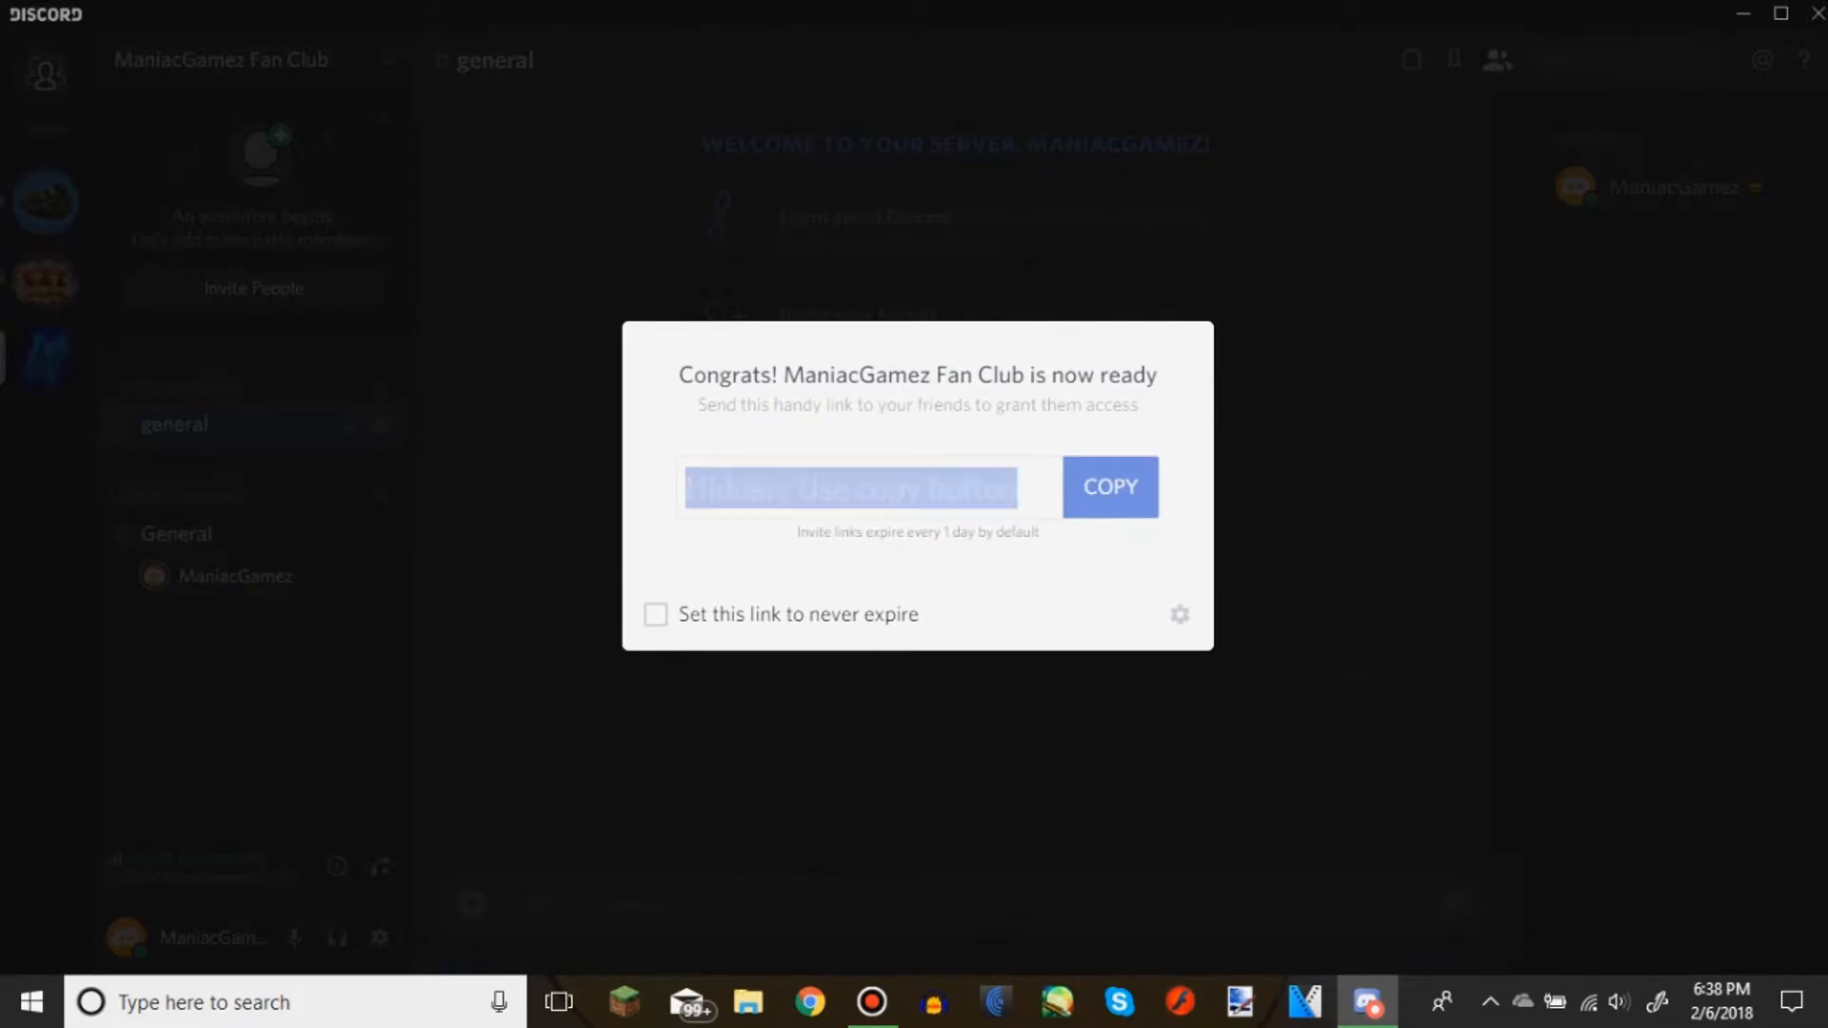
{"action": "key", "text": "Escape"}
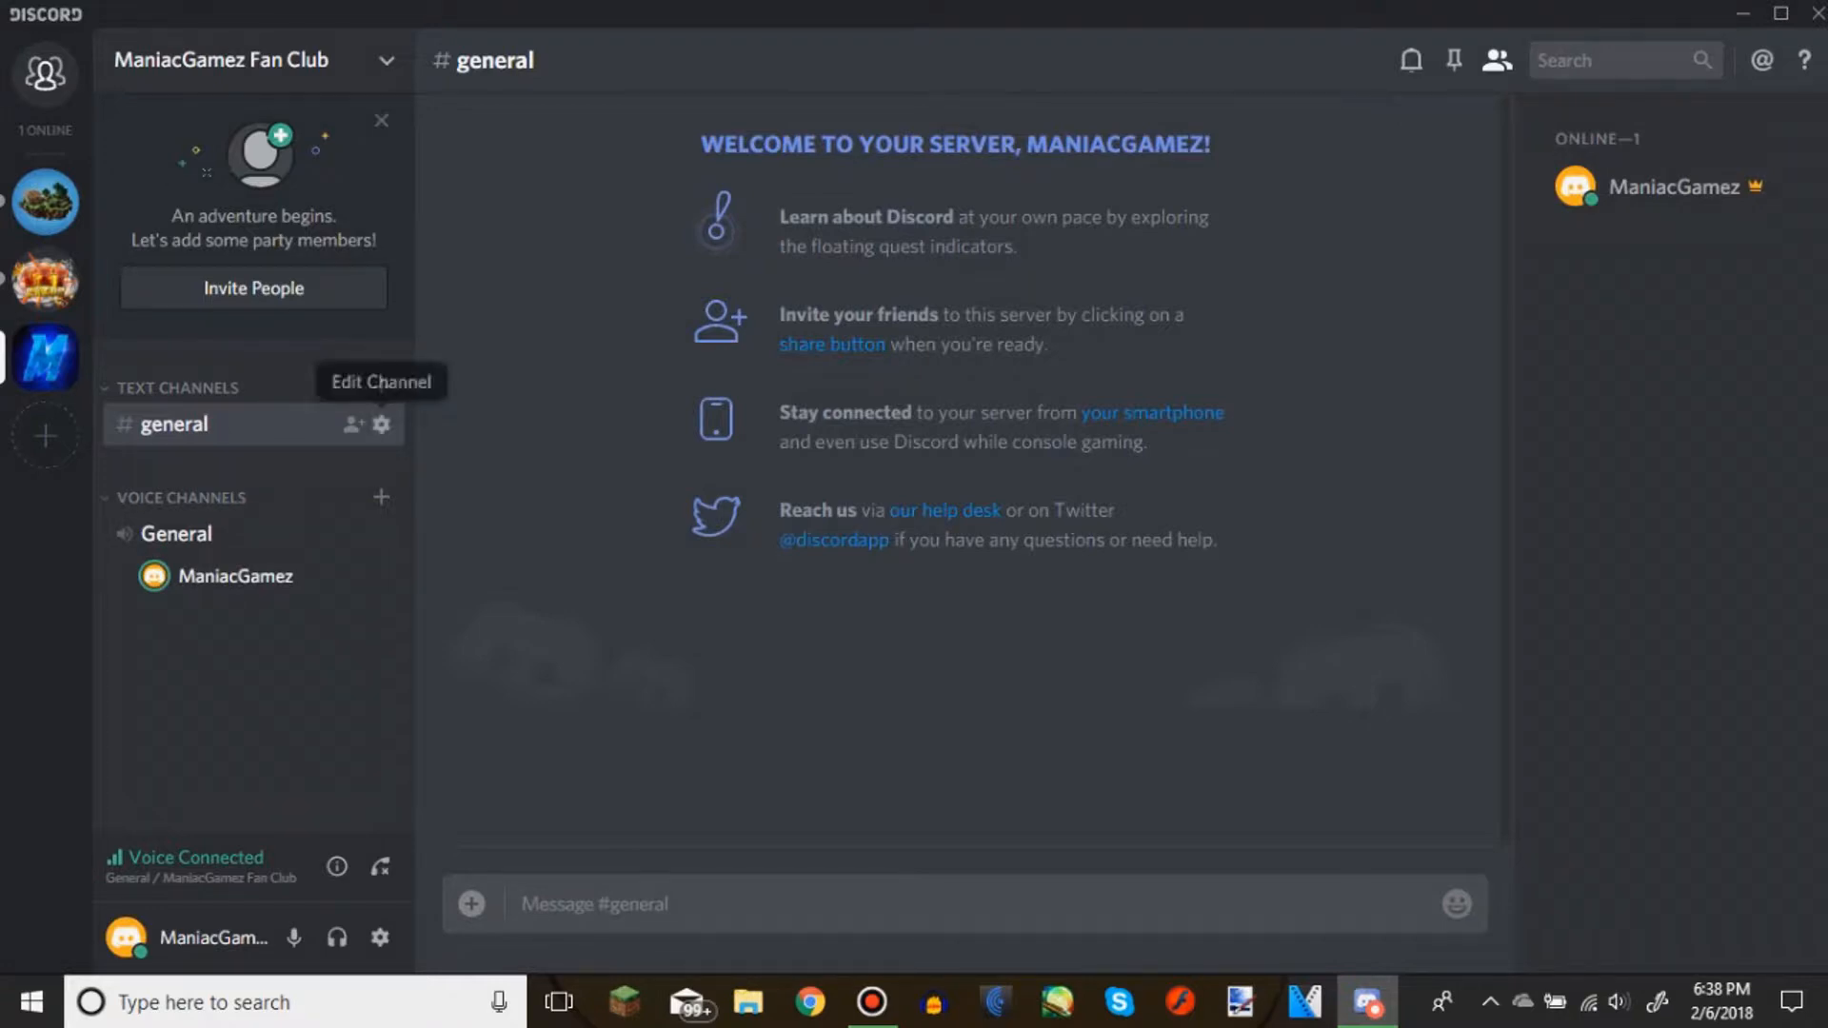
Change the name of the general text channel to "Main" in its channel settings
{"action": "left_click", "coordinate": [381, 423]}
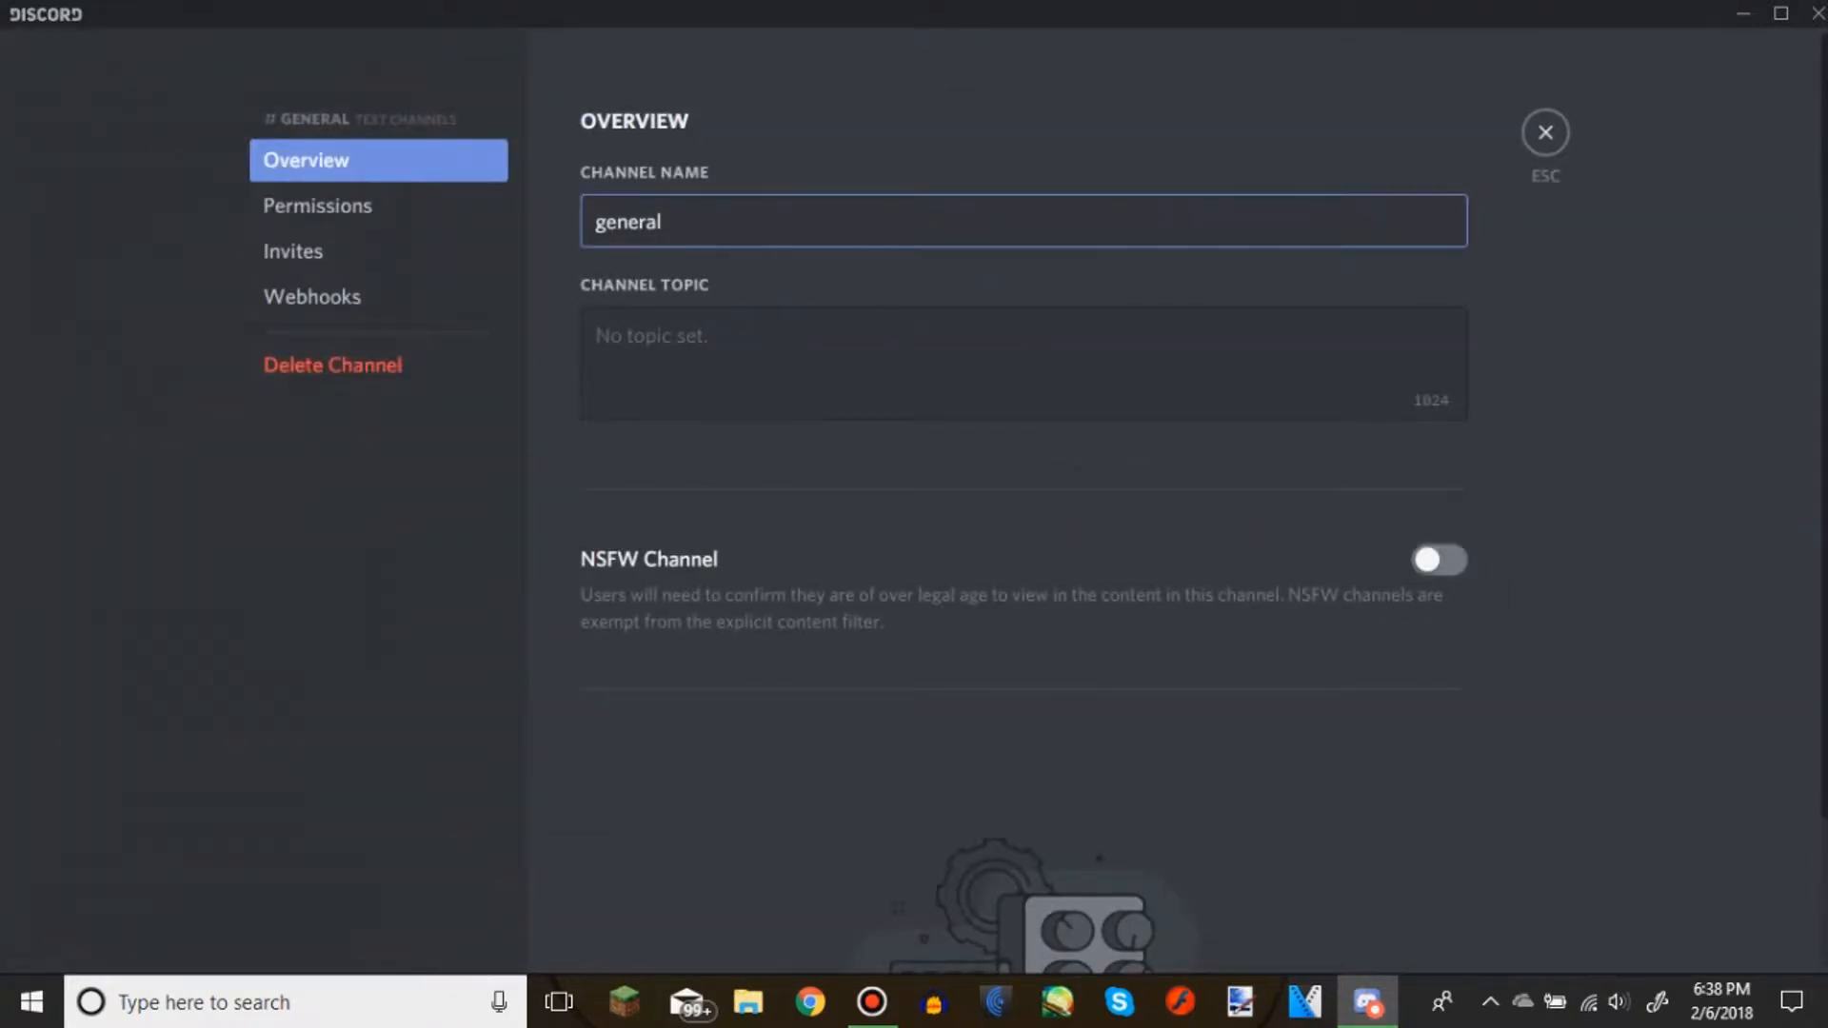
{"action": "key", "text": "ctrl+a"}
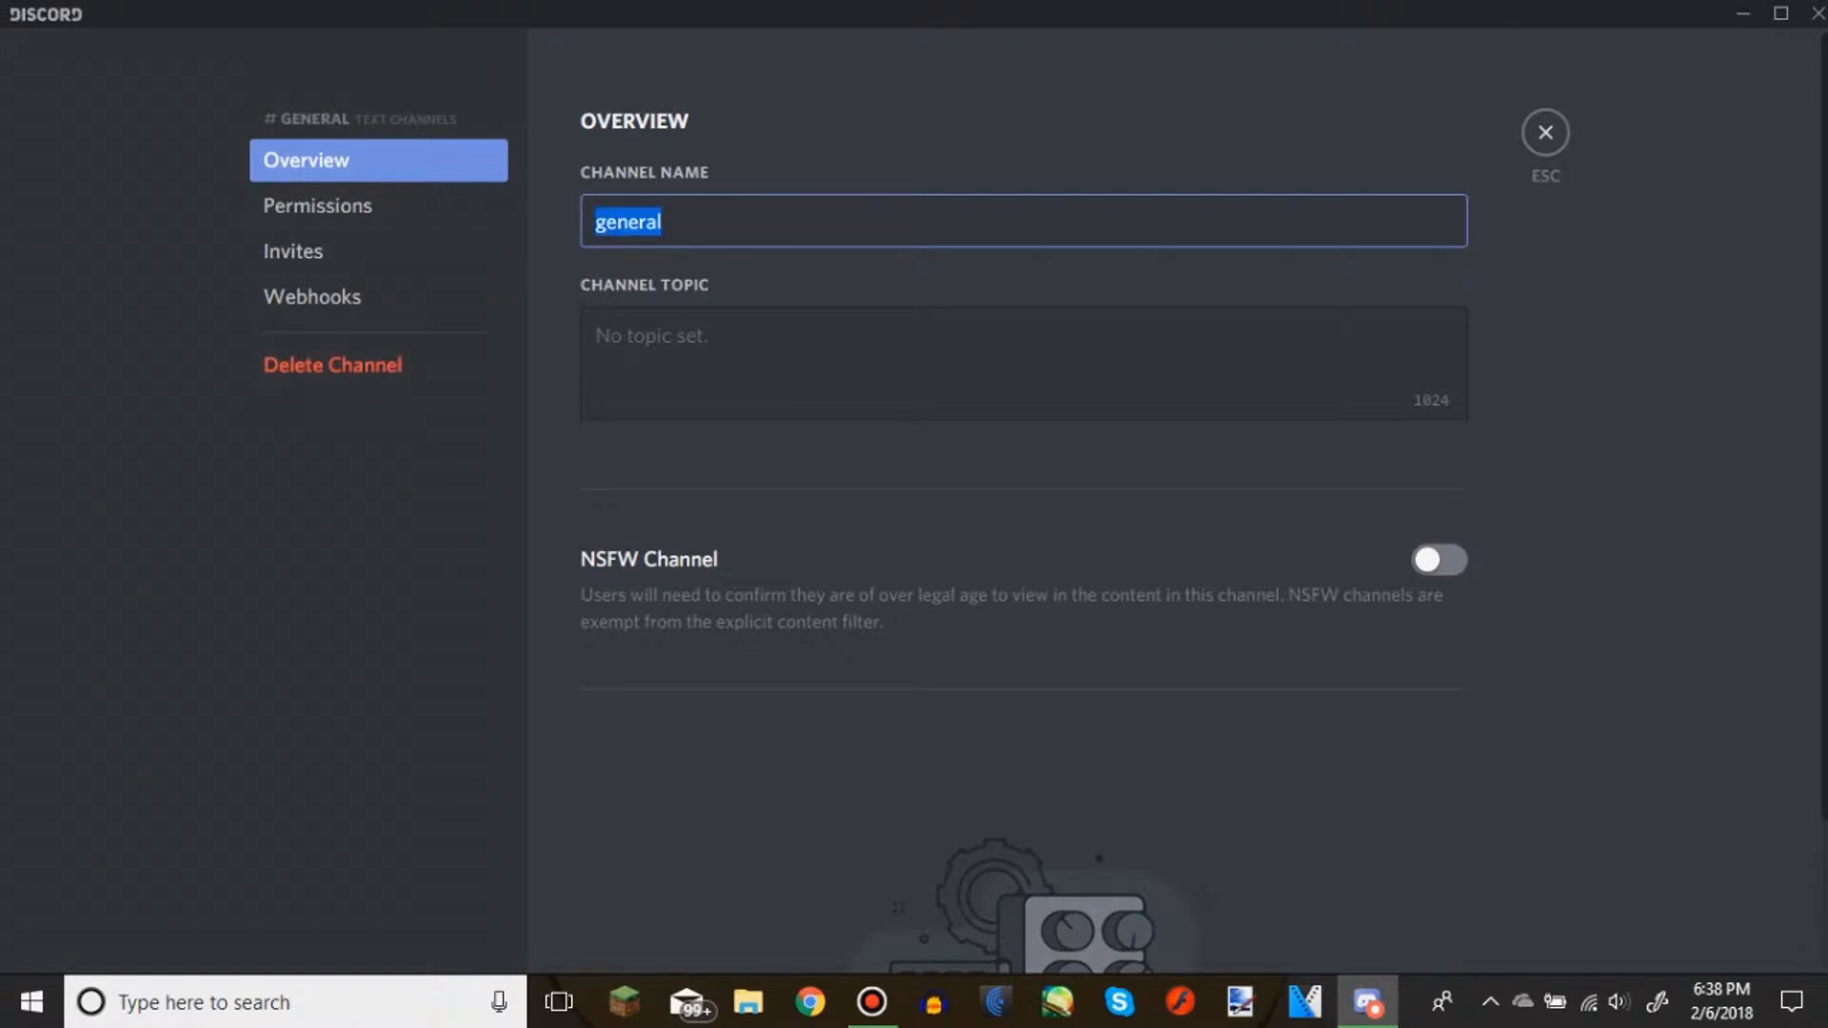
{"action": "key", "text": "BackSpace"}
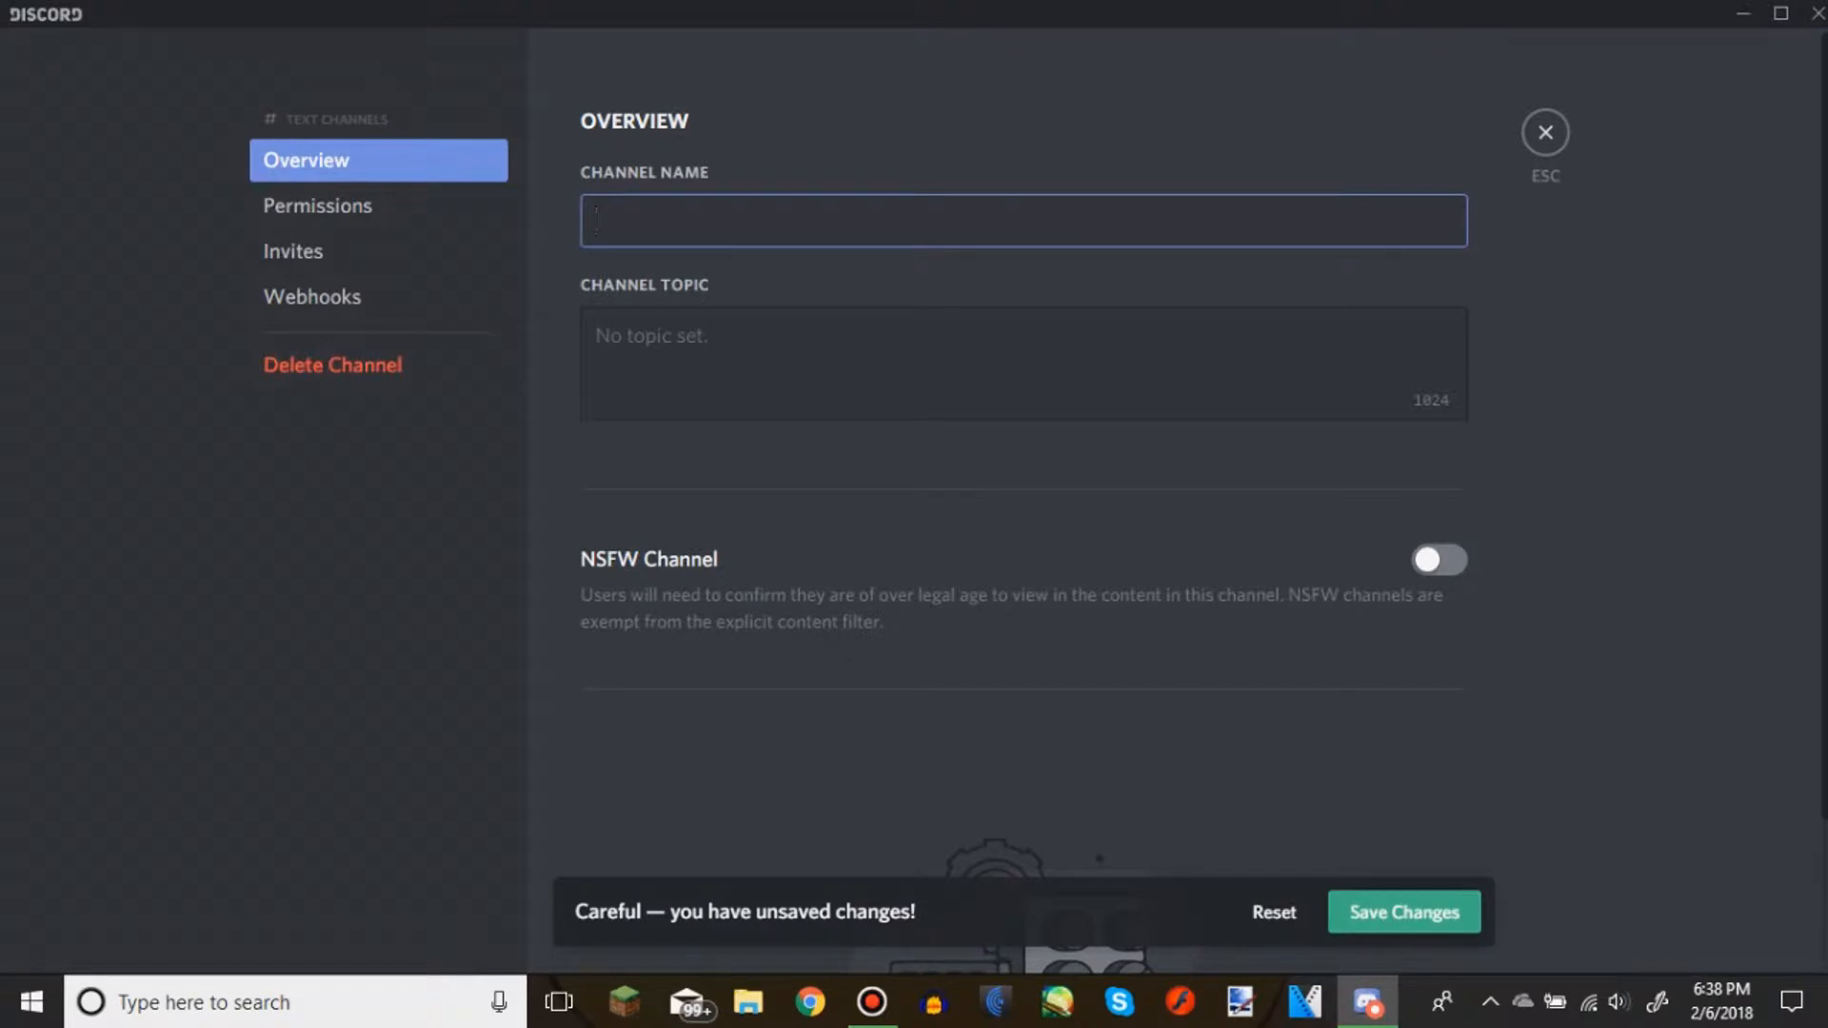
{"action": "type", "text": "Main"}
Set the text channel's topic to "Main Channel", save the changes and leave the channel settings
{"action": "key", "text": "Tab"}
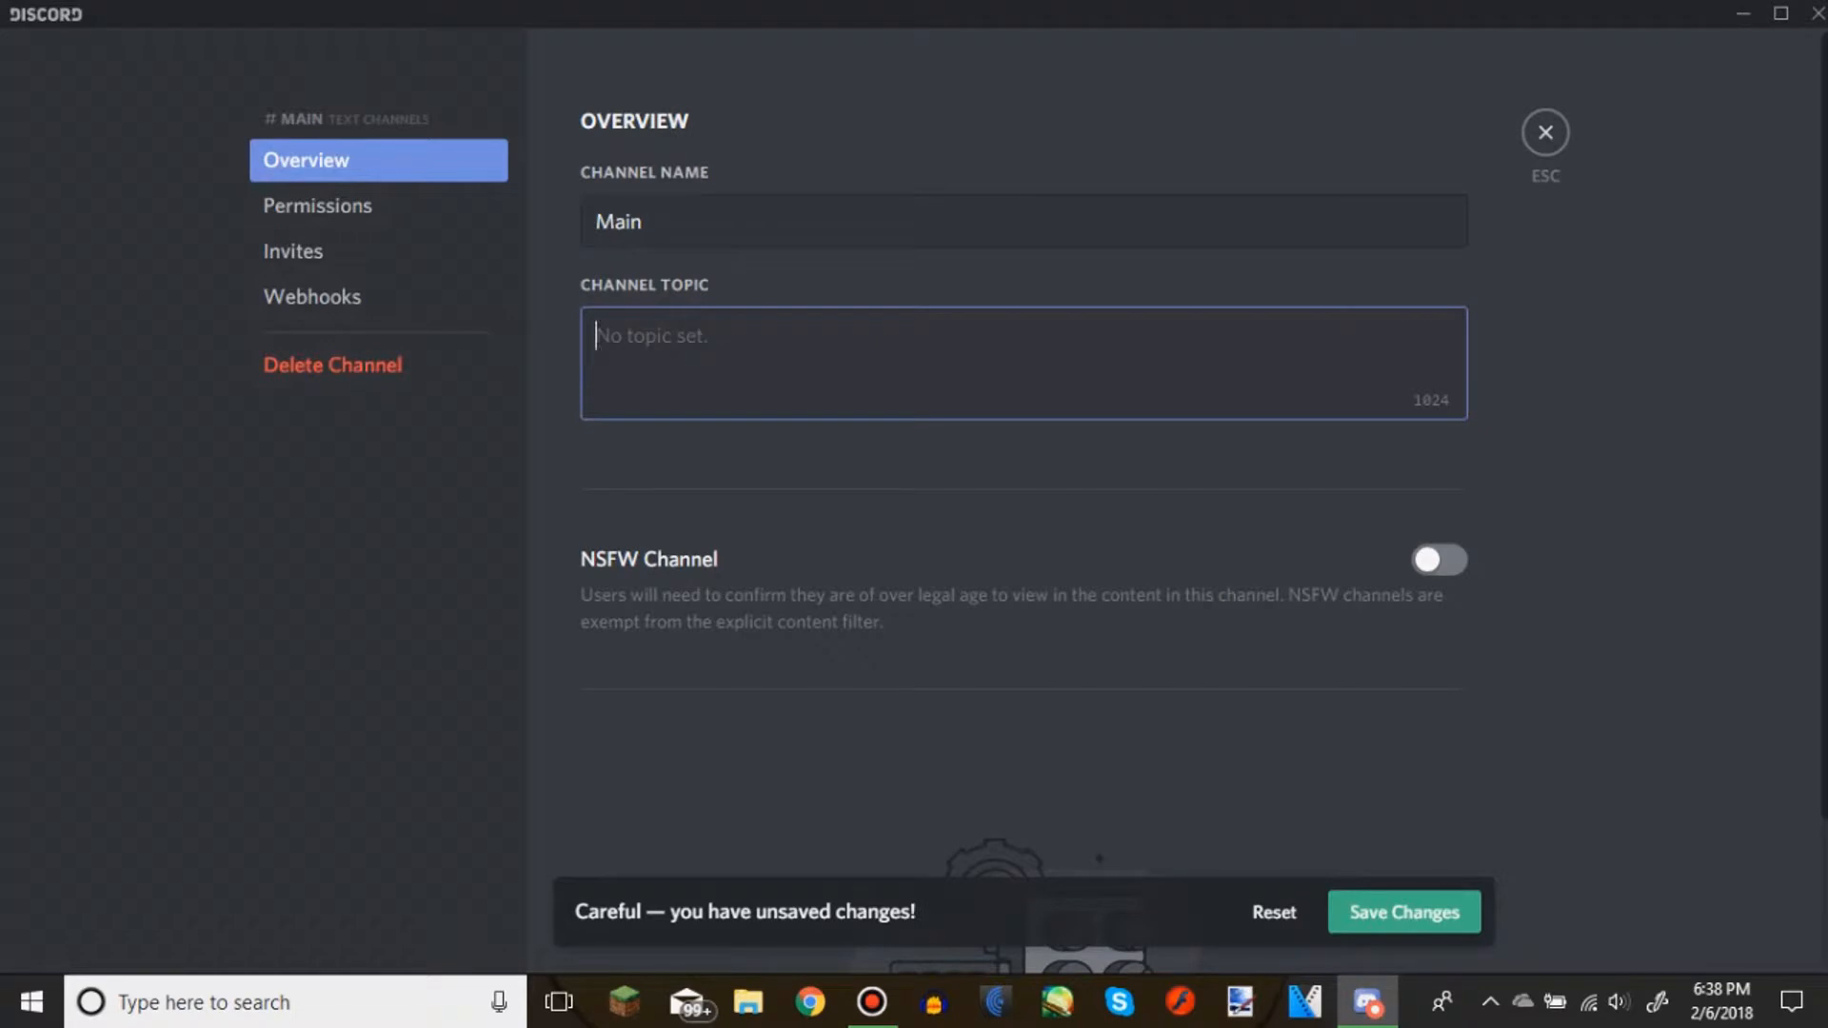
{"action": "type", "text": "Main Channel"}
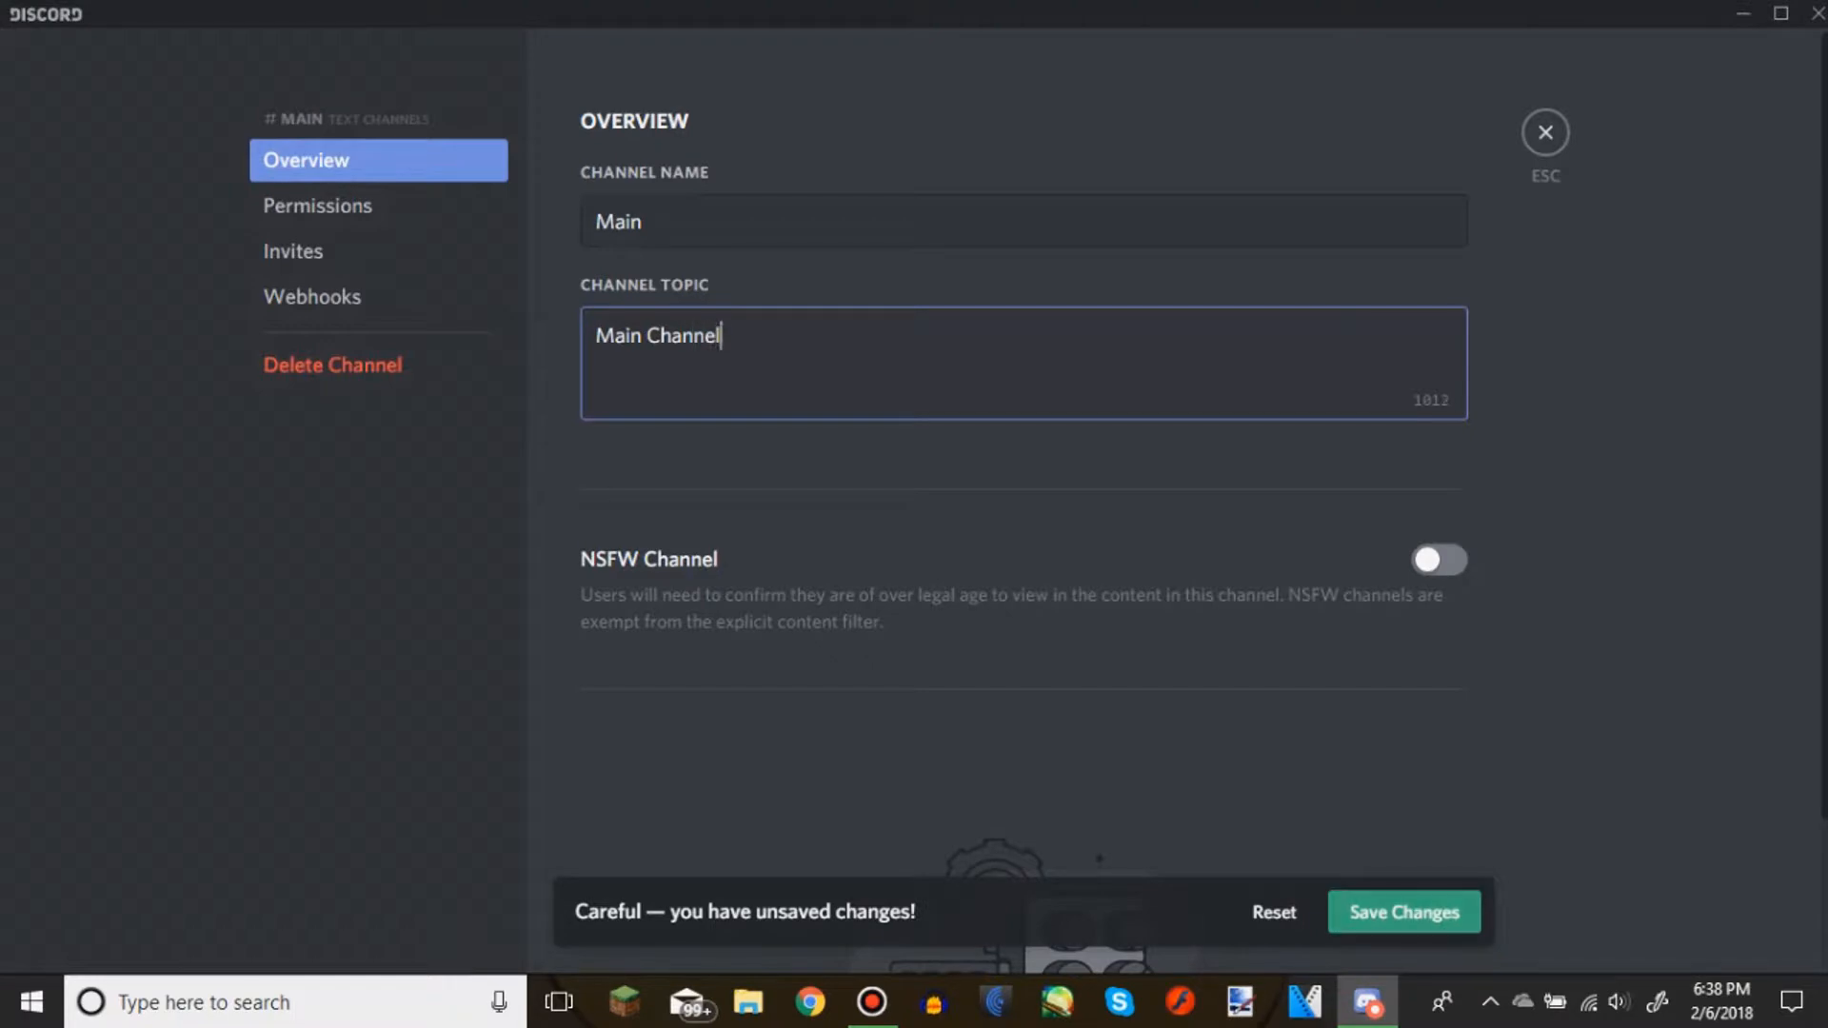
{"action": "left_click", "coordinate": [1405, 913]}
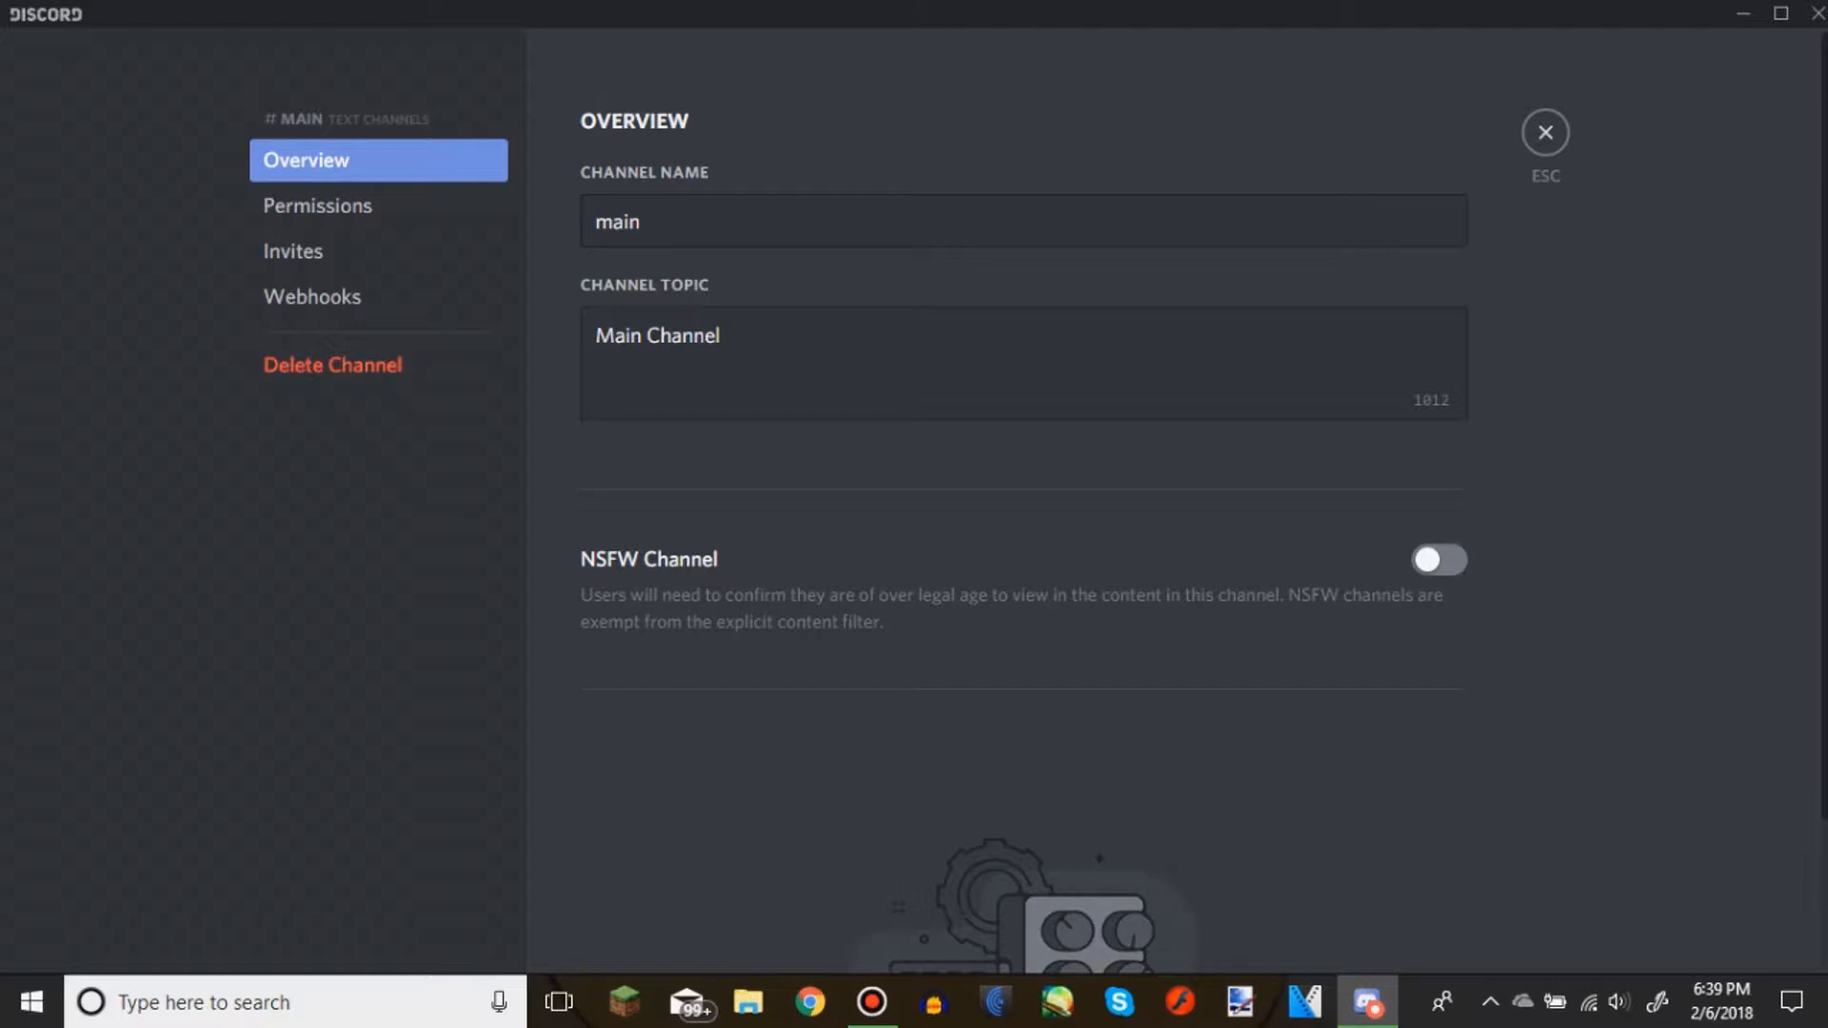
{"action": "left_click", "coordinate": [1546, 132]}
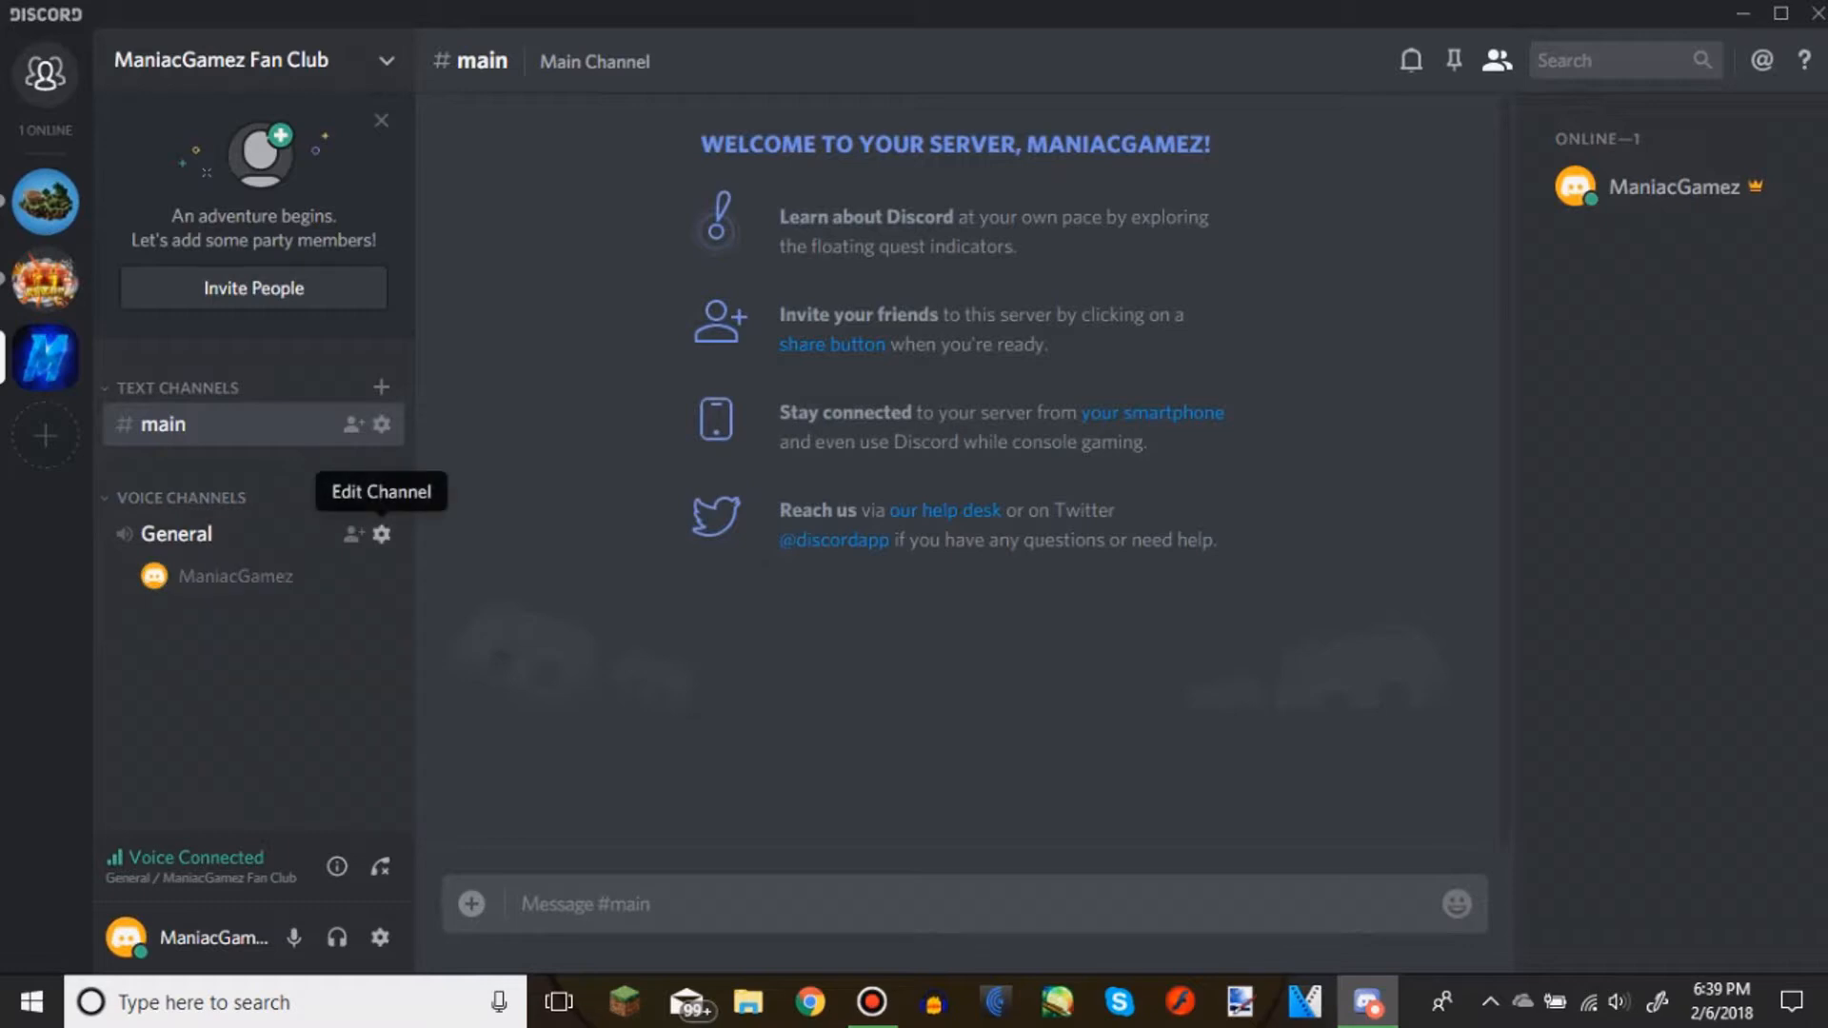
Open the General voice channel's settings and change its channel name to "Main"
{"action": "left_click", "coordinate": [381, 533]}
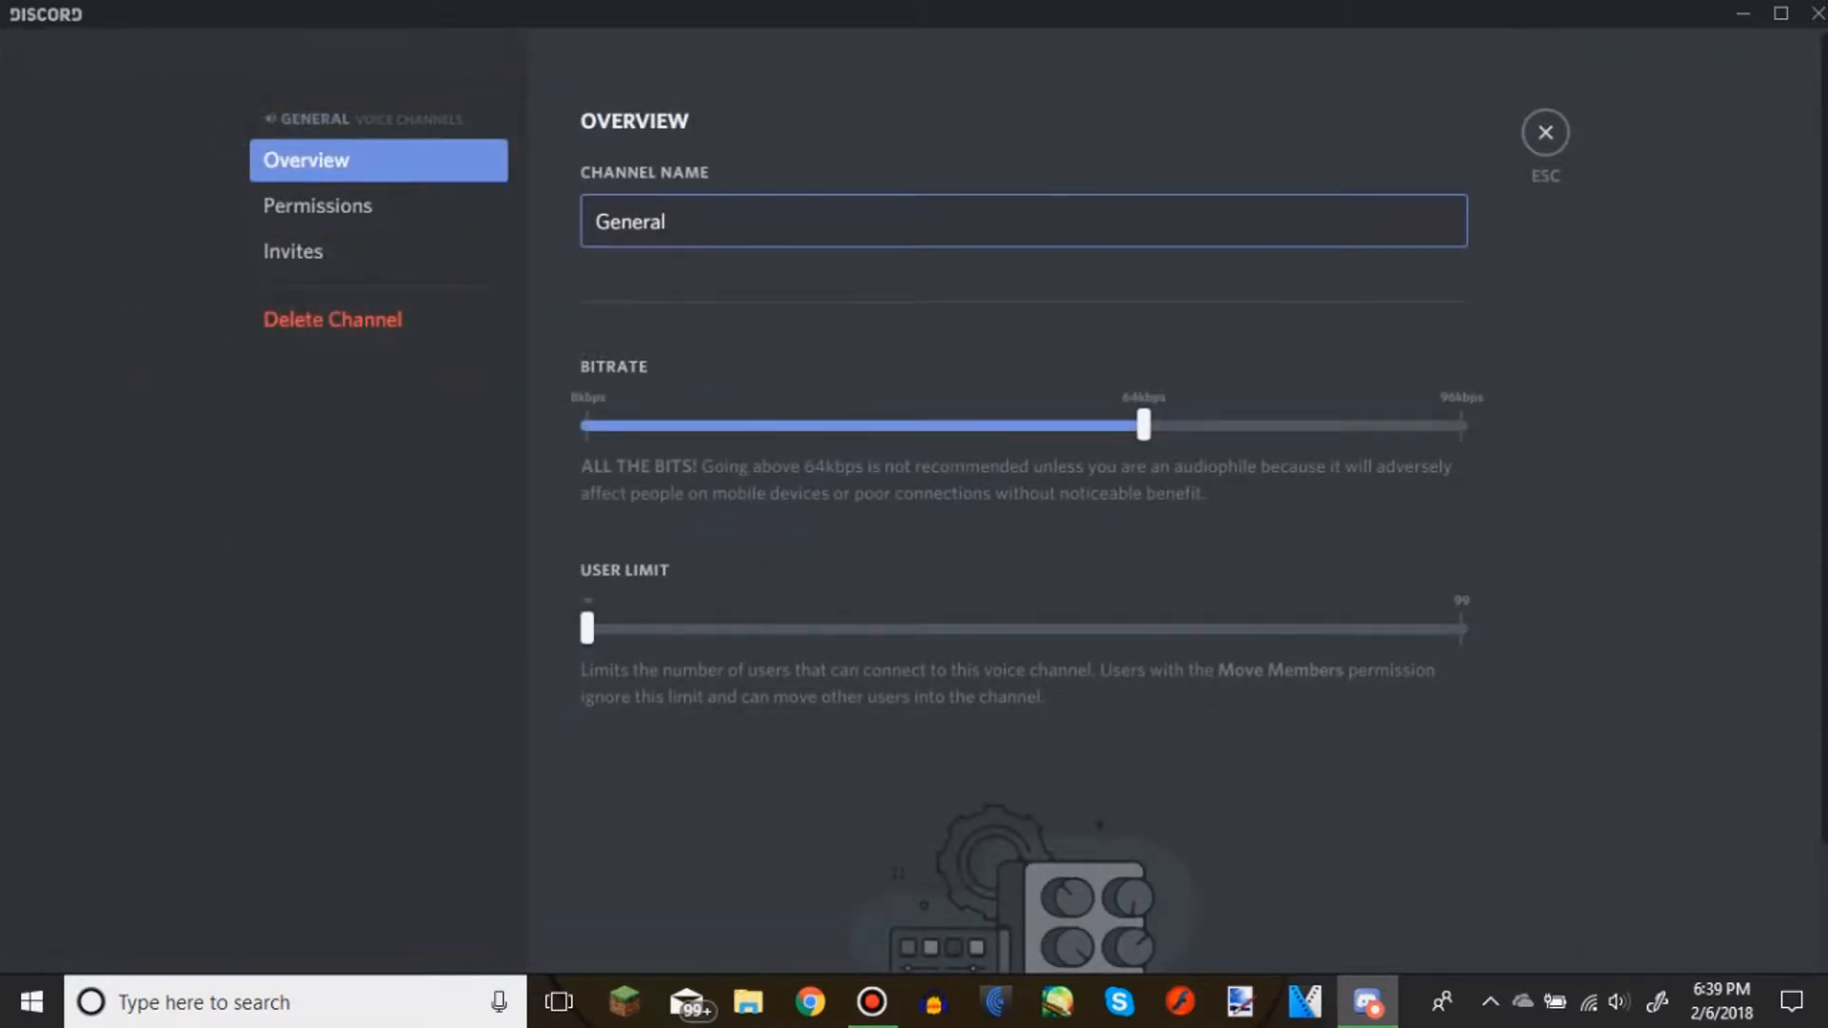
{"action": "key", "text": "ctrl+a"}
{"action": "type", "text": "m"}
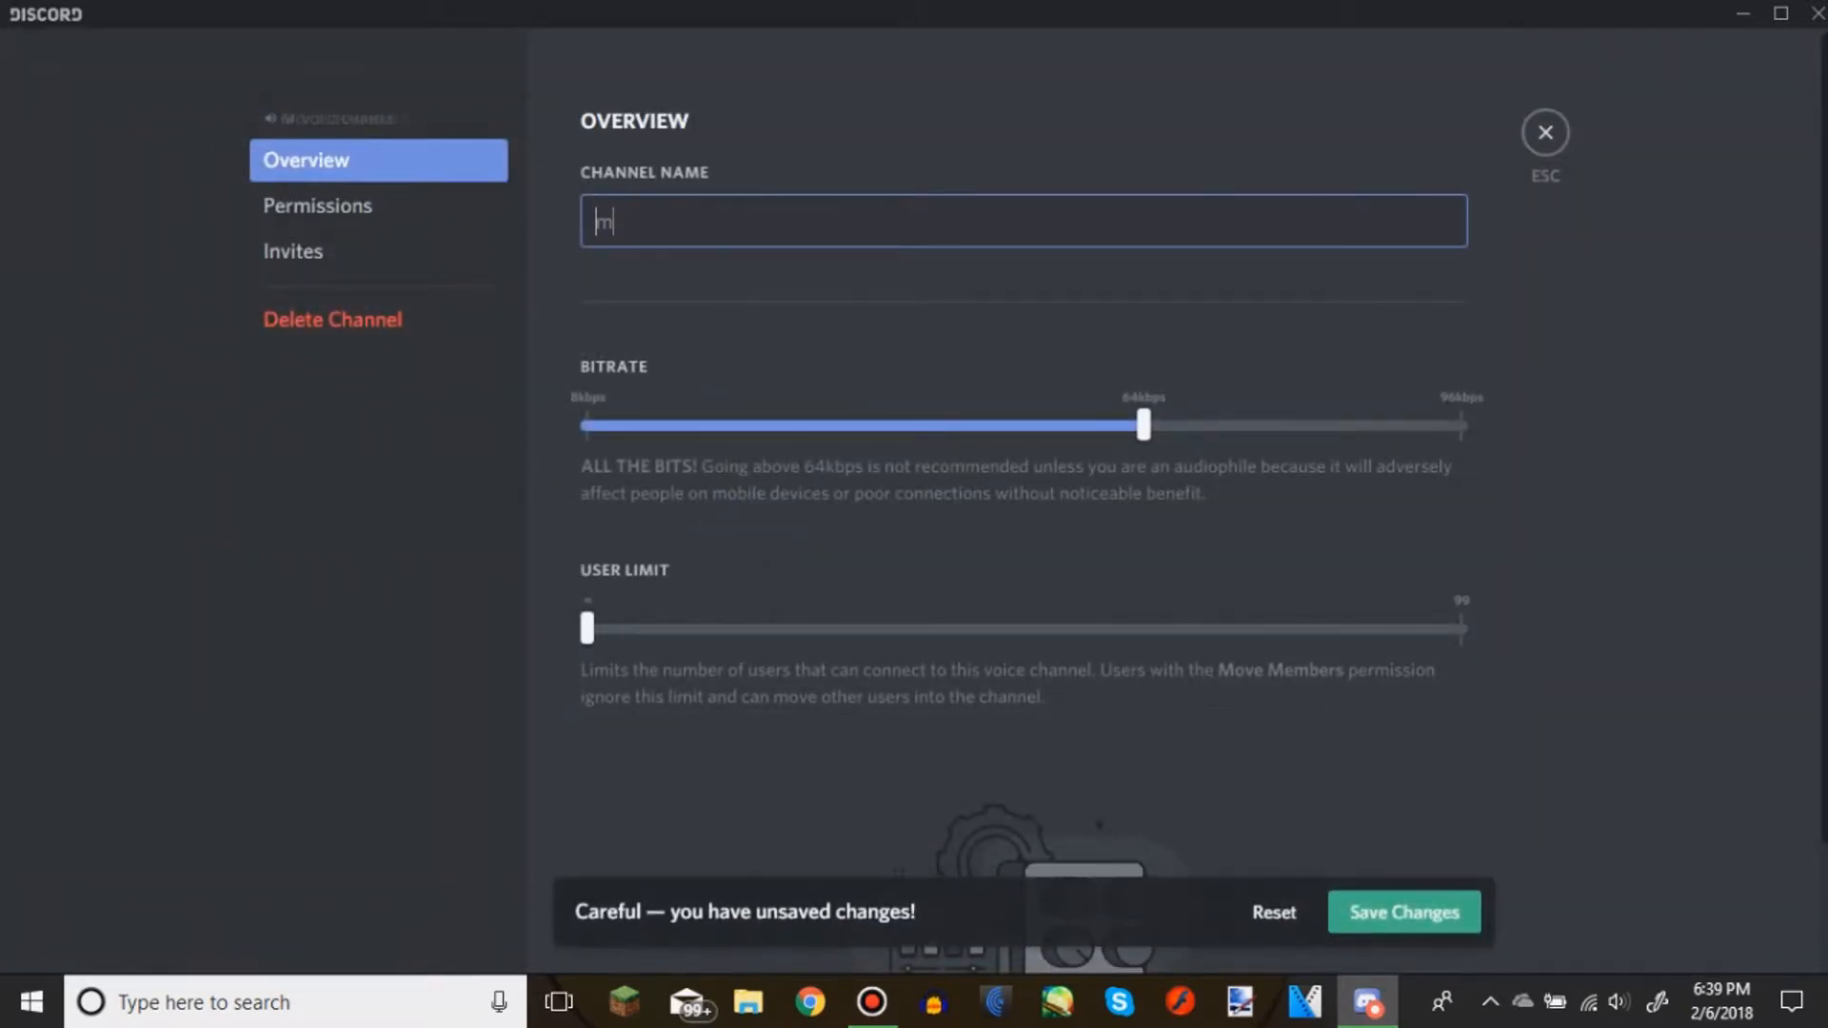
{"action": "key", "text": "BackSpace"}
{"action": "type", "text": "Main"}
{"action": "left_click", "coordinate": [1404, 912]}
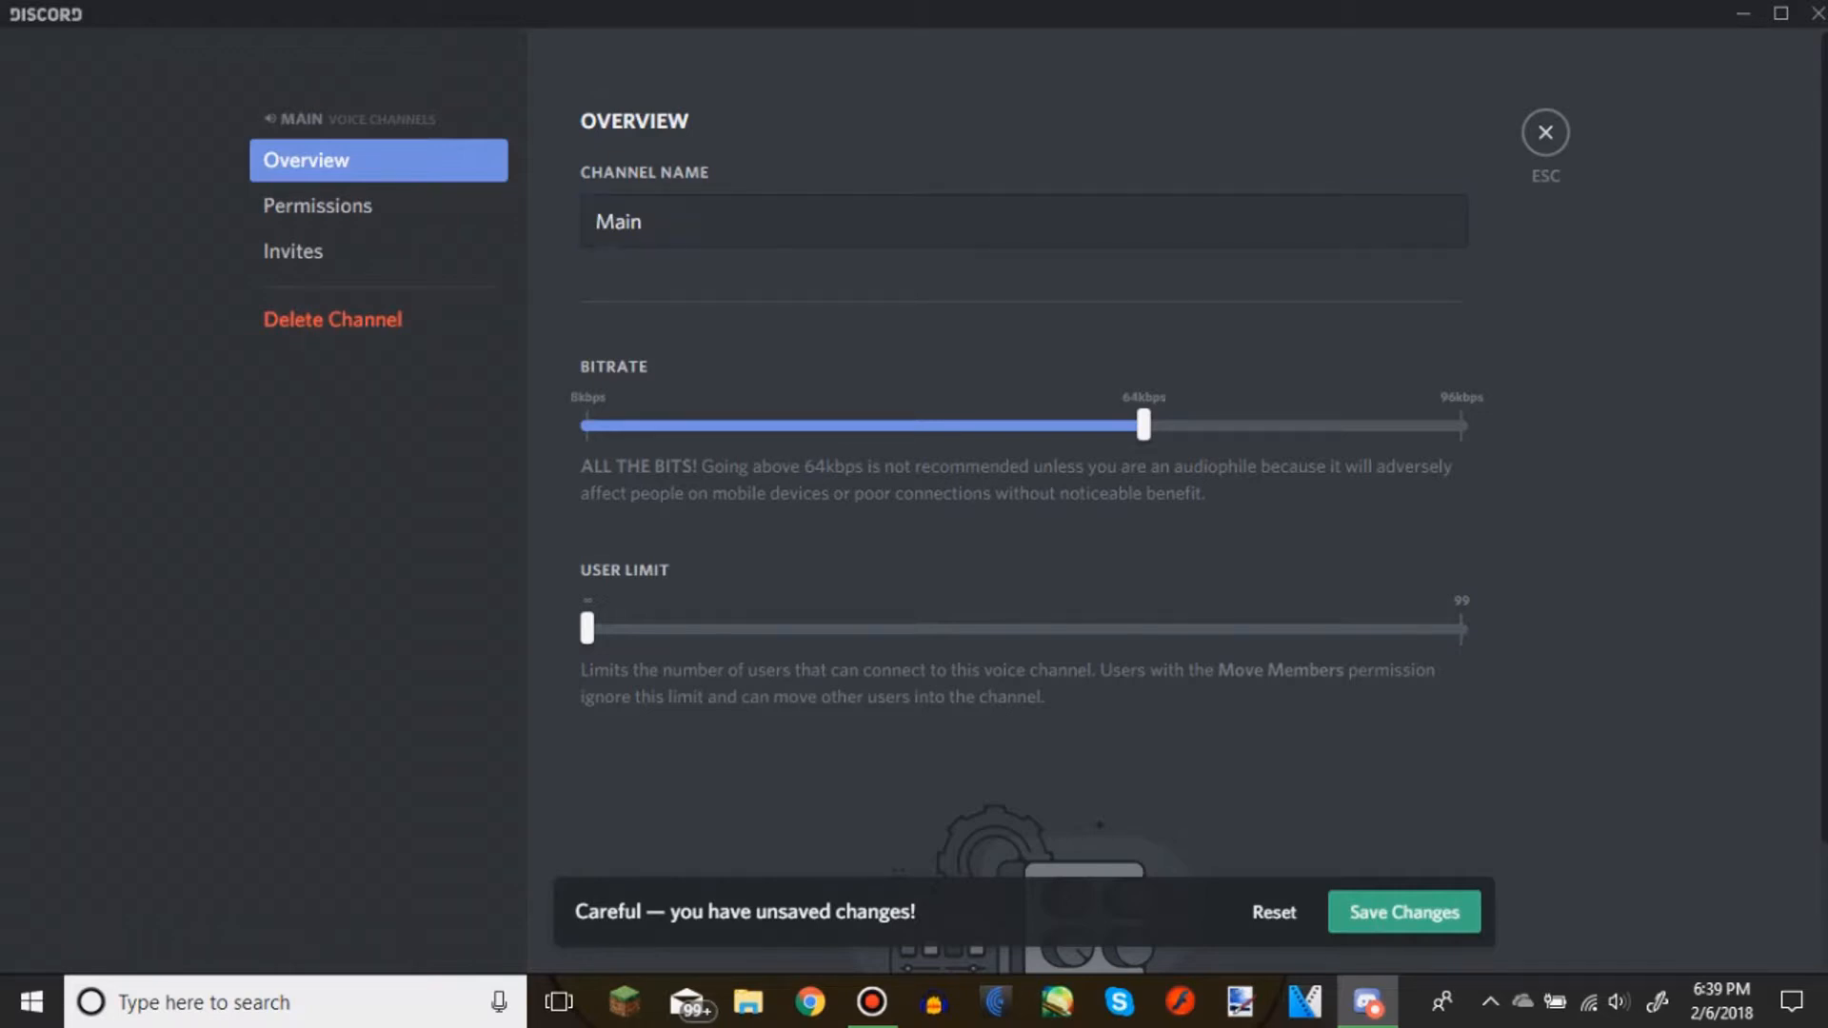
Replace the voice channel's name with "Chat" in its settings
{"action": "left_click_drag", "start_coordinate": [663, 223], "coordinate": [476, 309]}
{"action": "key", "text": "BackSpace"}
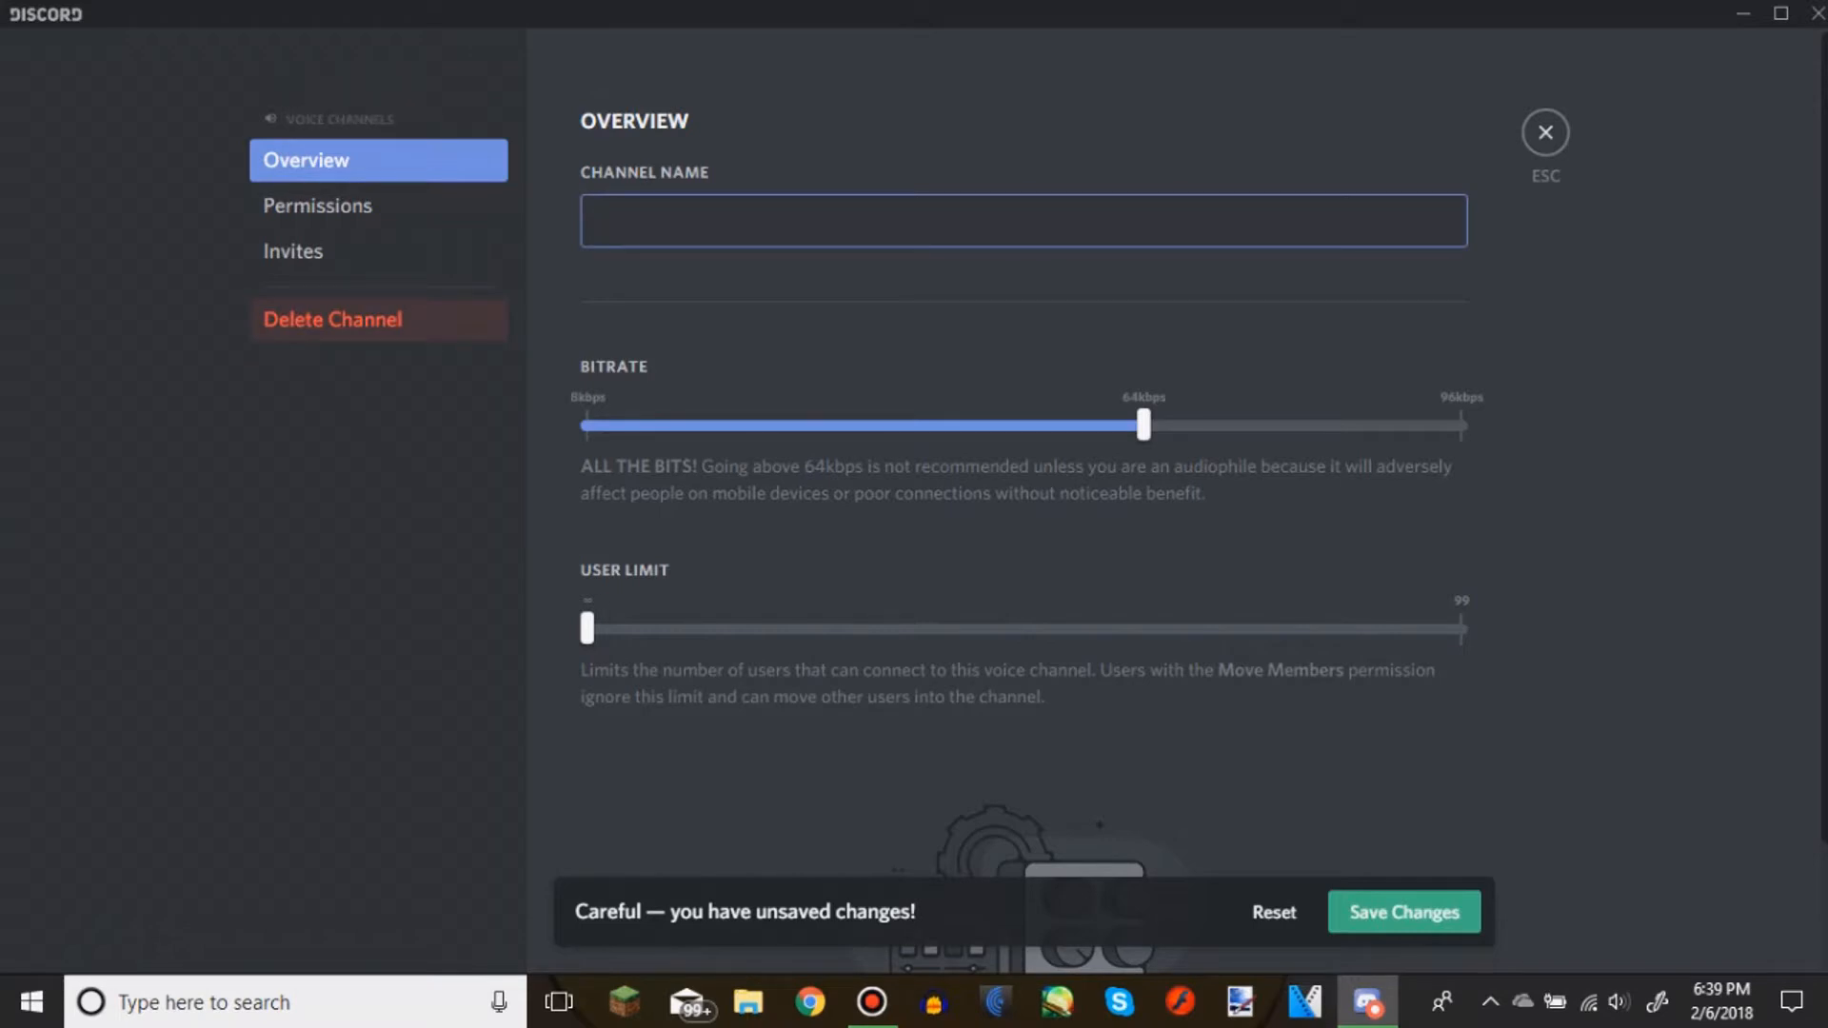
{"action": "type", "text": "Quest"}
{"action": "key", "text": "BackSpace"}
{"action": "key", "text": "BackSpace"}
{"action": "key", "text": "BackSpace"}
{"action": "key", "text": "BackSpace"}
{"action": "key", "text": "BackSpace"}
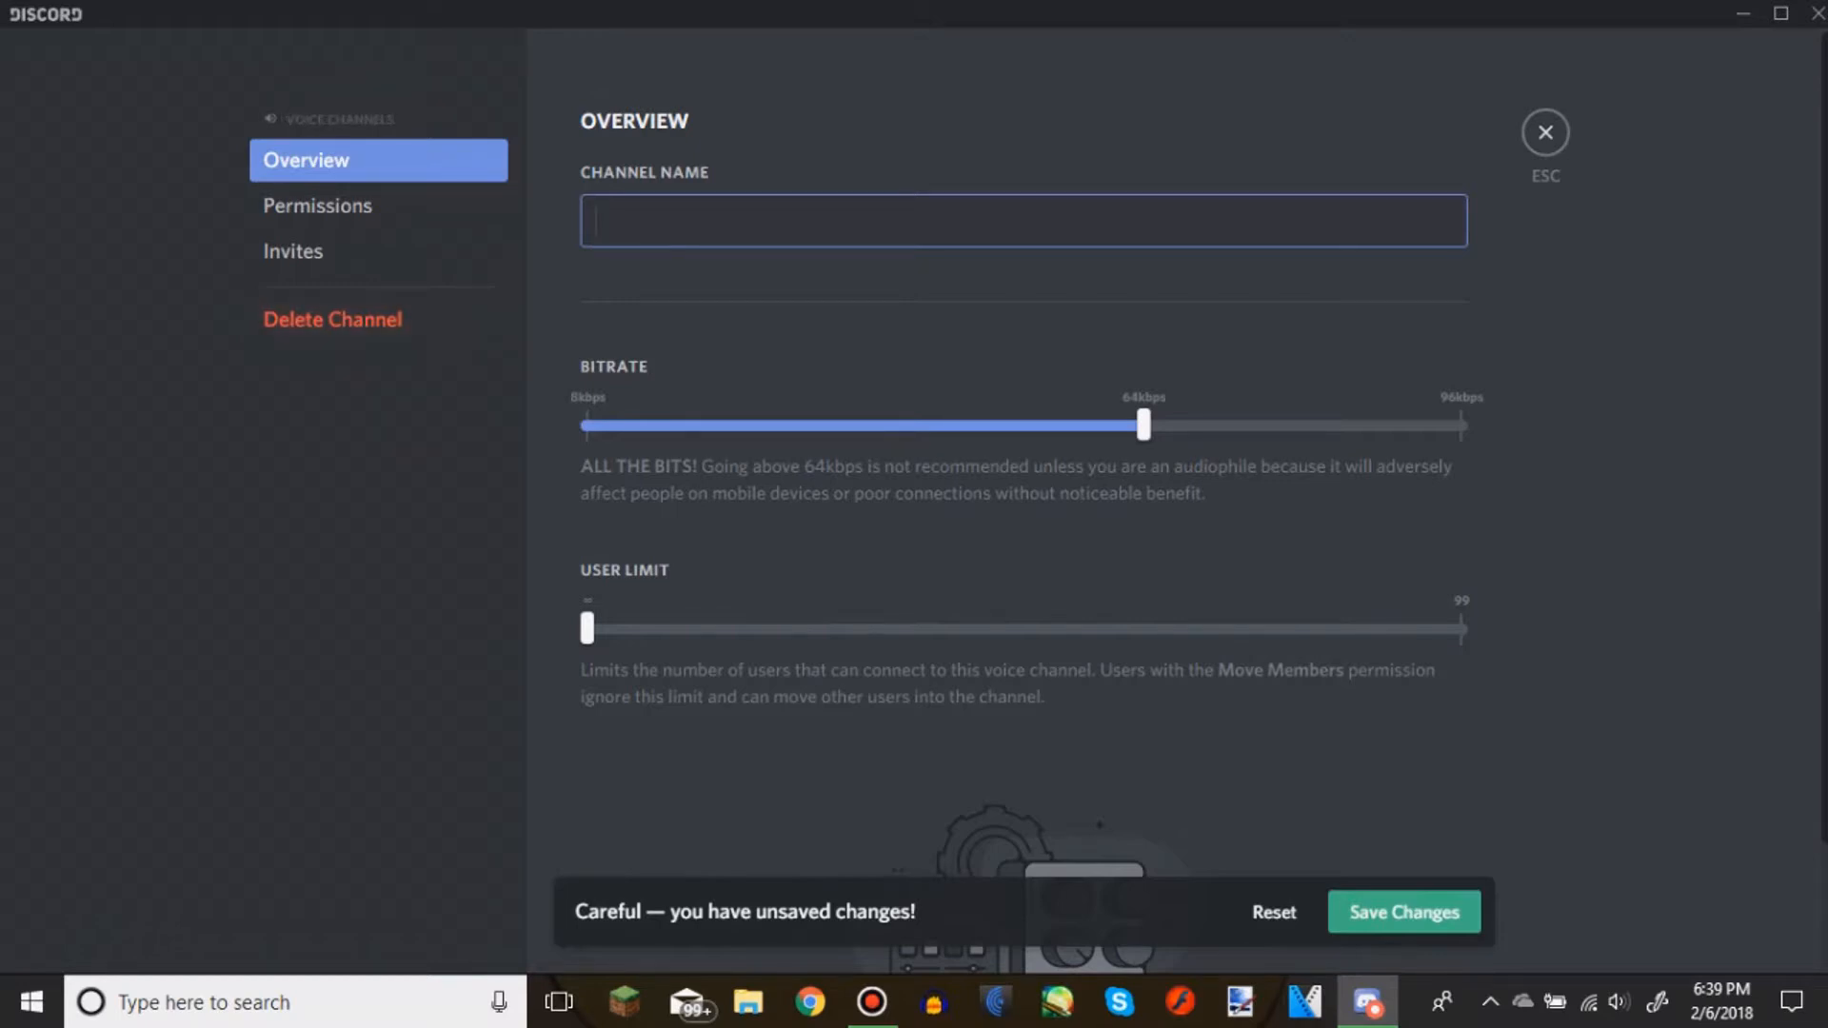
{"action": "type", "text": "Chat"}
{"action": "left_click", "coordinate": [1405, 912]}
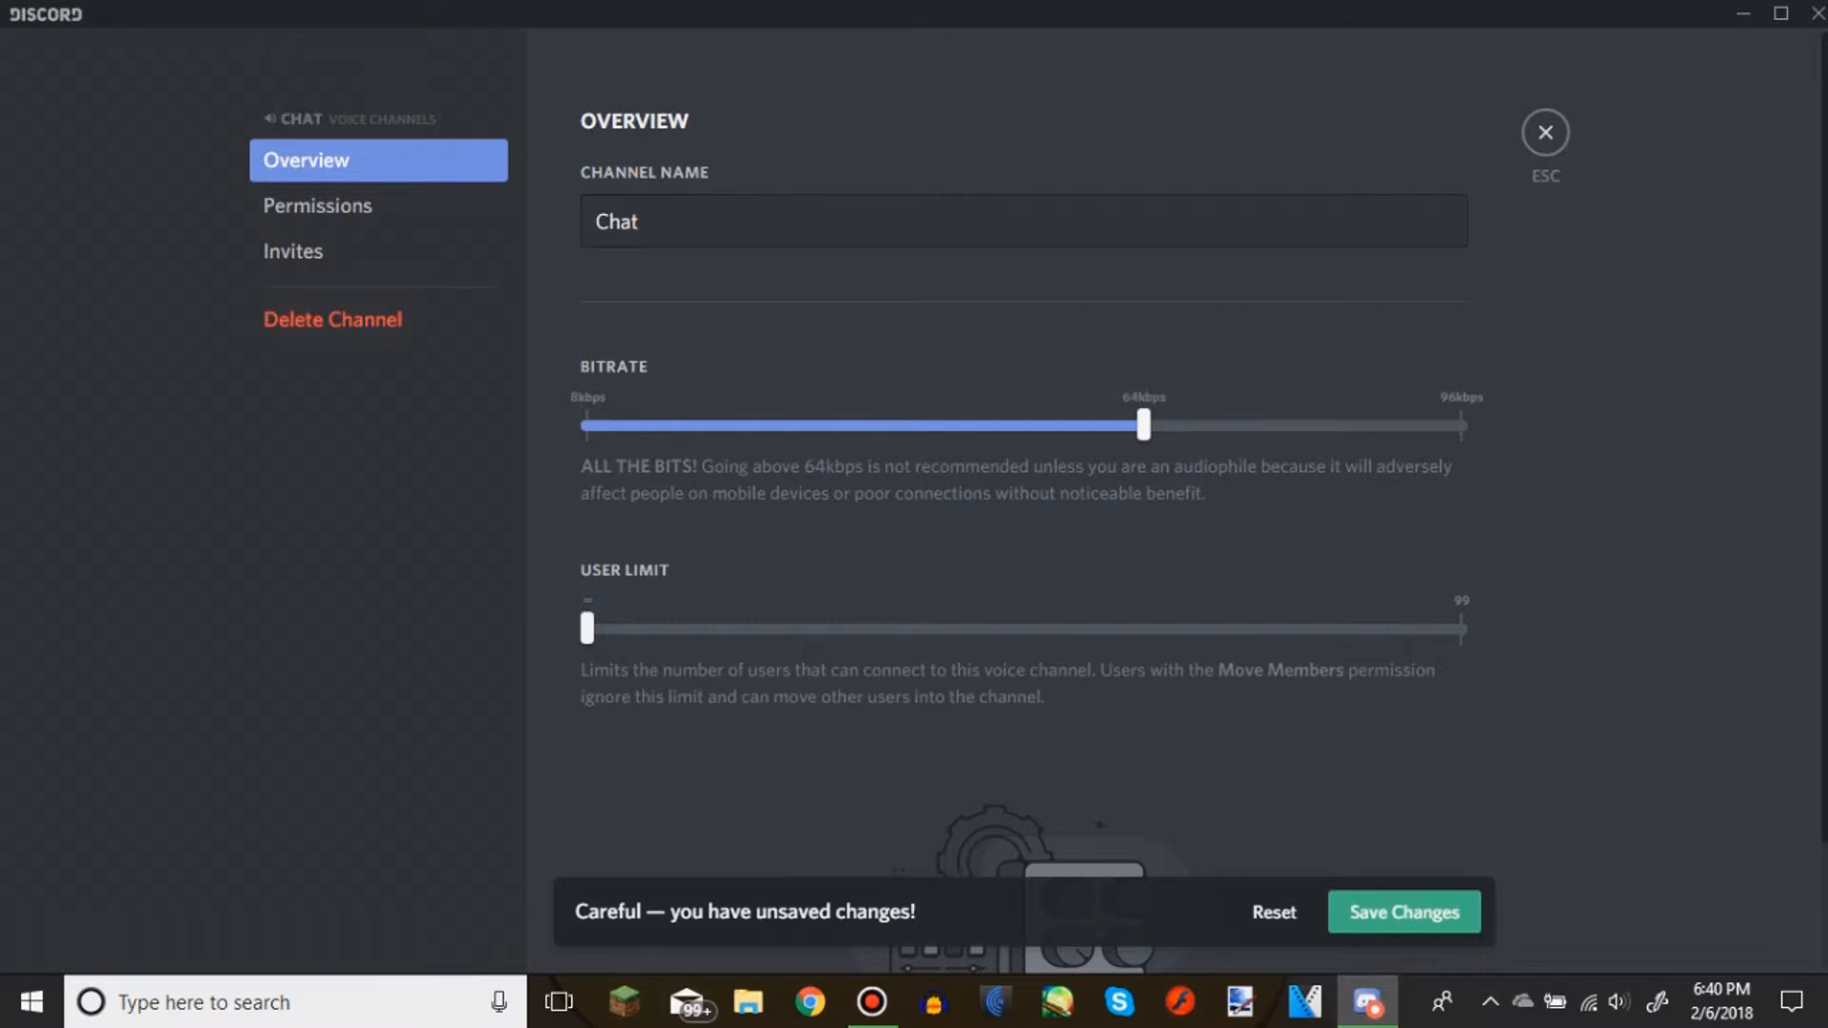
Set the Chat voice channel's user limit to 20, save the changes and leave the channel settings
{"action": "mouse_move", "coordinate": [1143, 425]}
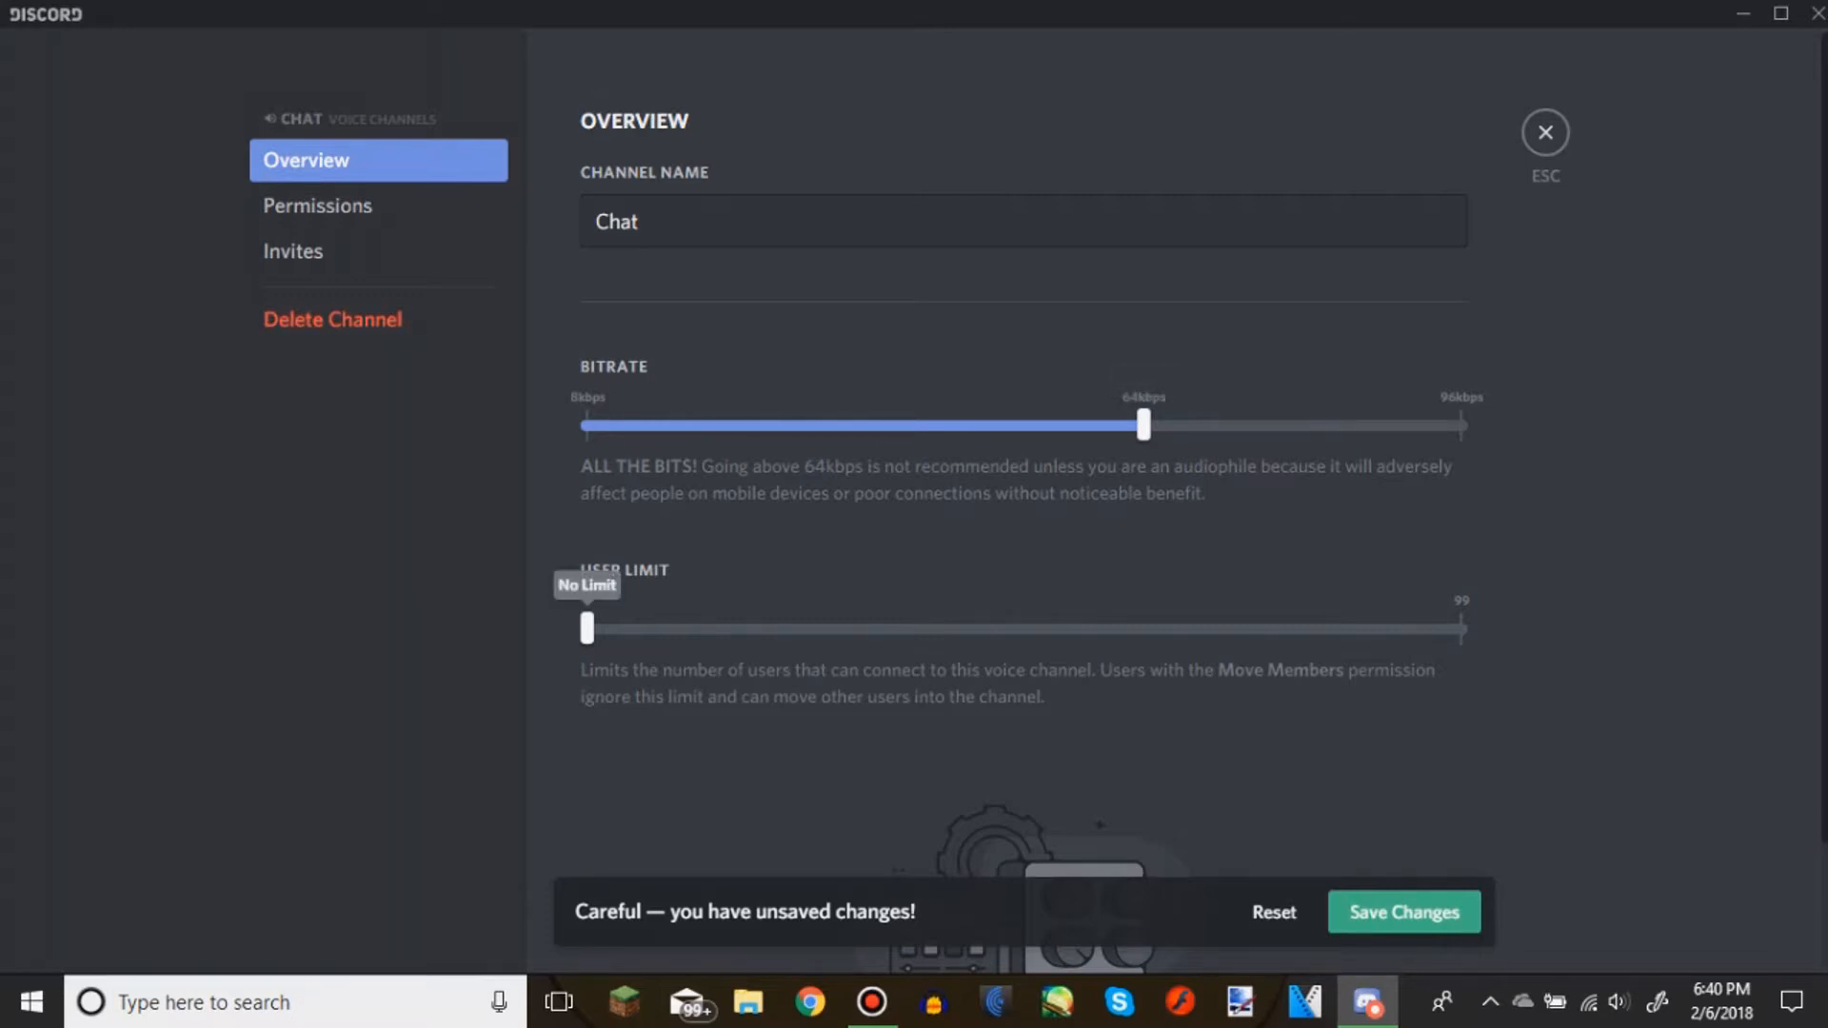
{"action": "left_click_drag", "start_coordinate": [586, 628], "coordinate": [763, 628]}
{"action": "mouse_move", "coordinate": [1367, 1002]}
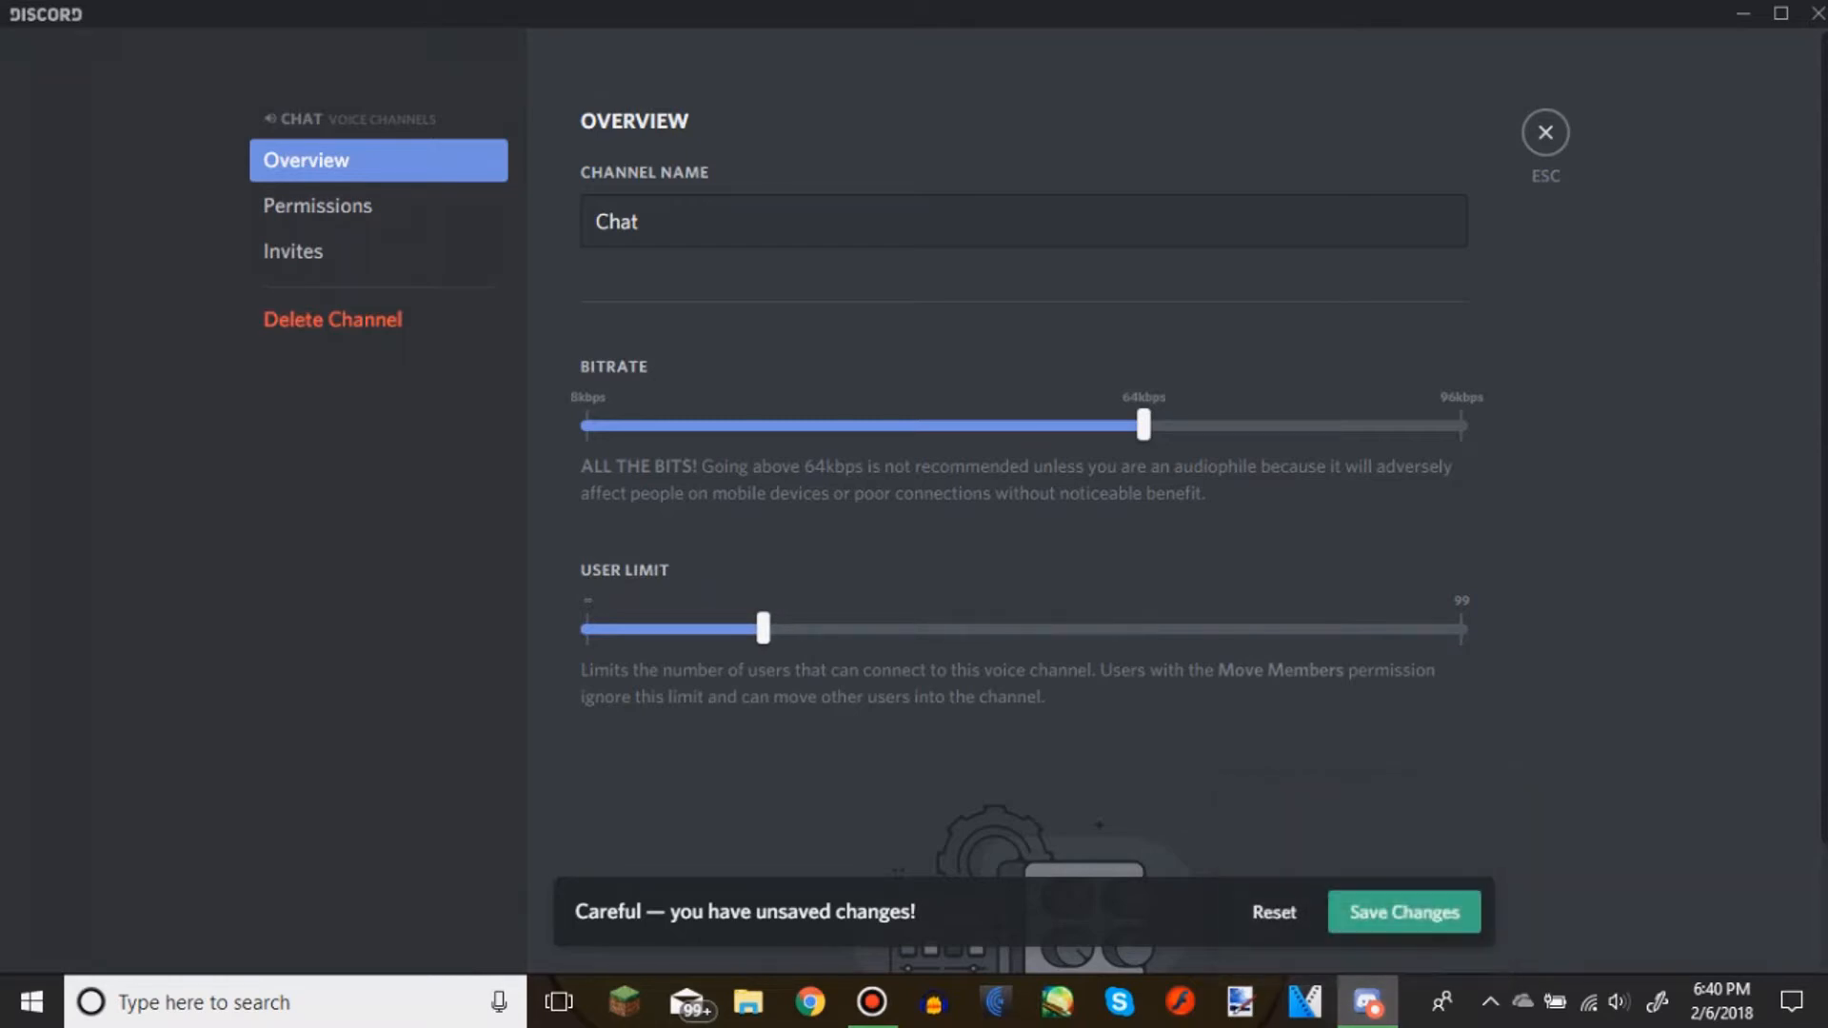
{"action": "left_click", "coordinate": [1405, 896]}
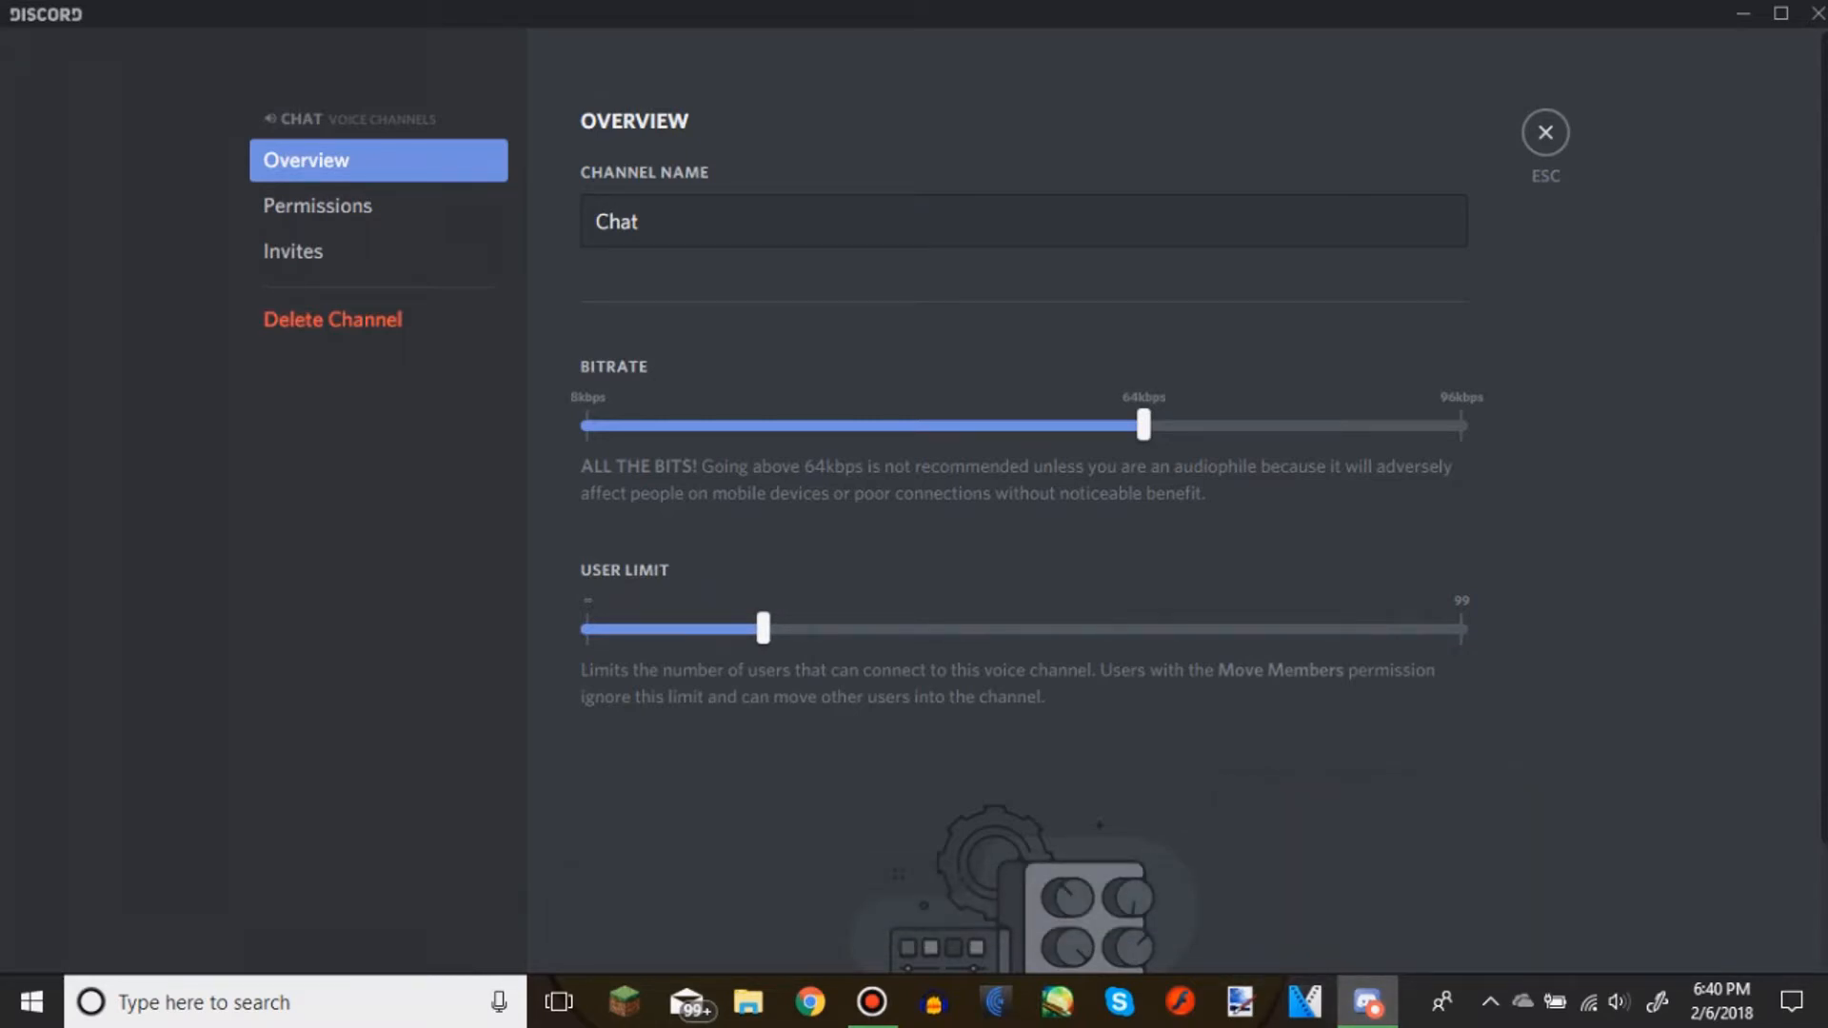
{"action": "key", "text": "Escape"}
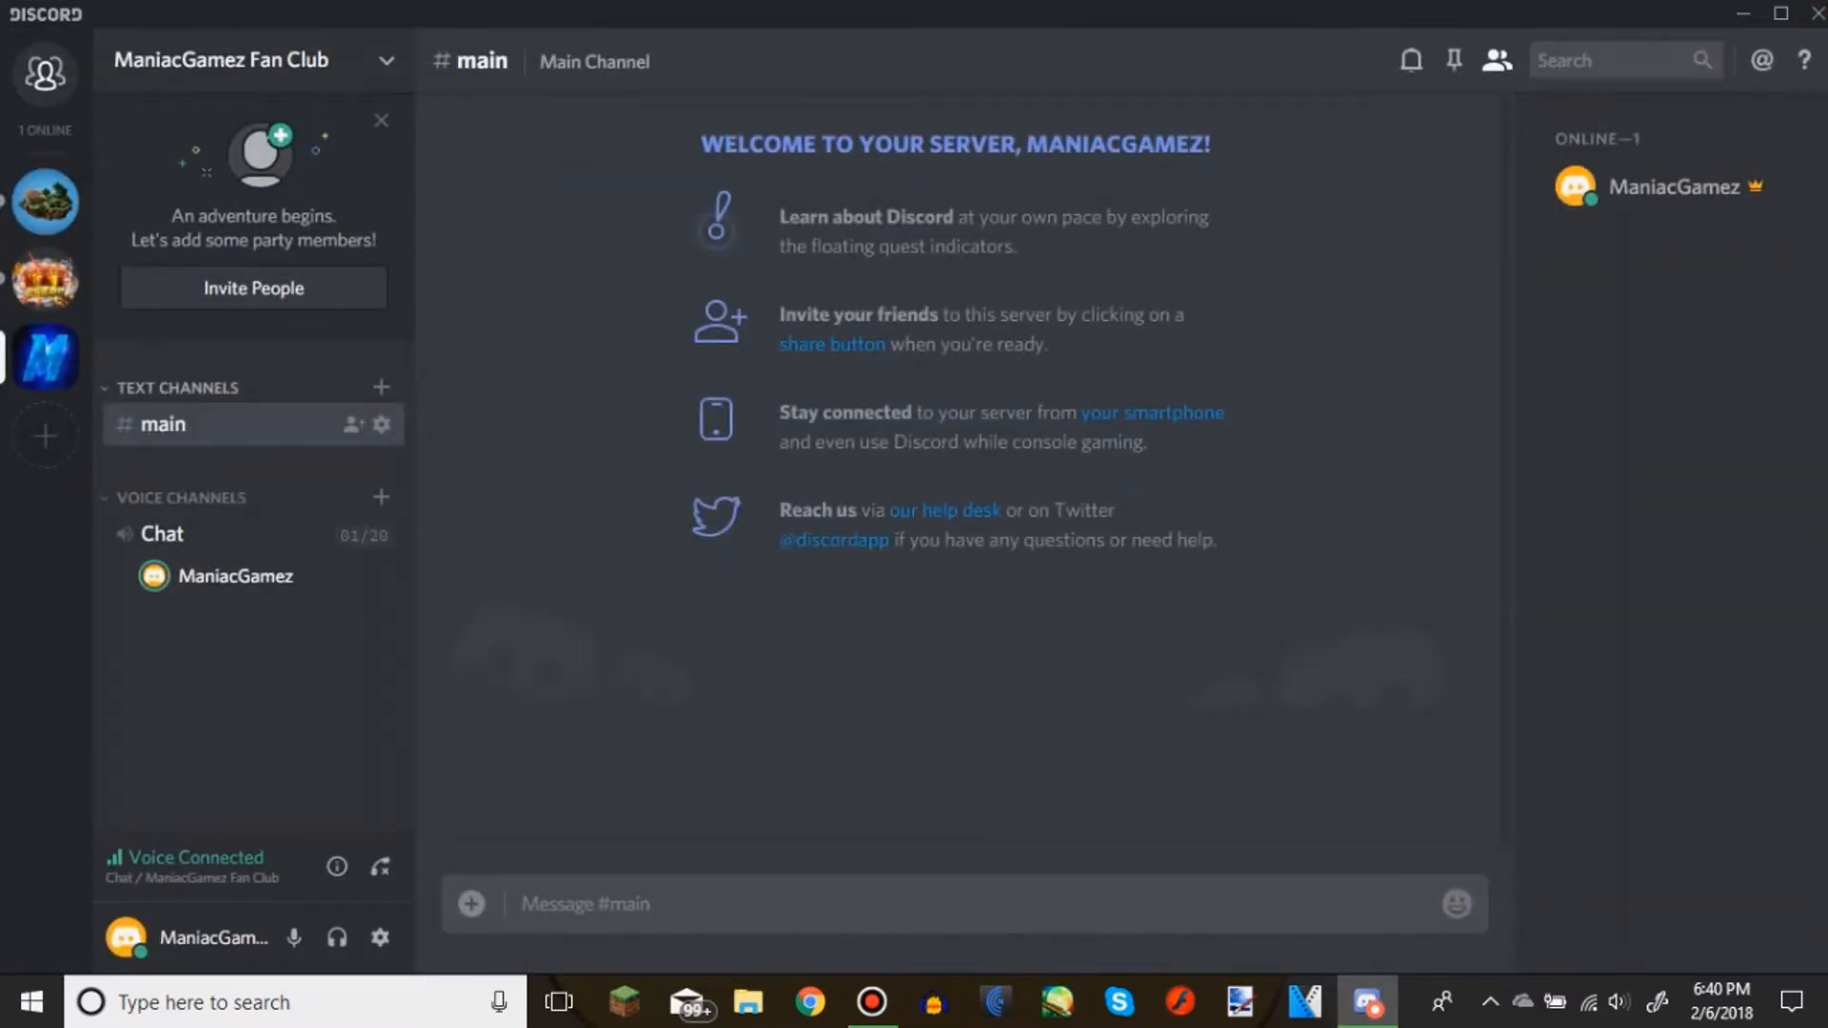
Create an additional text channel named "questions" in the server
{"action": "left_click", "coordinate": [381, 386]}
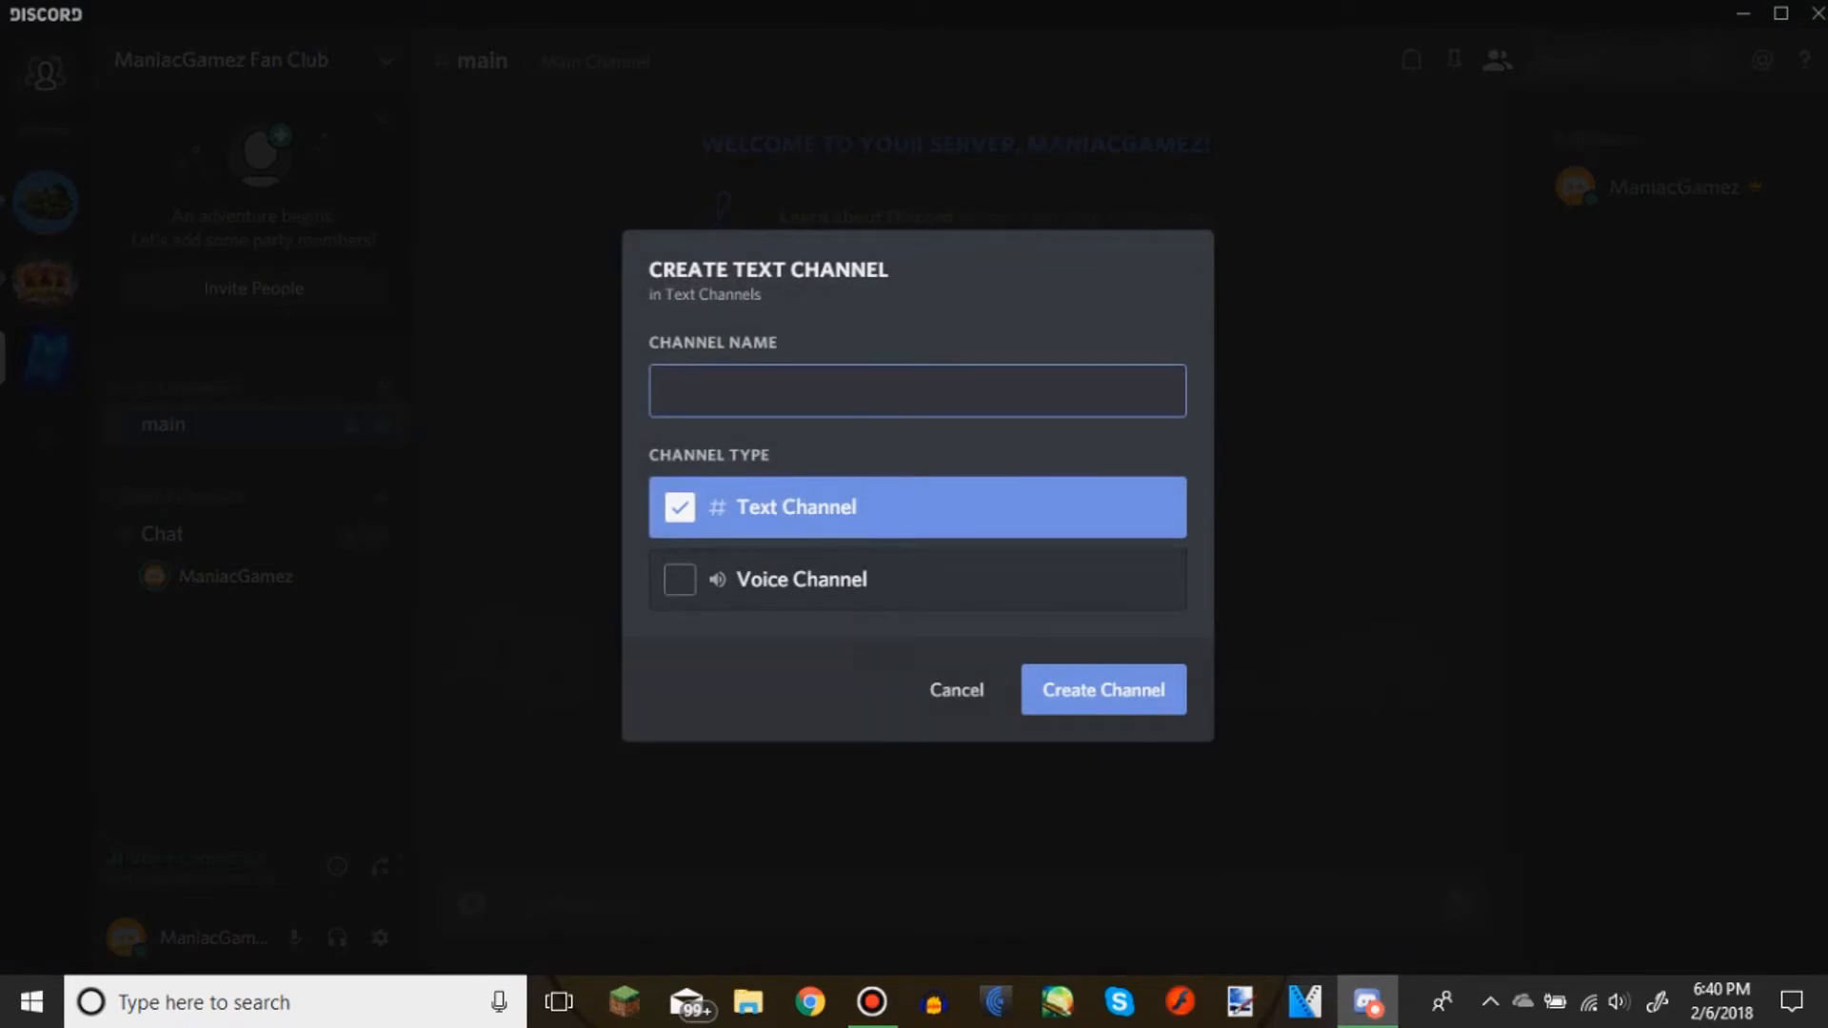
{"action": "type", "text": "questions"}
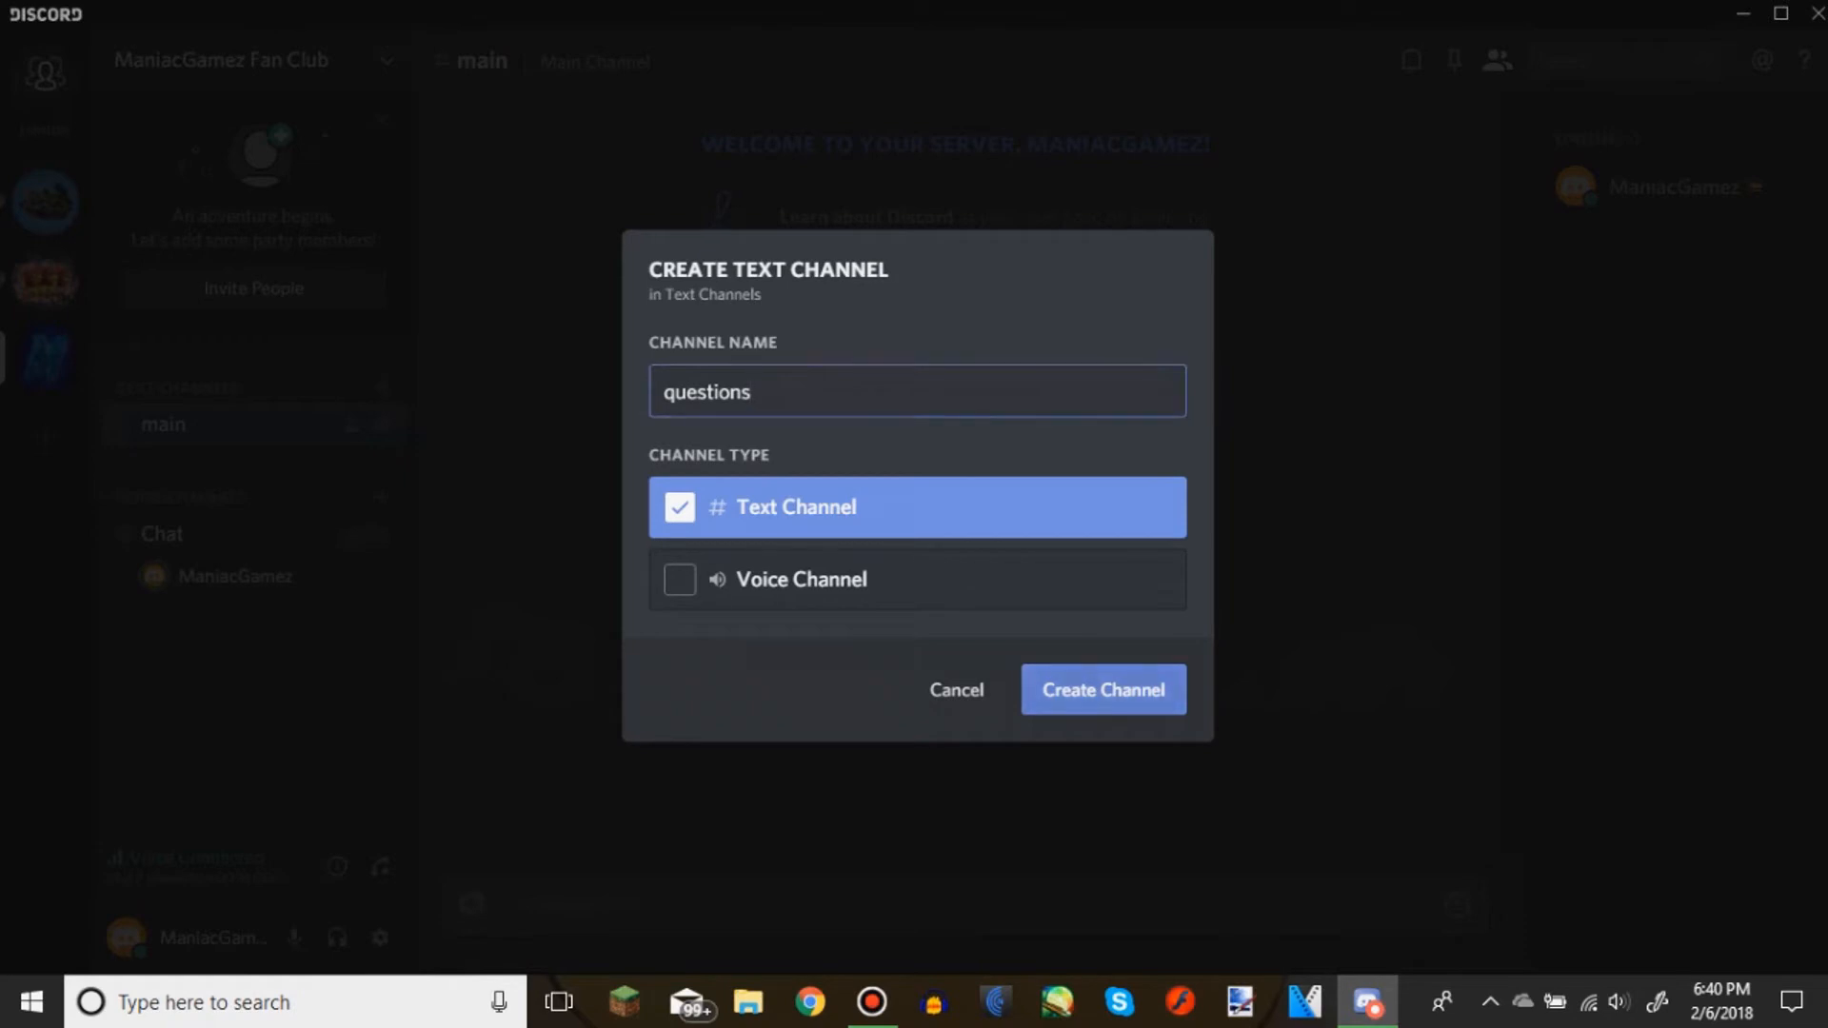
{"action": "left_click", "coordinate": [956, 689]}
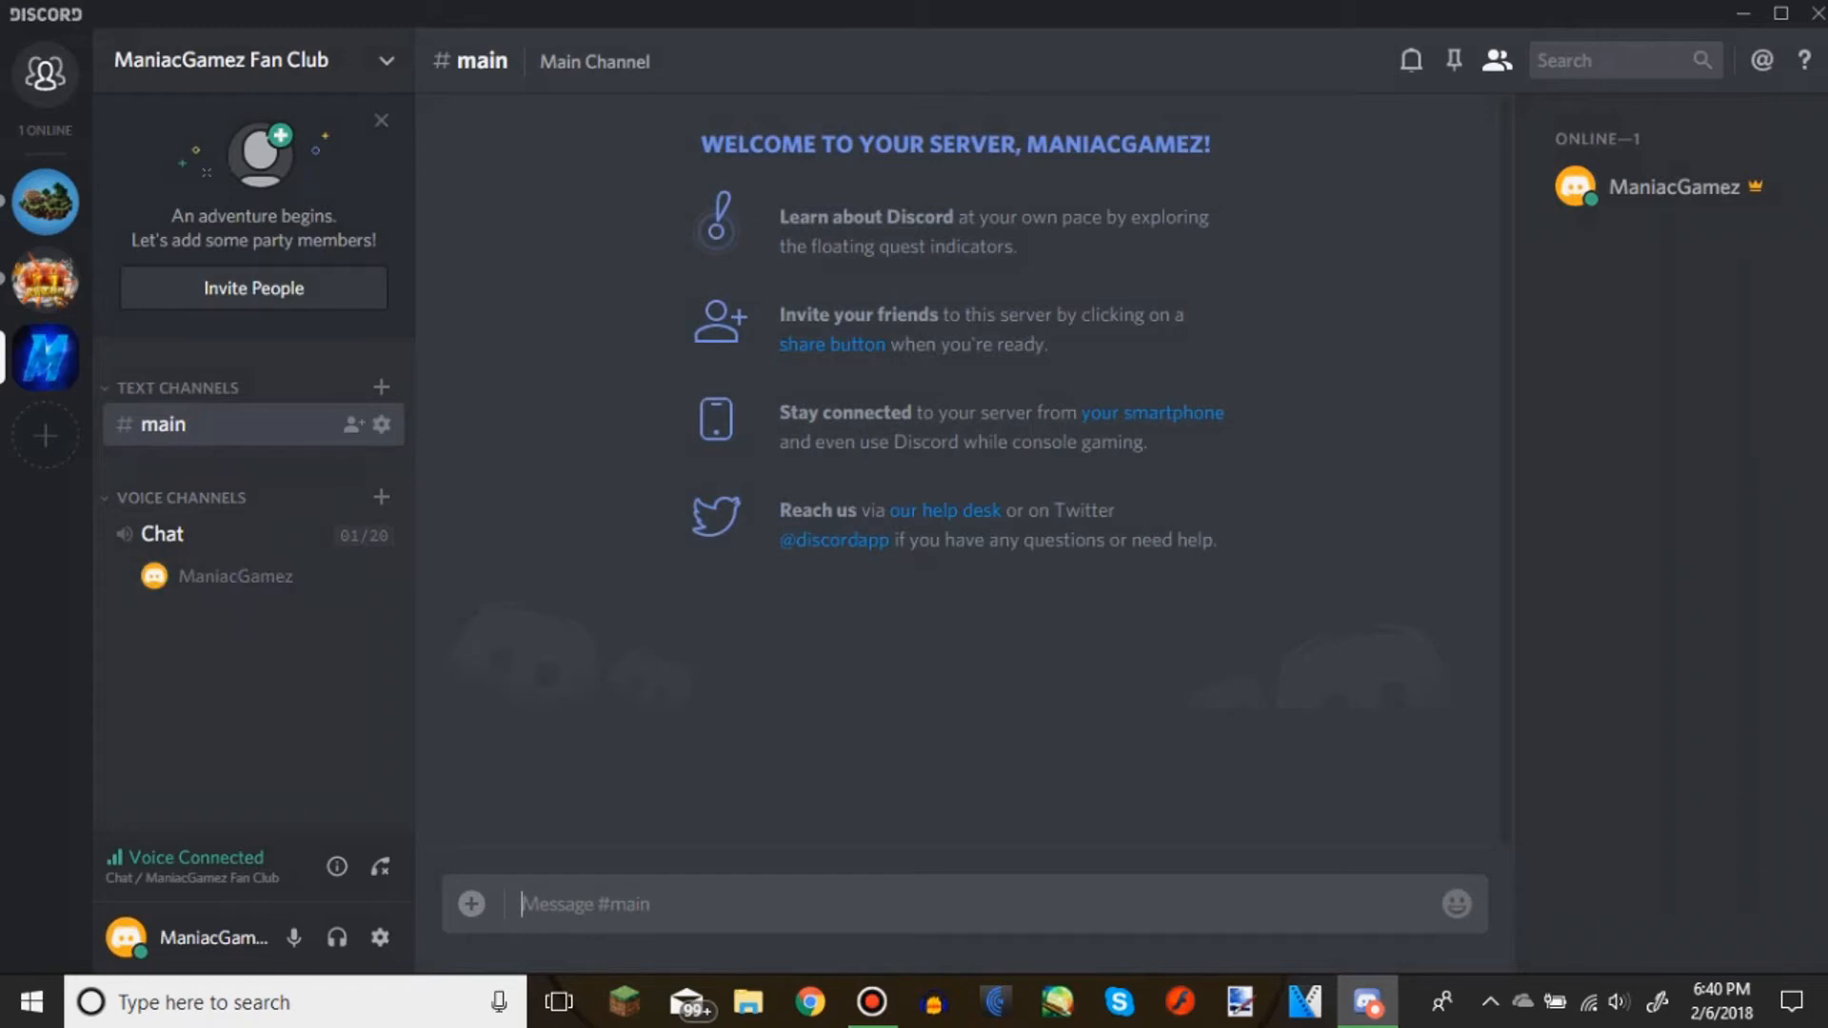
{"action": "left_click", "coordinate": [380, 387]}
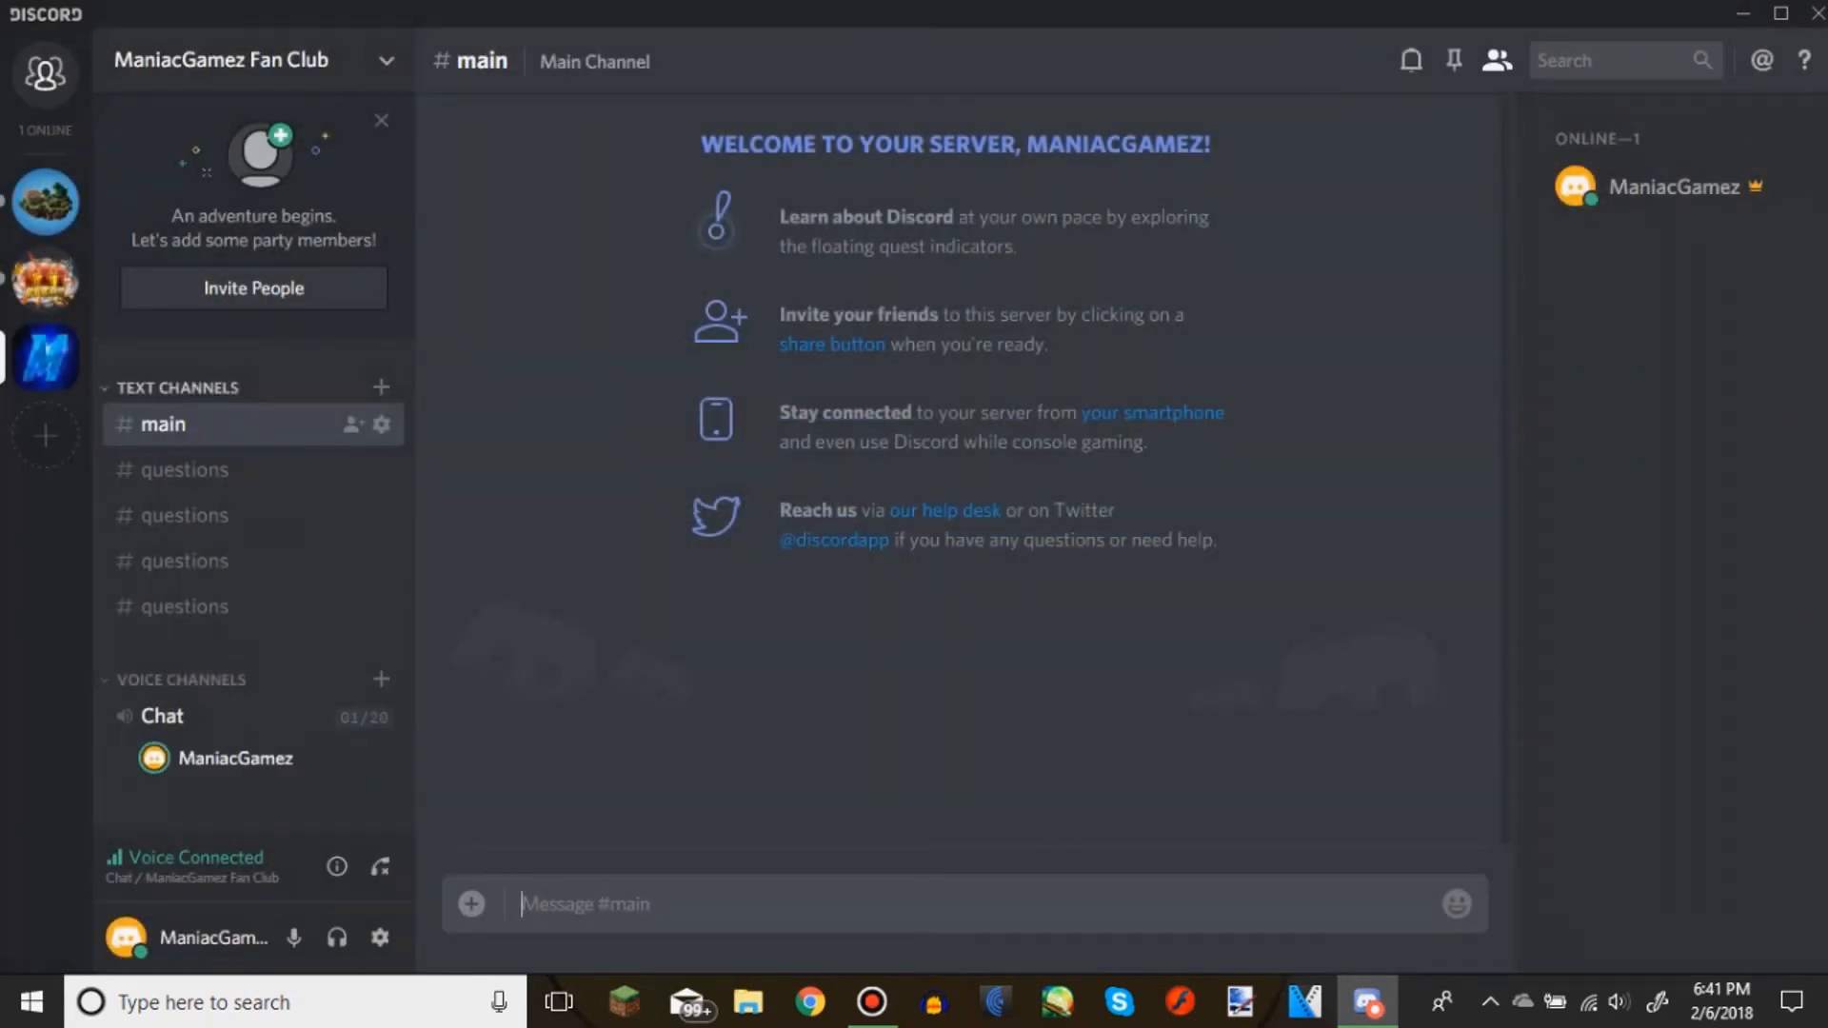
Delete the three duplicate "questions" text channels, keeping only the one directly beneath main
{"action": "left_click", "coordinate": [372, 606]}
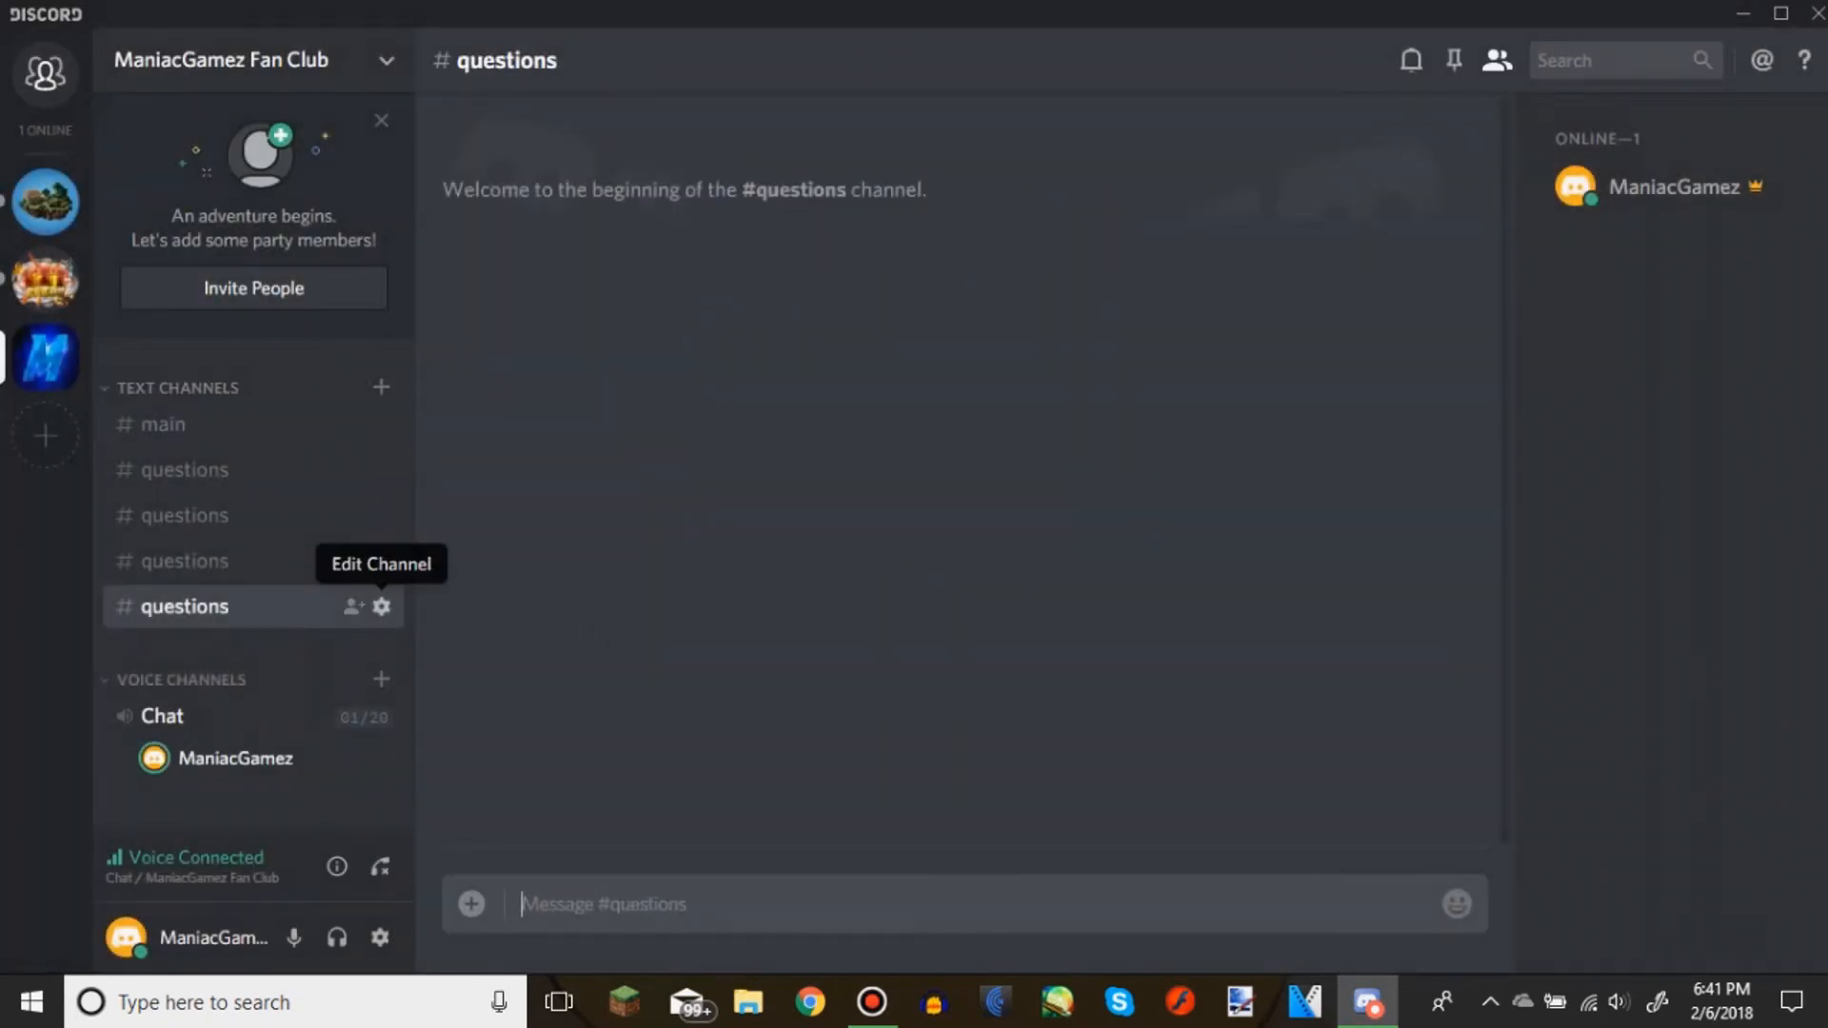
{"action": "left_click", "coordinate": [381, 606]}
{"action": "left_click", "coordinate": [333, 364]}
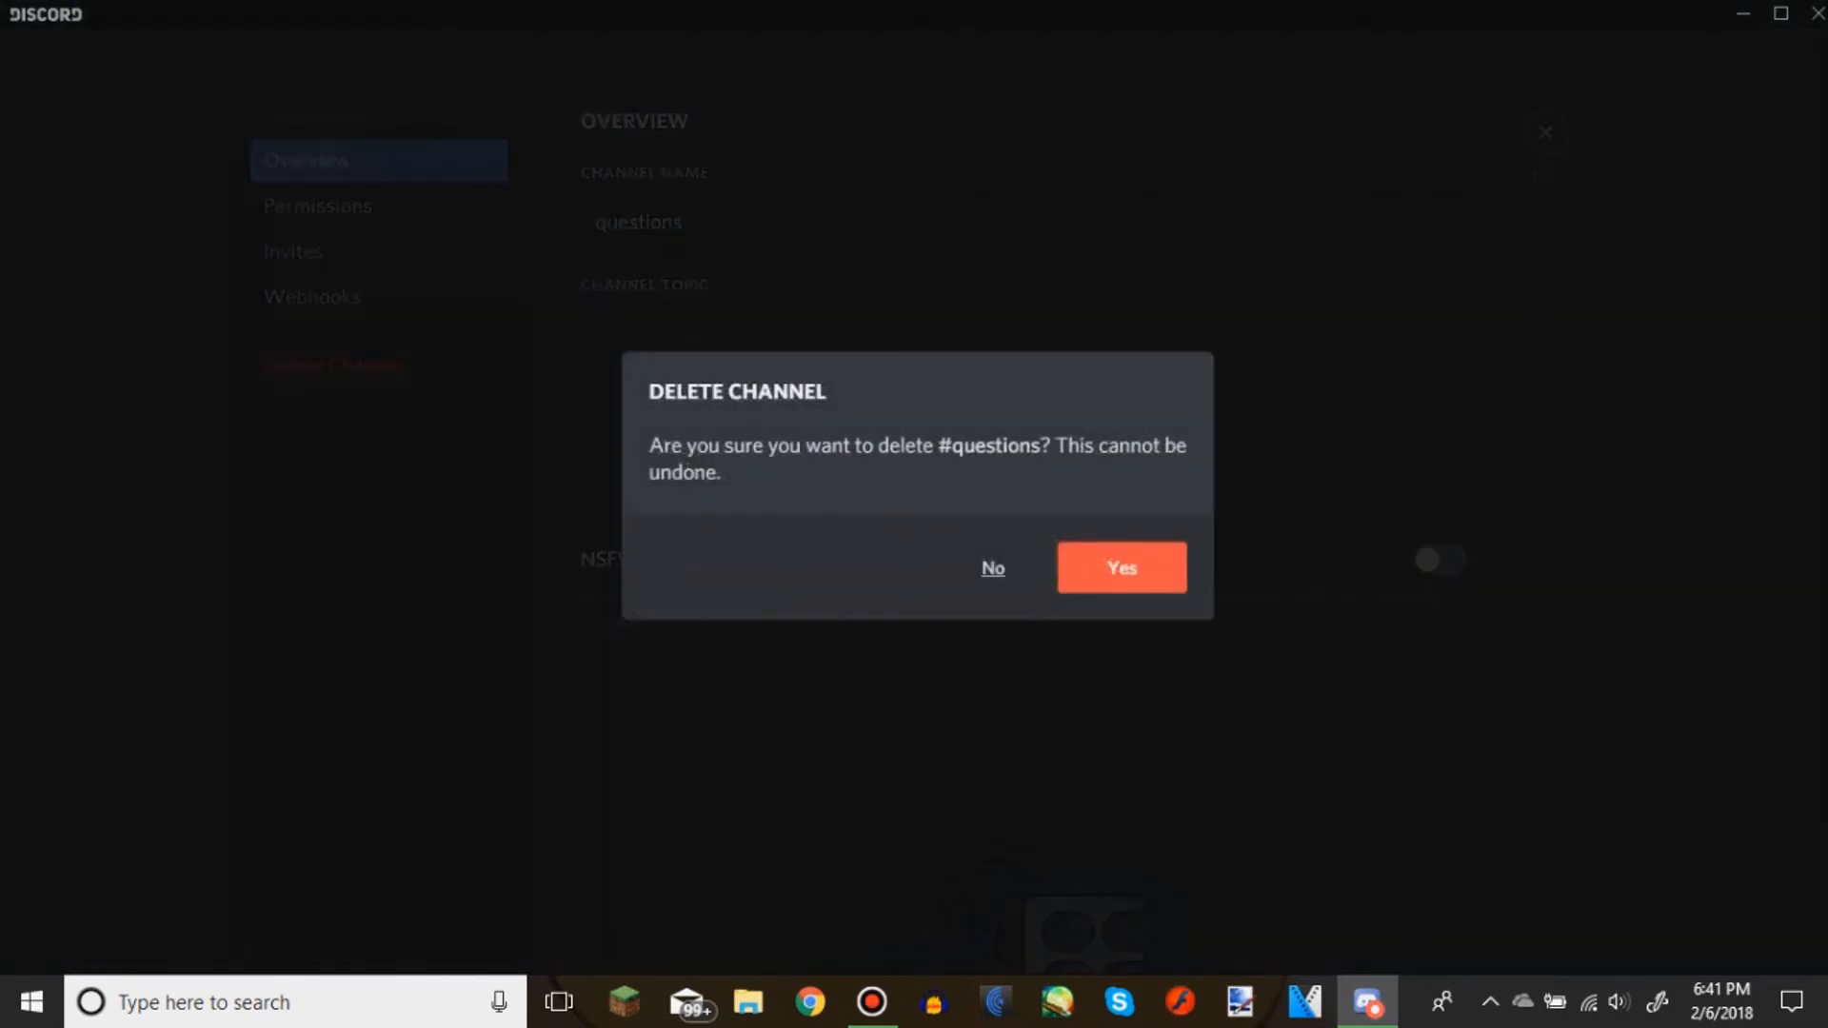
{"action": "left_click", "coordinate": [1122, 567]}
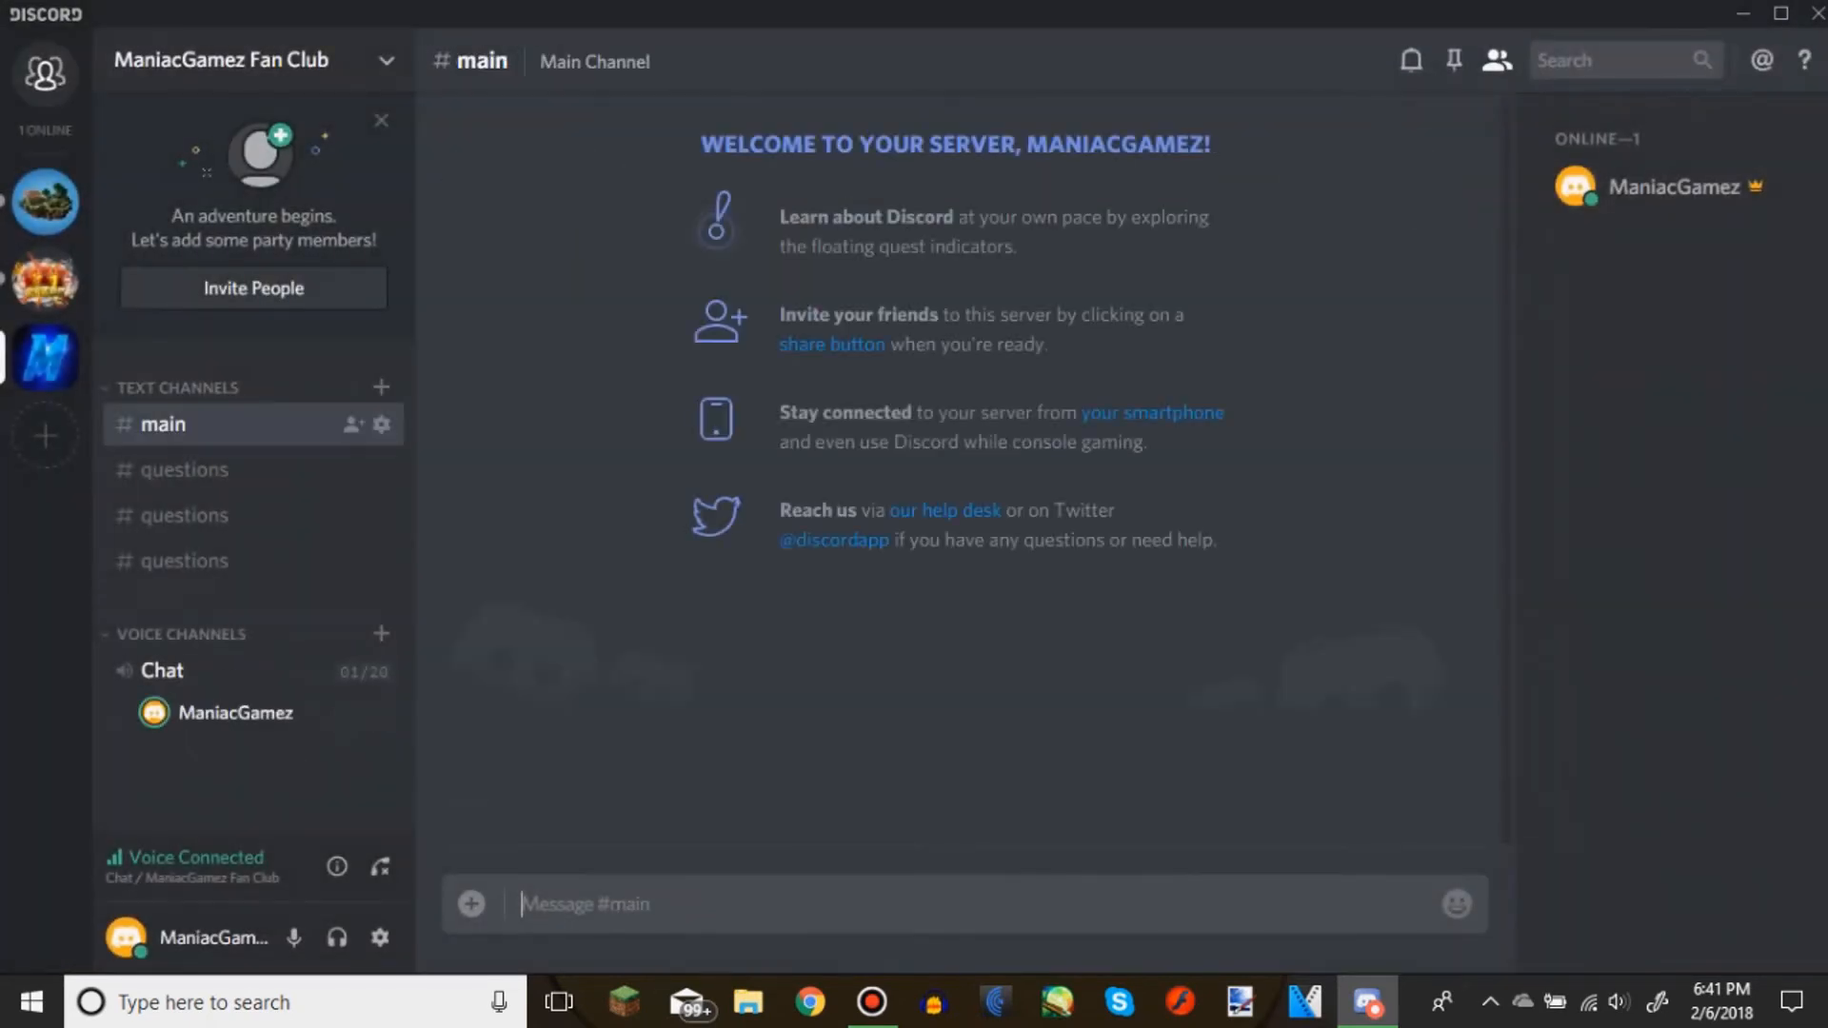
{"action": "left_click", "coordinate": [352, 561]}
{"action": "left_click", "coordinate": [381, 560]}
{"action": "left_click", "coordinate": [333, 364]}
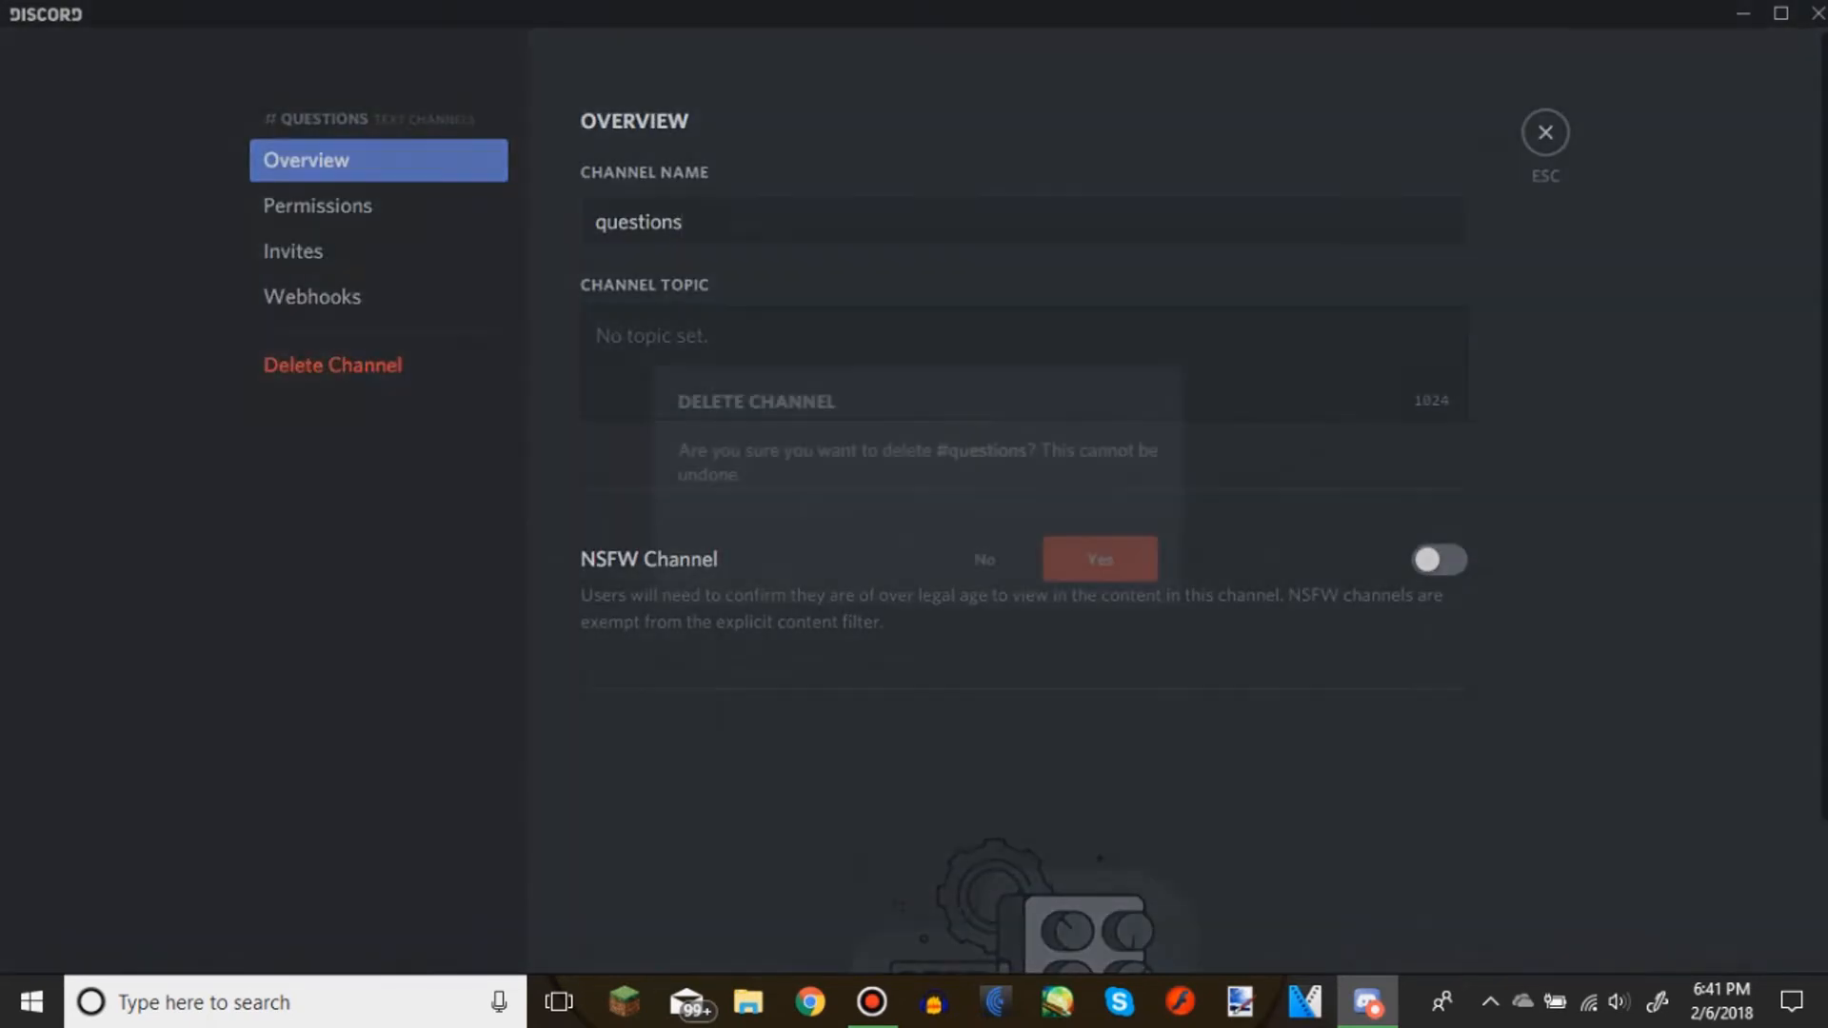
{"action": "left_click", "coordinate": [1120, 567]}
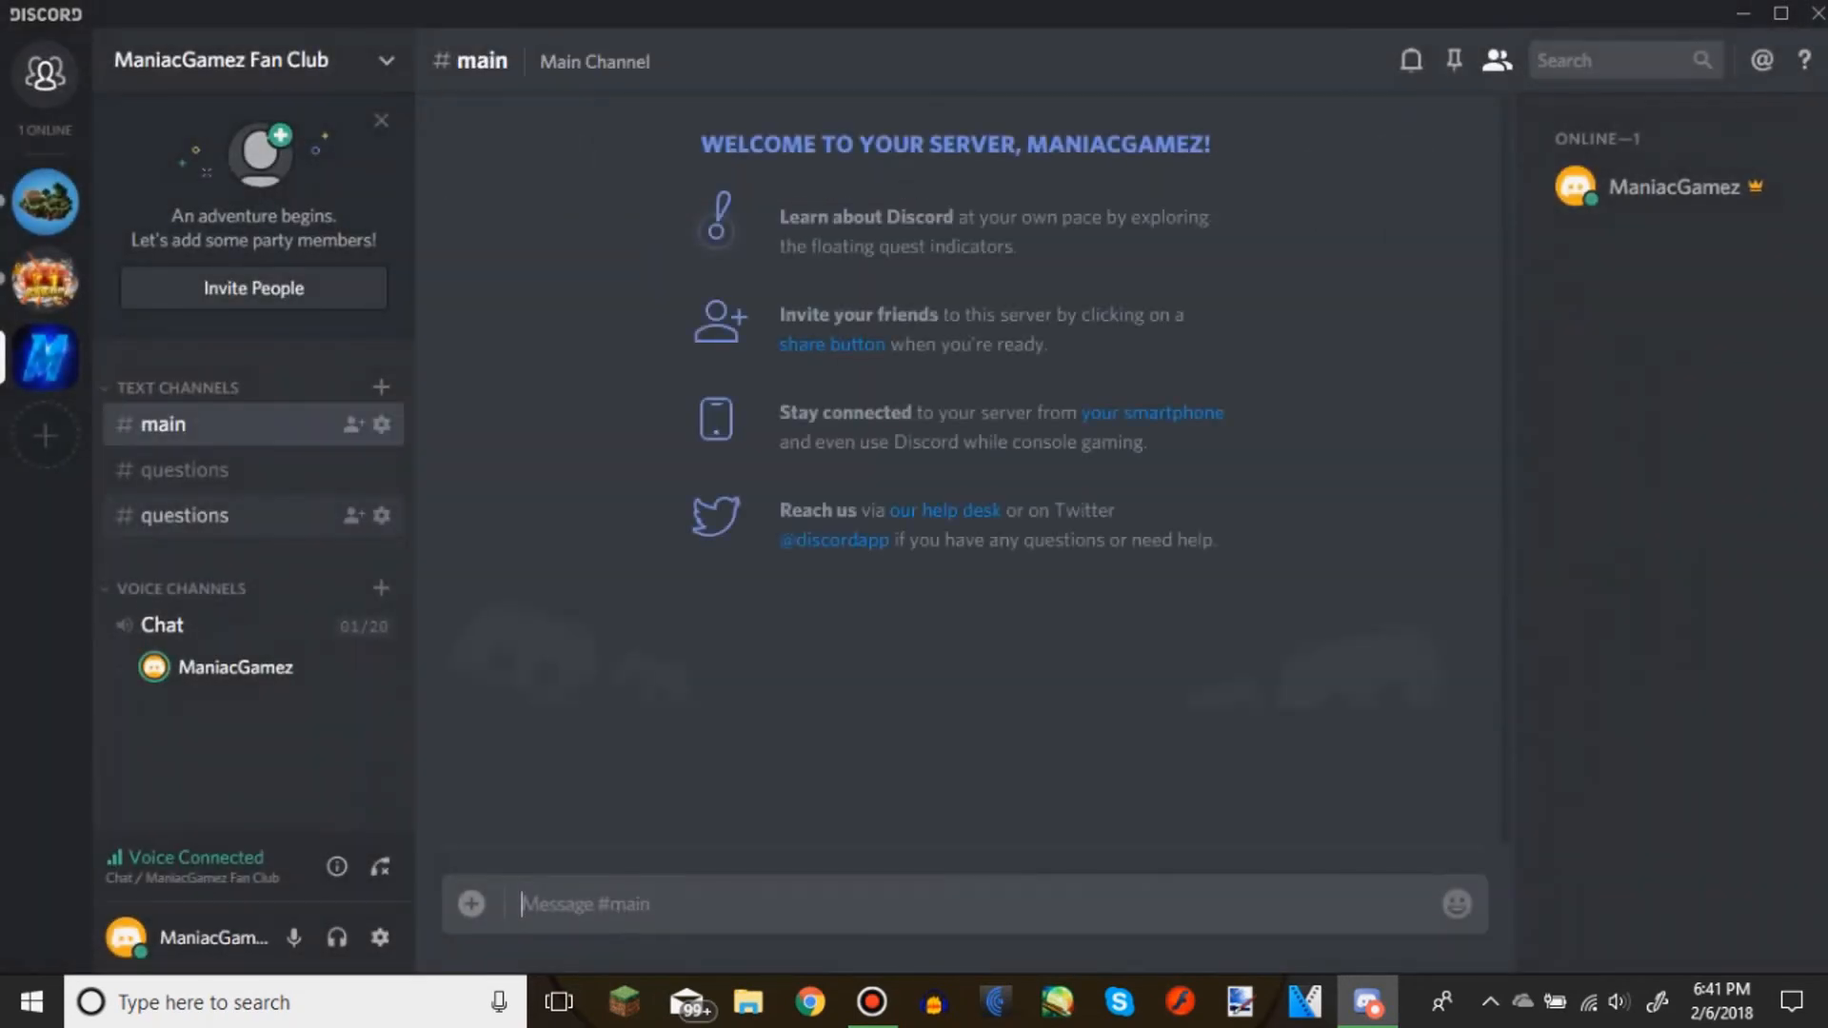
{"action": "left_click", "coordinate": [380, 515]}
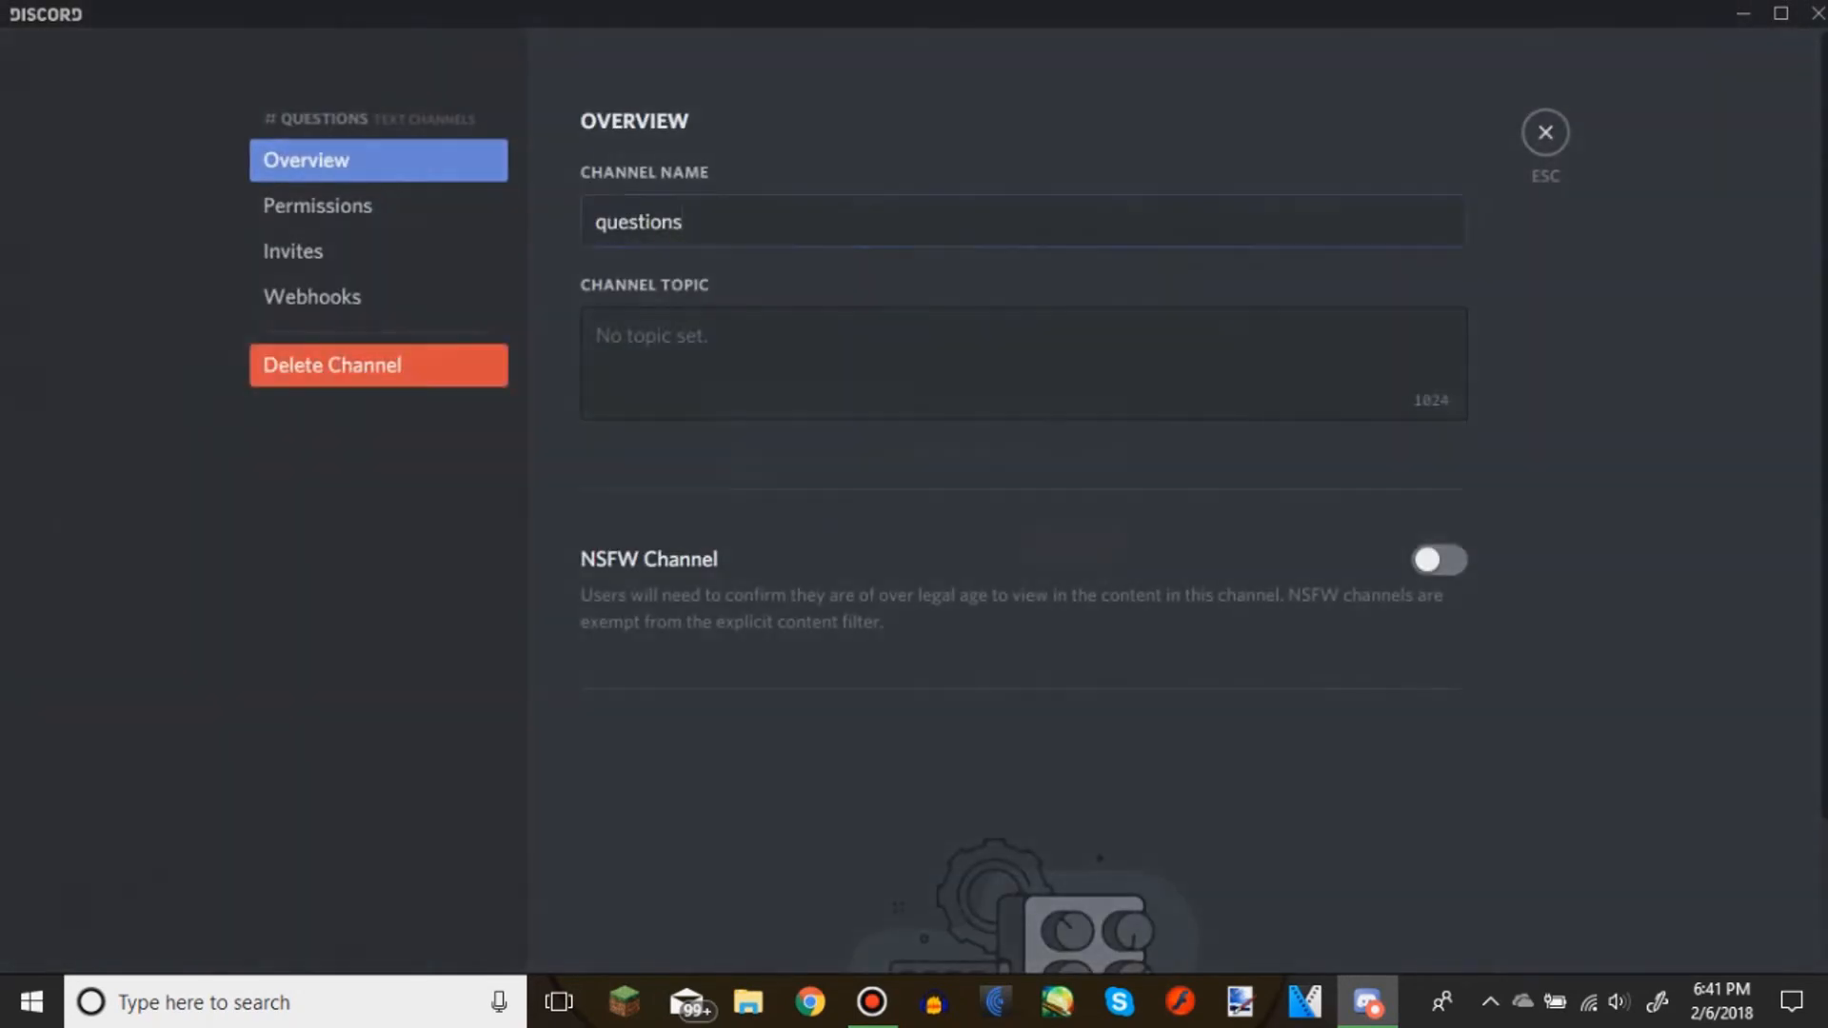
{"action": "left_click", "coordinate": [333, 365]}
{"action": "left_click", "coordinate": [1120, 566]}
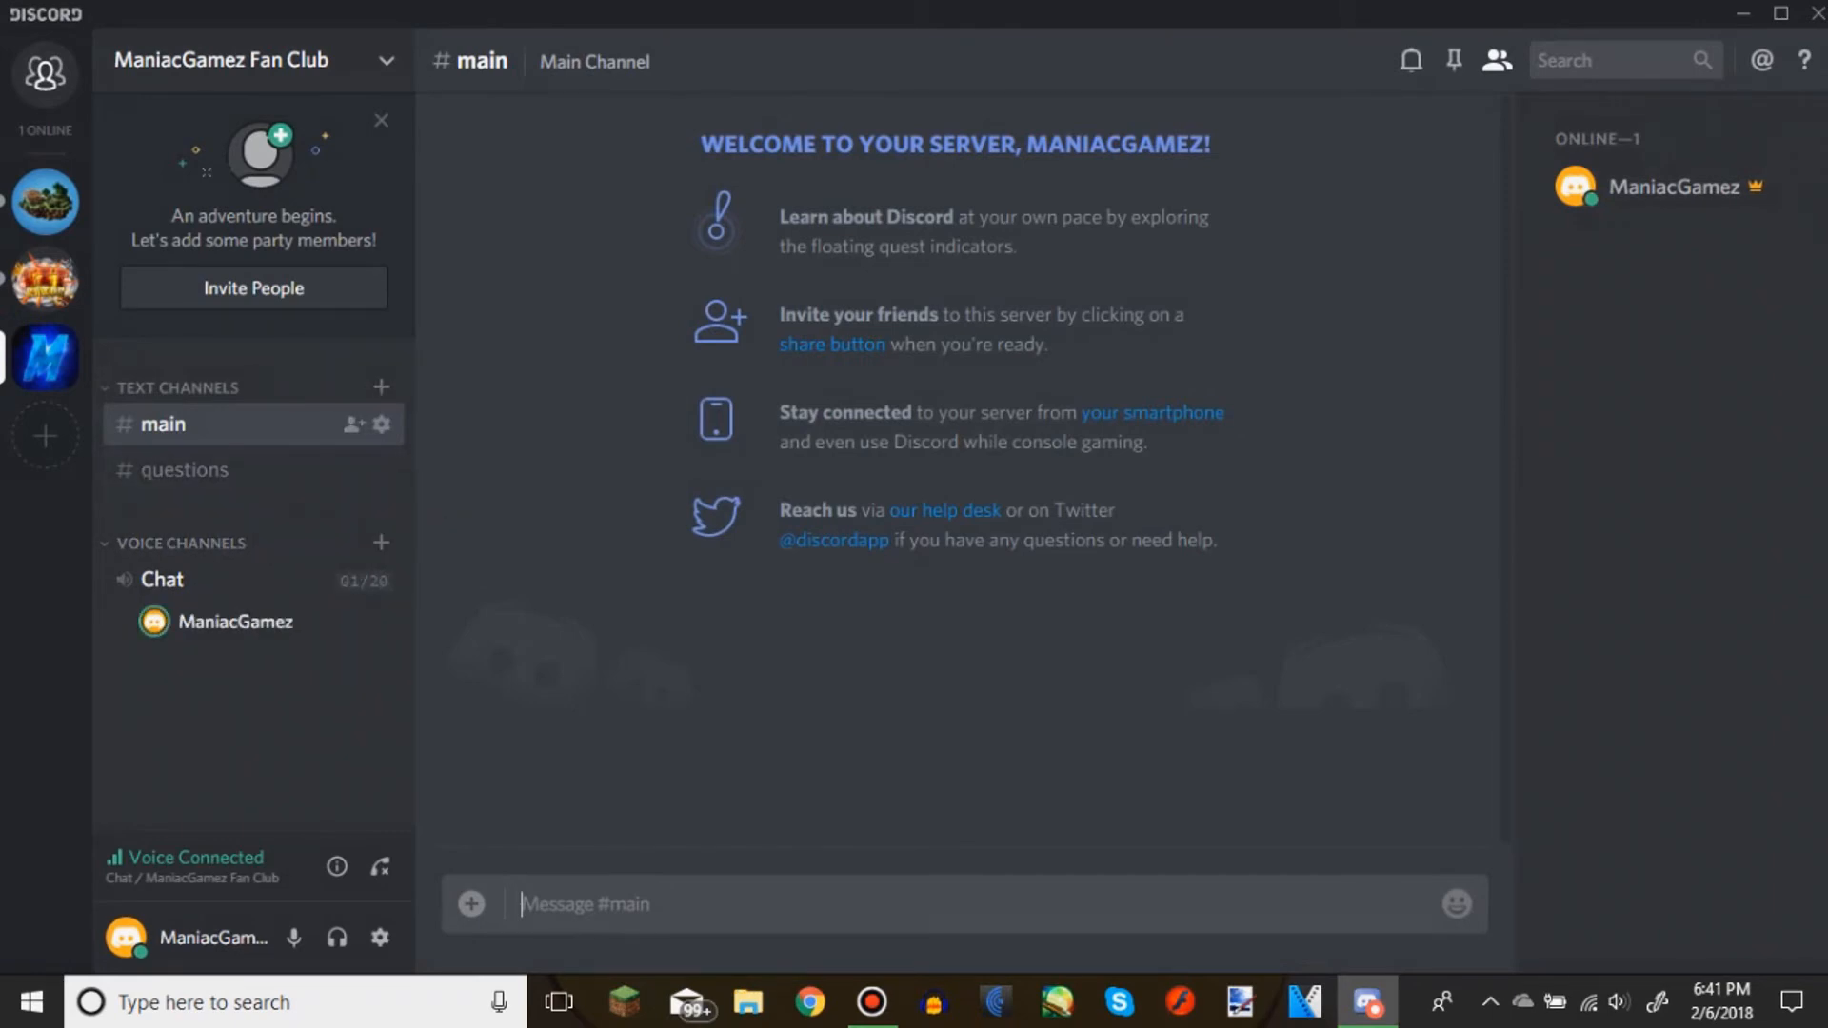
Switch between the questions and main text channels, trying out main's message field with the unsent text "type"
{"action": "left_click", "coordinate": [185, 470]}
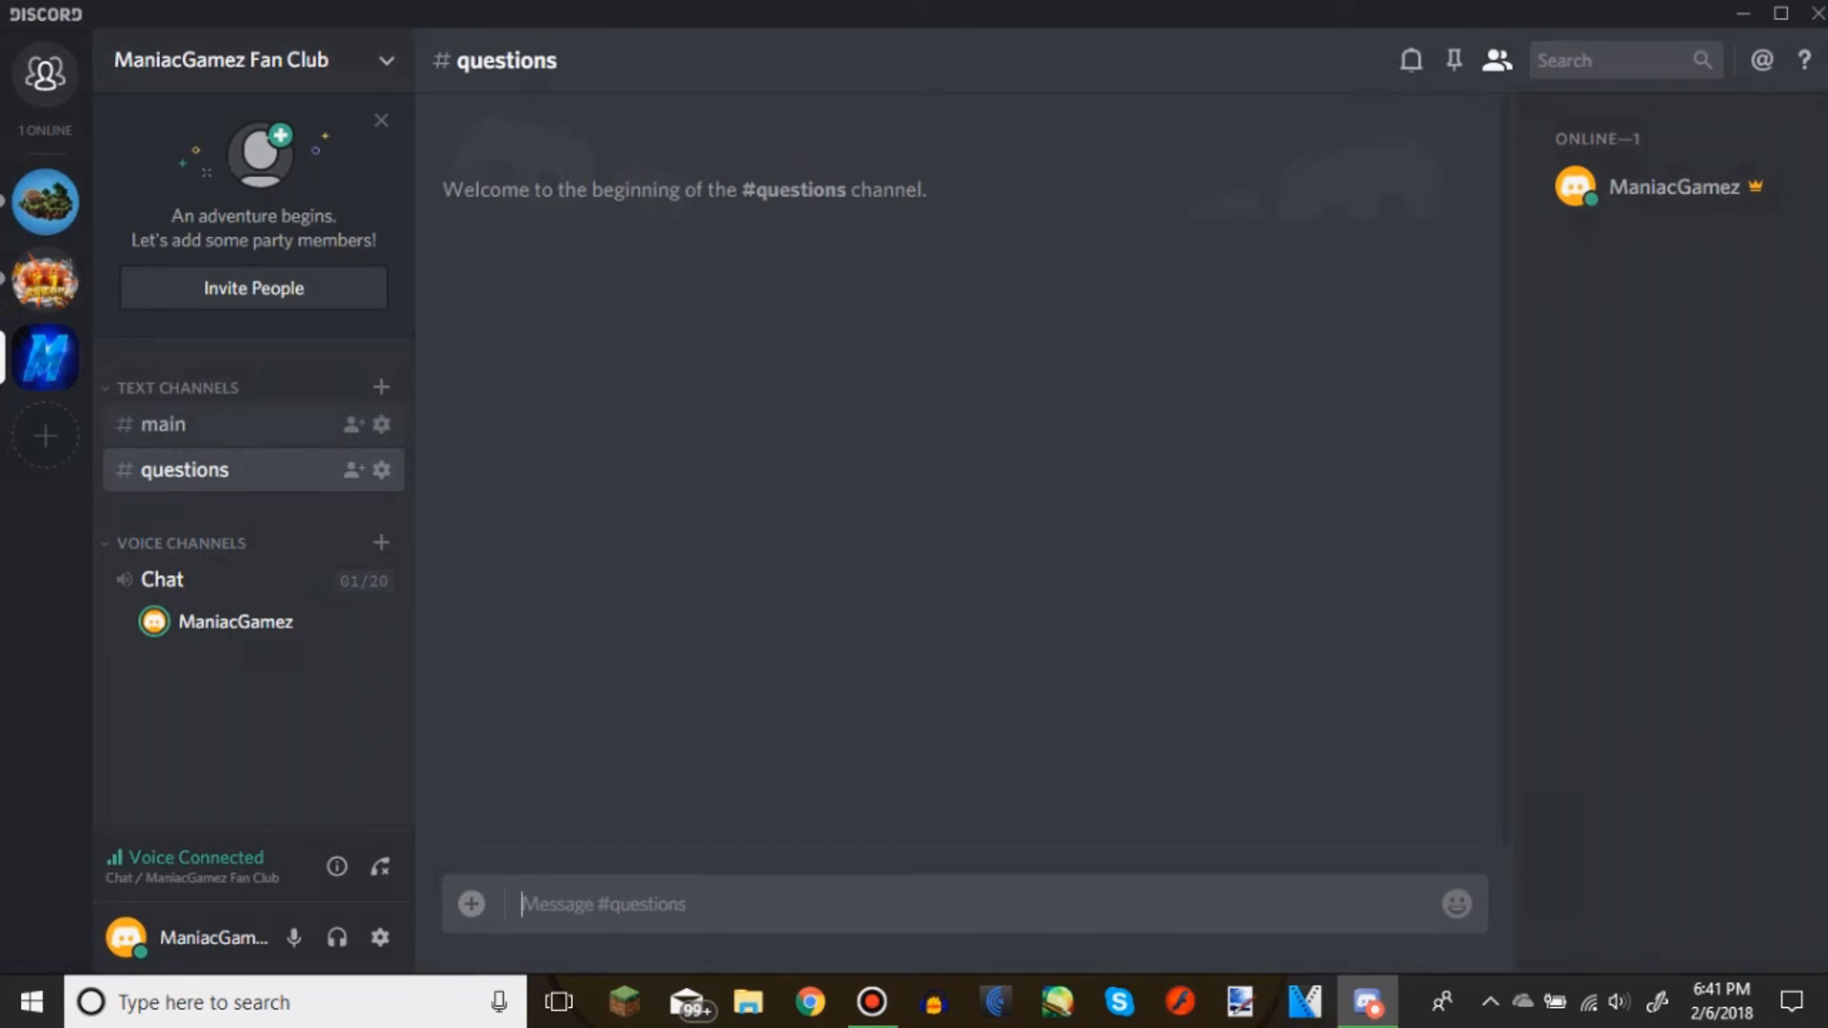
{"action": "left_click", "coordinate": [181, 425]}
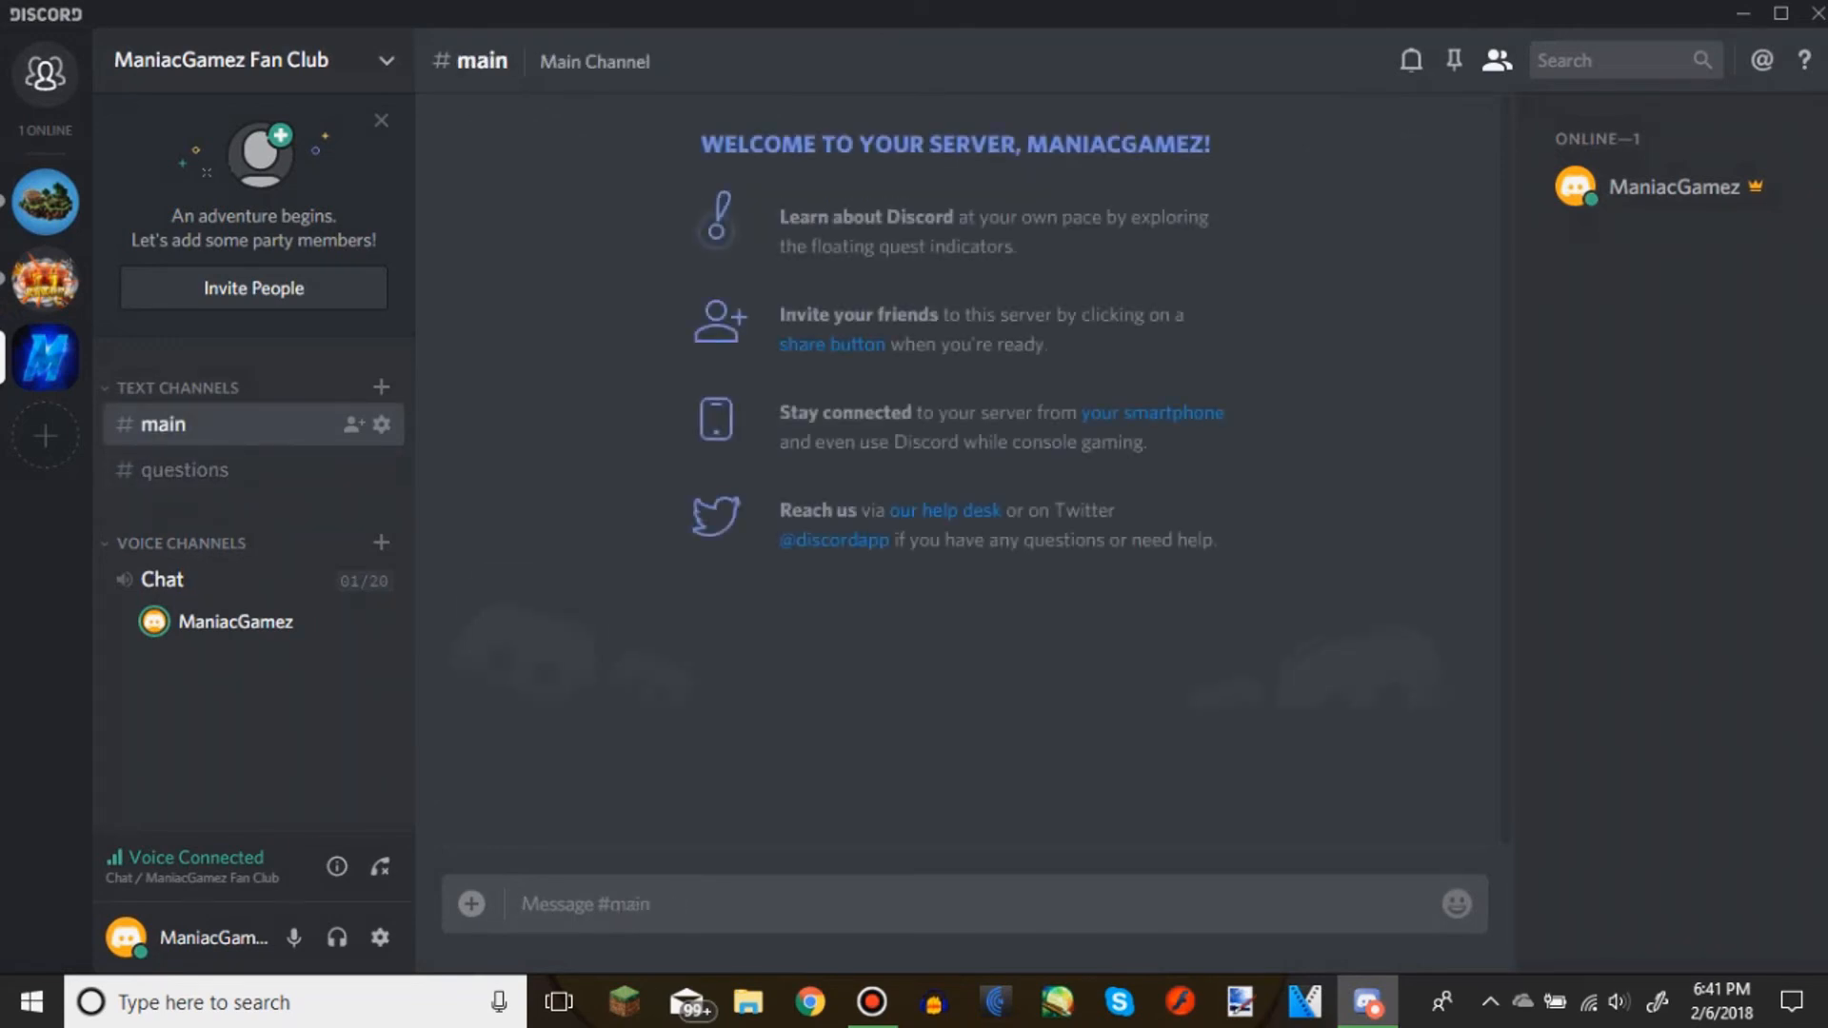
{"action": "type", "text": "type"}
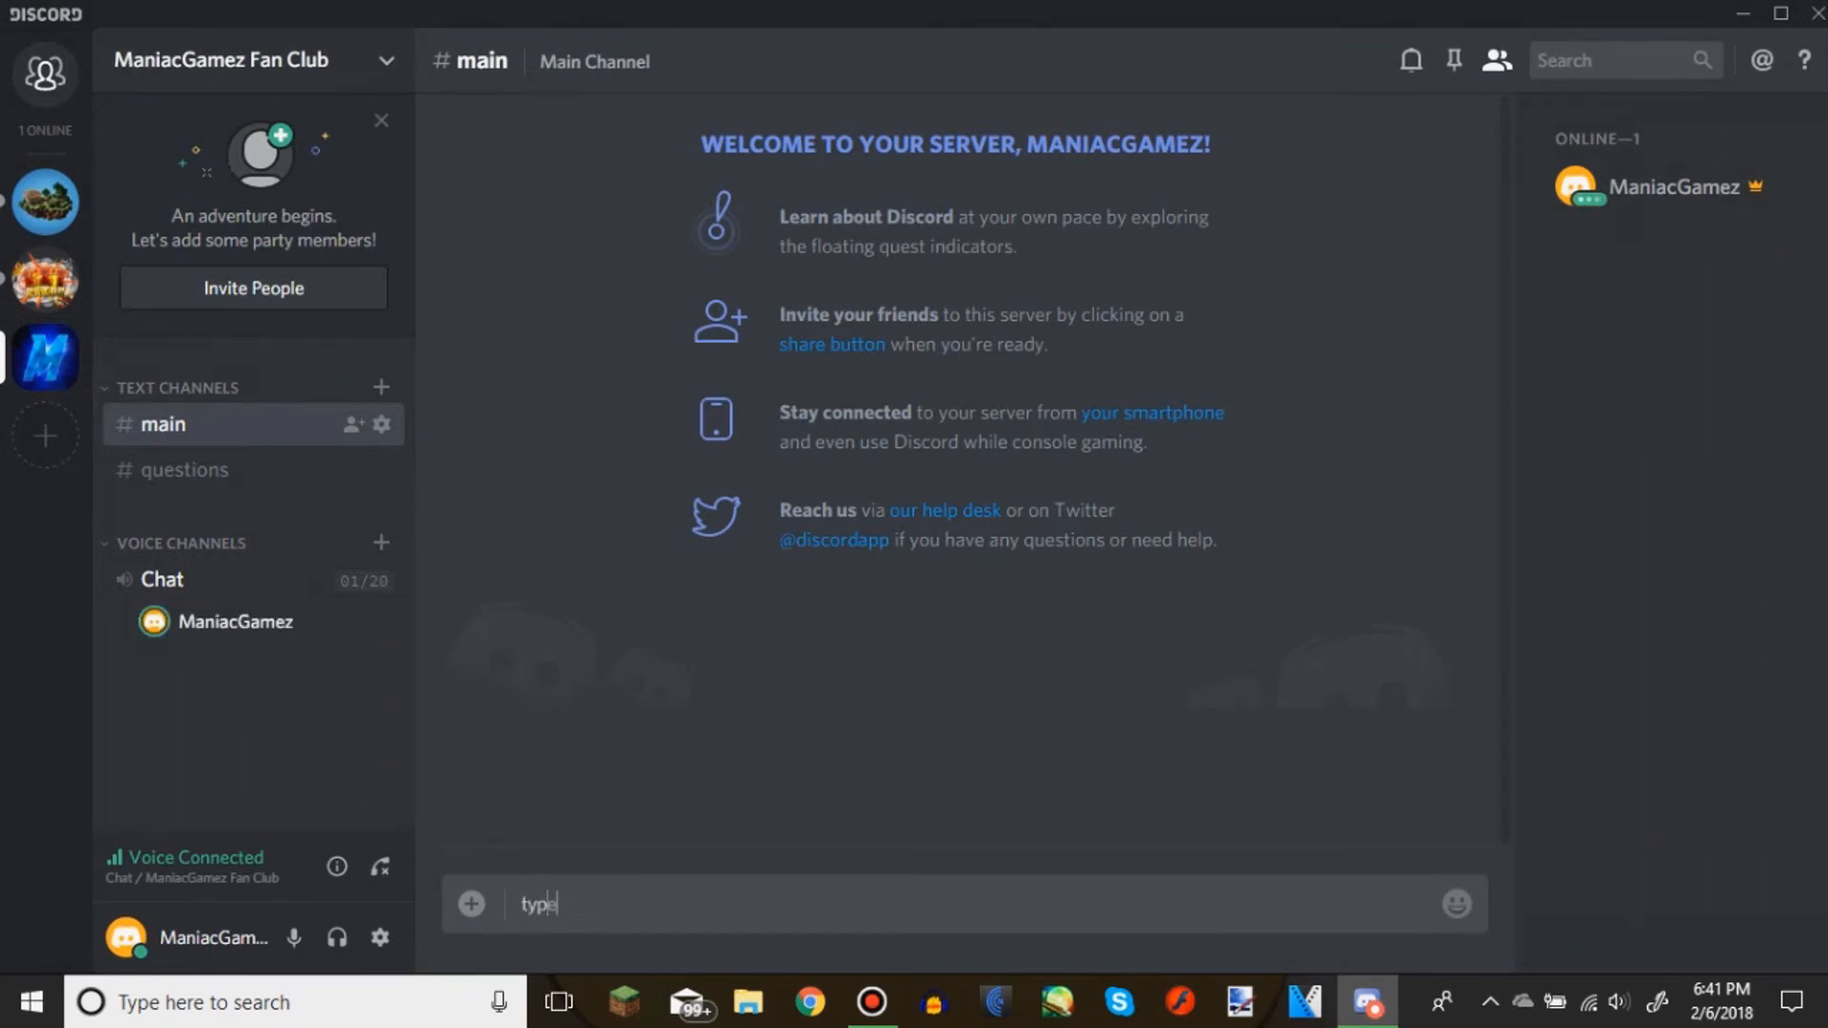
{"action": "key", "text": "BackSpace"}
{"action": "key", "text": "BackSpace"}
{"action": "key", "text": "BackSpace"}
{"action": "key", "text": "BackSpace"}
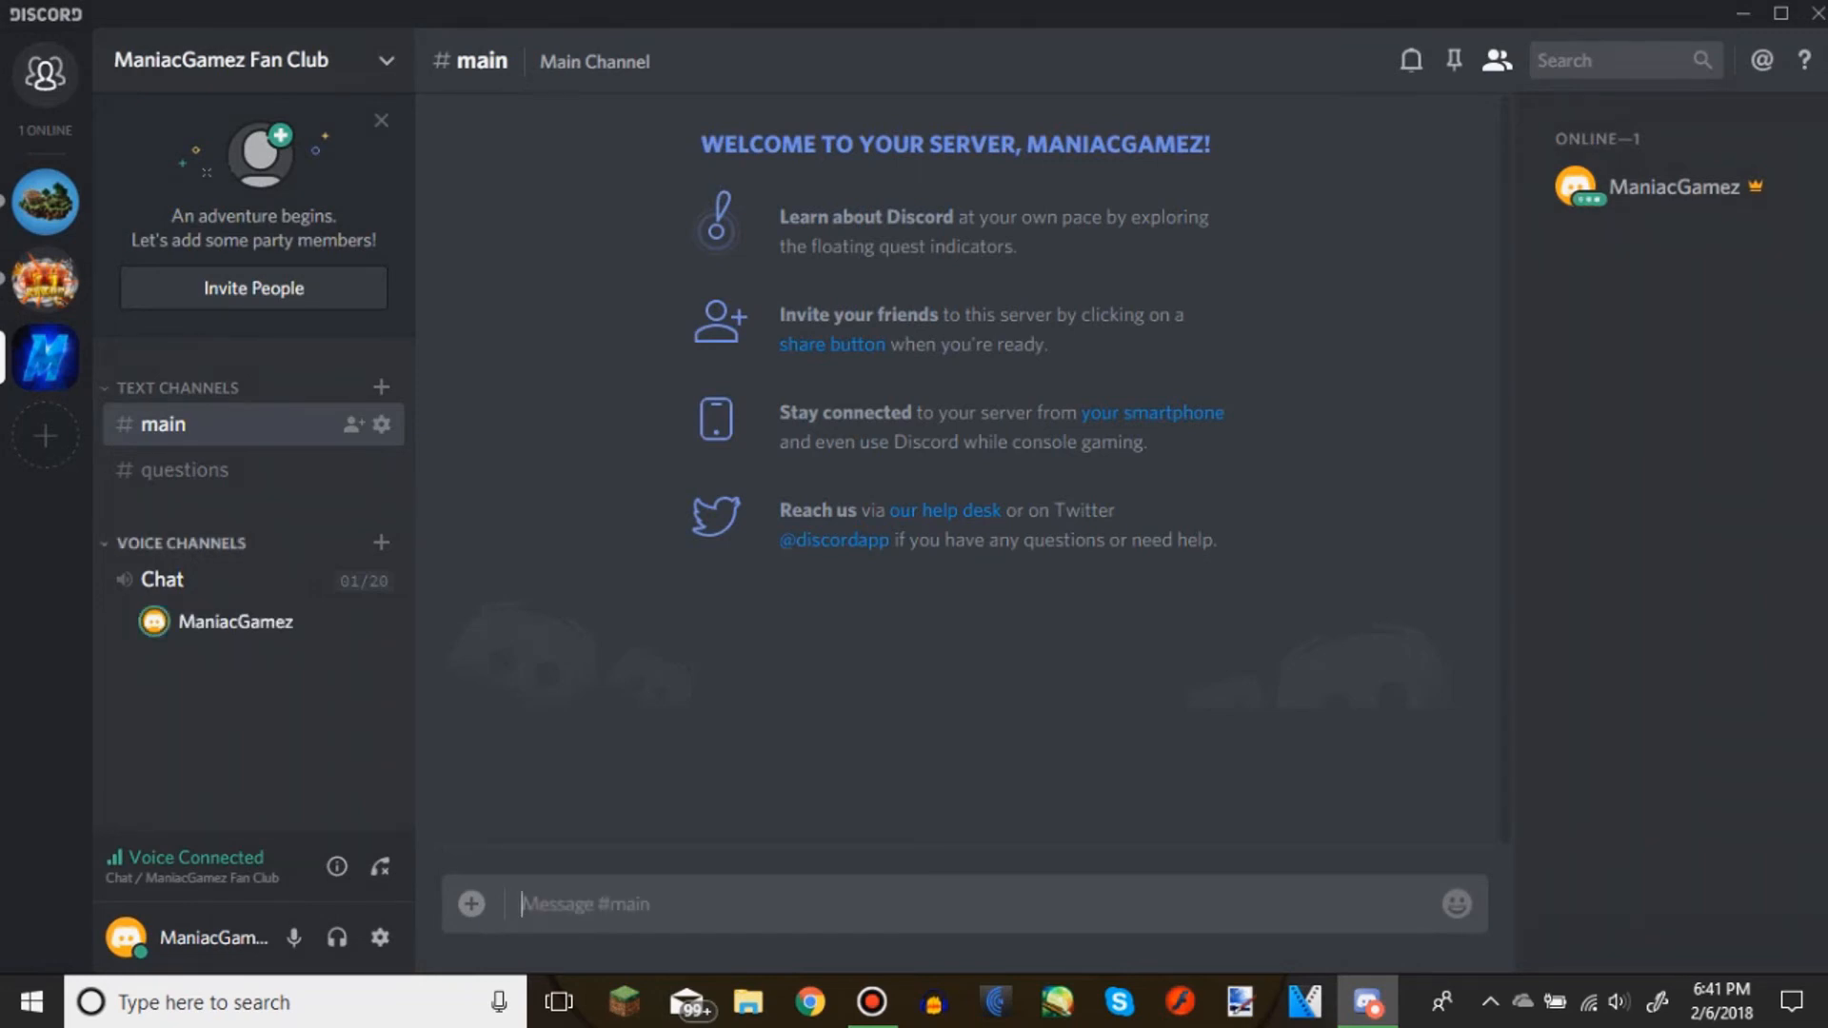
{"action": "left_click", "coordinate": [200, 471]}
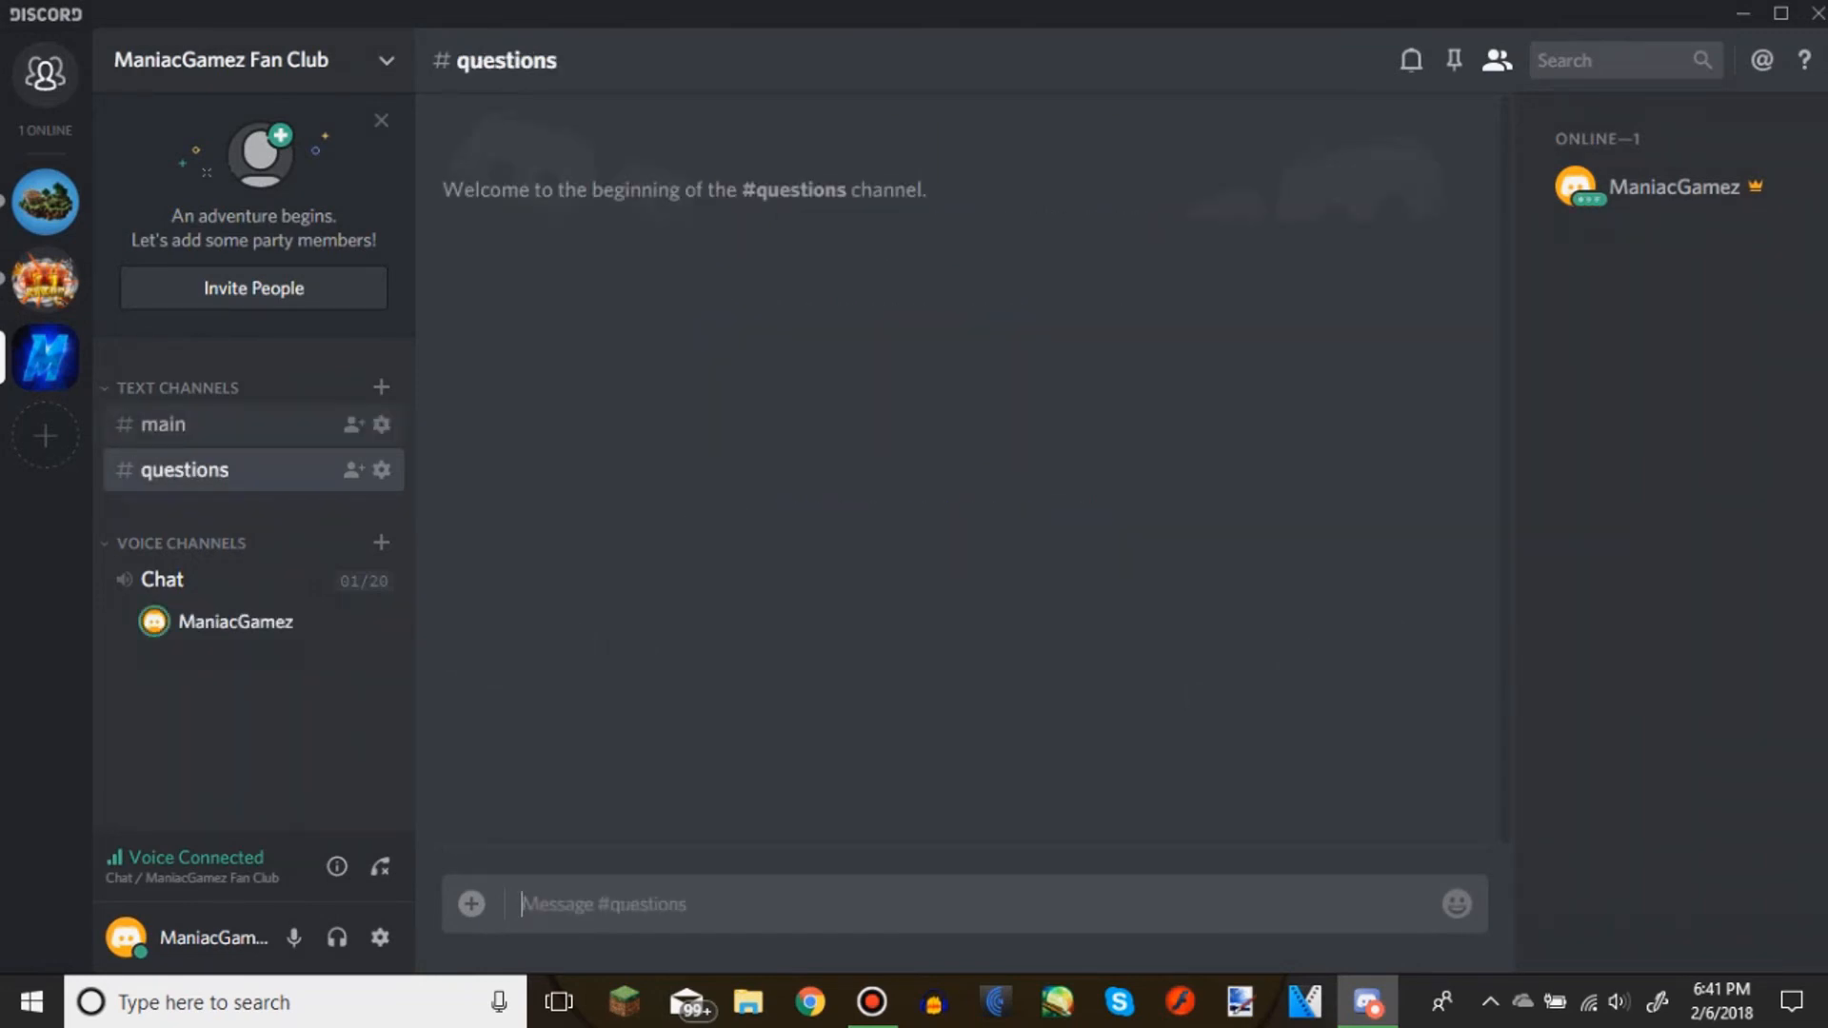